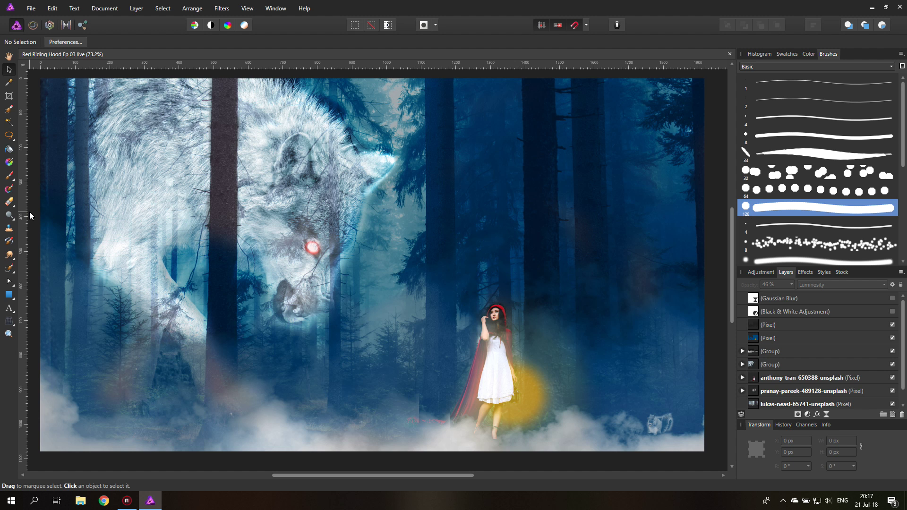
Step: Expand the group holding the mist images and rename it as Fog
left_click(9, 335)
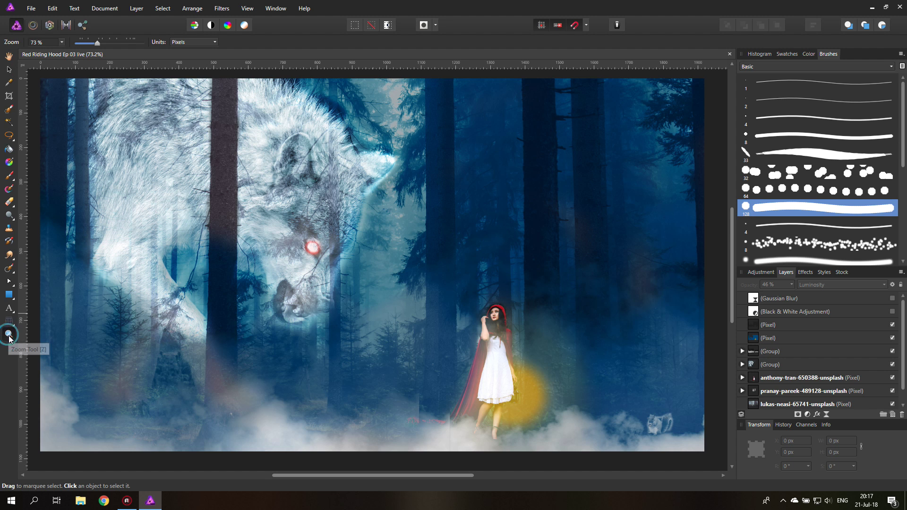
left_click(469, 429)
scroll(364, 374, "down", 3)
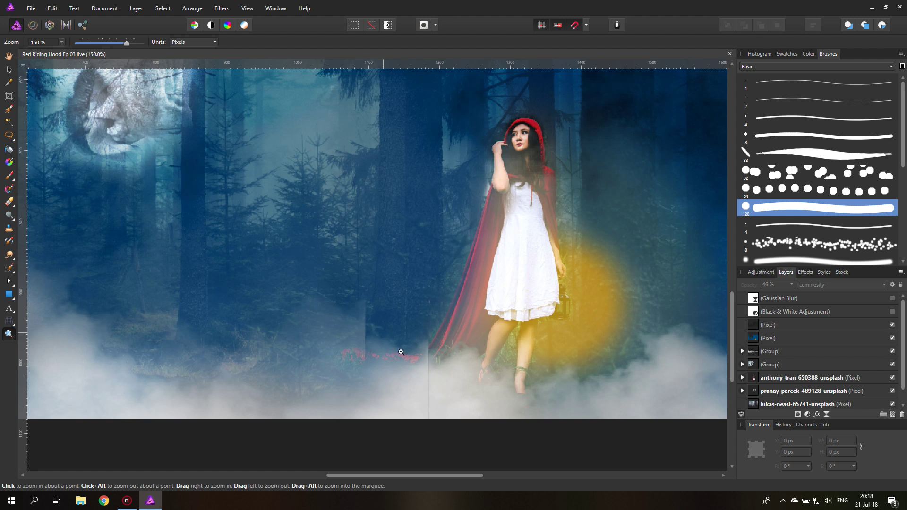
left_click(9, 69)
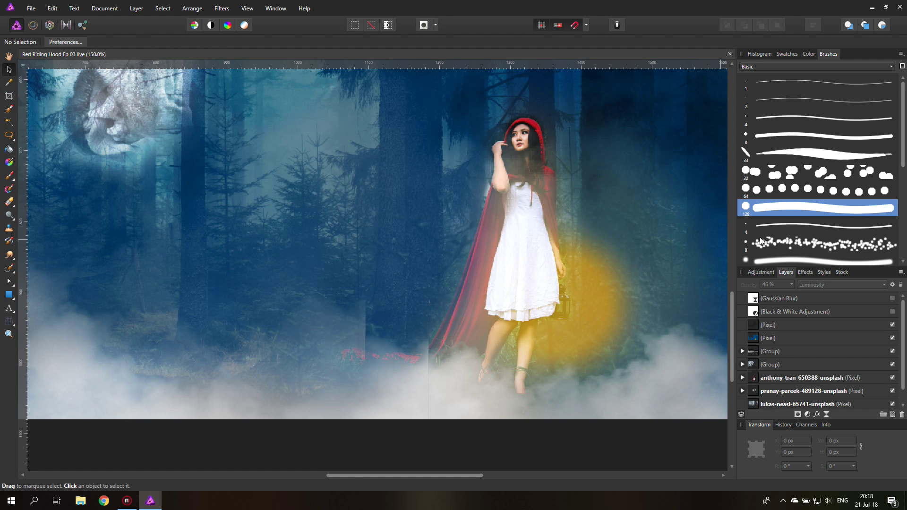
left_click(742, 351)
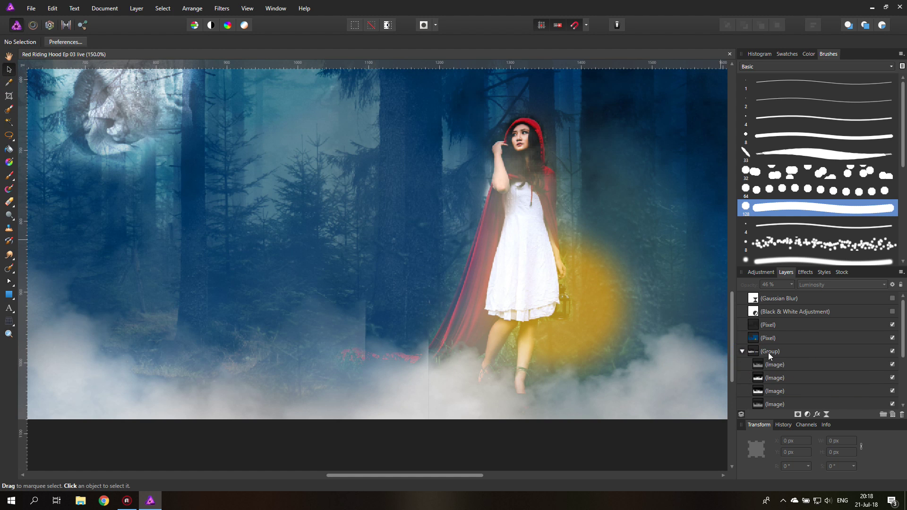
left_click(770, 352)
double_click(770, 353)
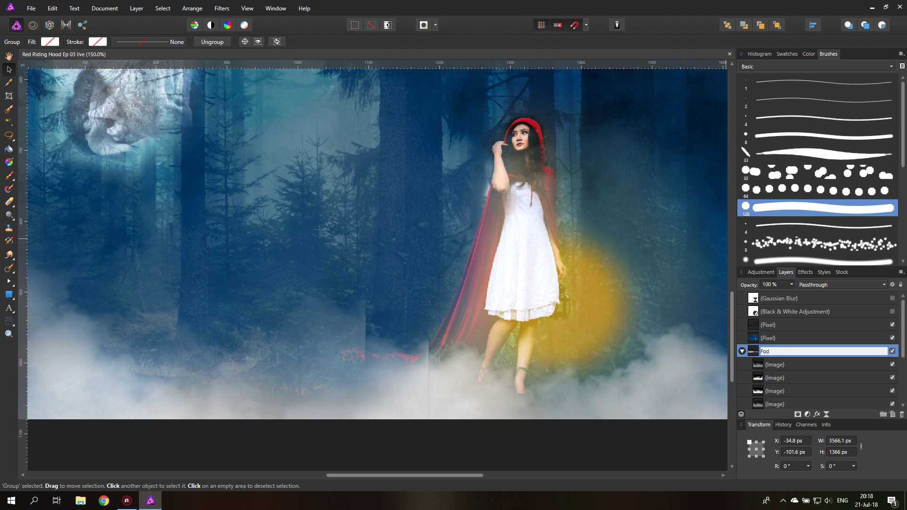
type("Fog")
key("Return")
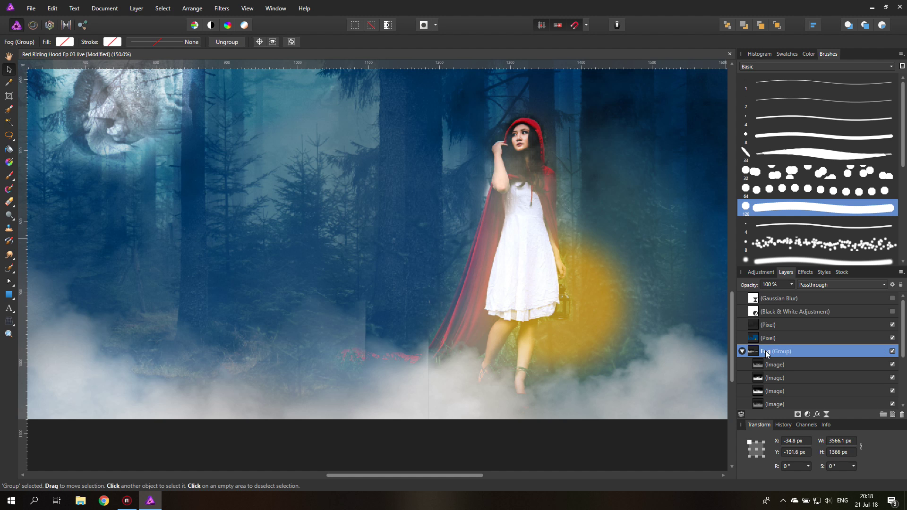
Step: Delete the uppermost 50% opacity image layer from the Fog group
scroll(779, 359, "down", 2)
scroll(789, 338, "up", 2)
left_click(757, 326)
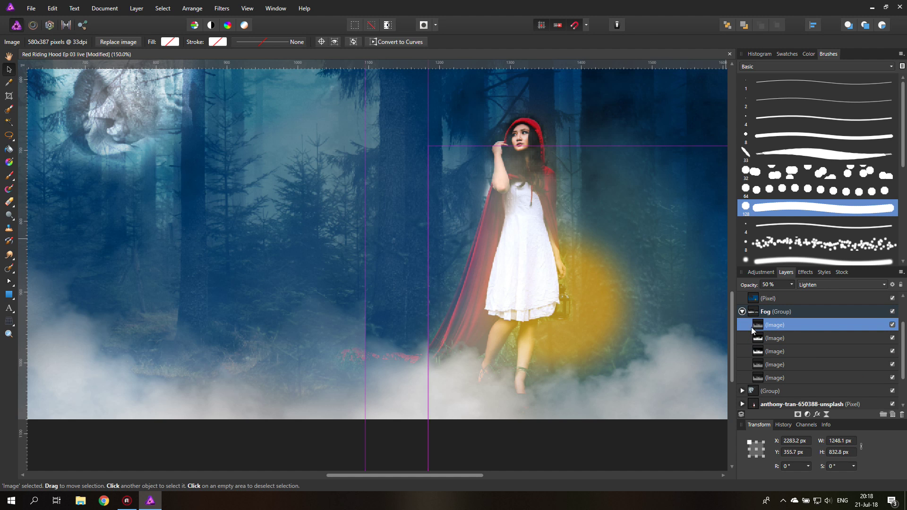
left_click(901, 415)
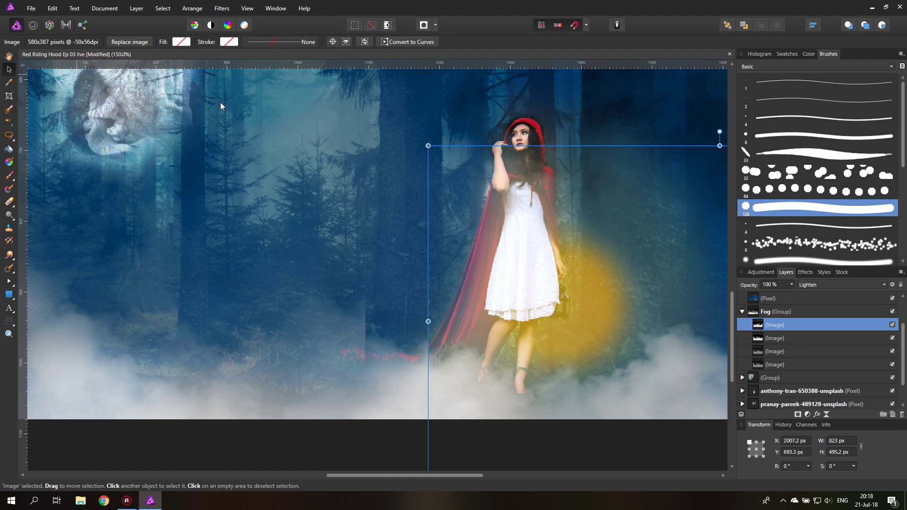
Step: Stretch the third image in the Fog group toward the girl to a width of about 1201 px
left_click(758, 339)
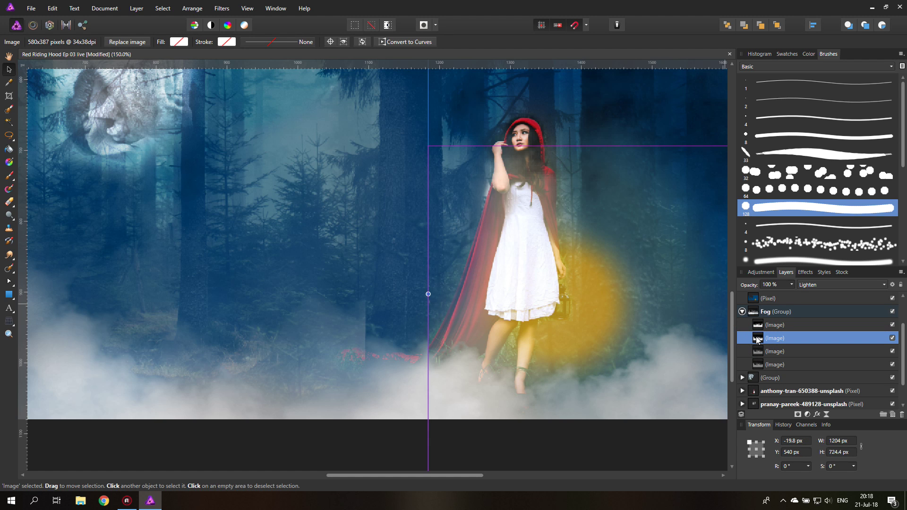
left_click(758, 351)
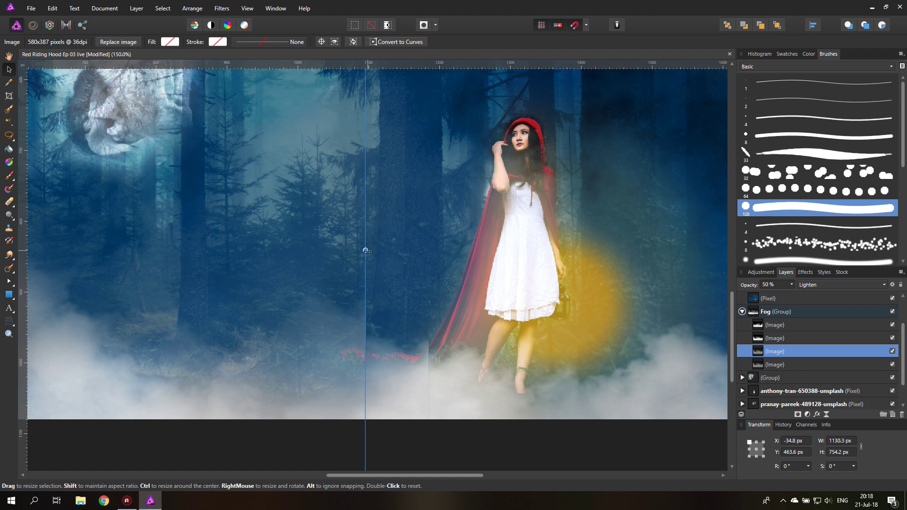
left_click_drag(365, 250, 418, 258)
Step: Rasterize the third fog image and erase its hard vertical edge with the Erase Brush
right_click(768, 352)
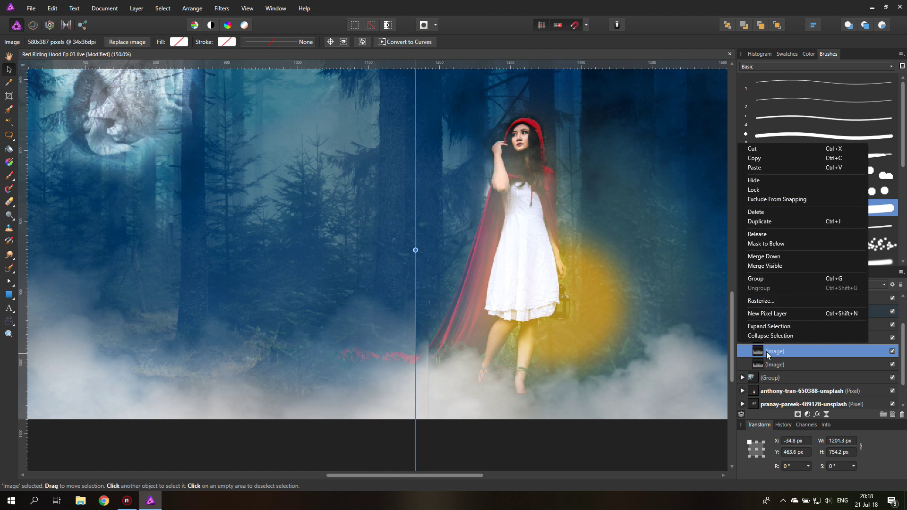
left_click(768, 302)
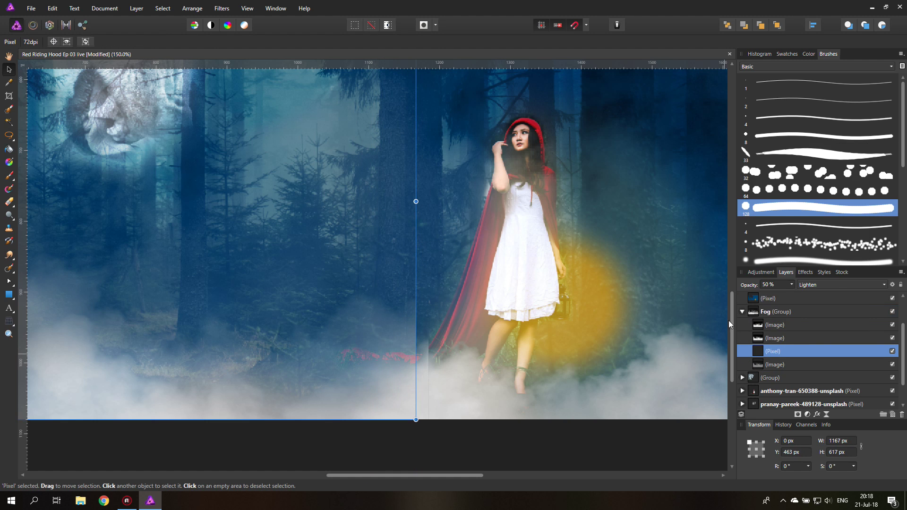
left_click(10, 203)
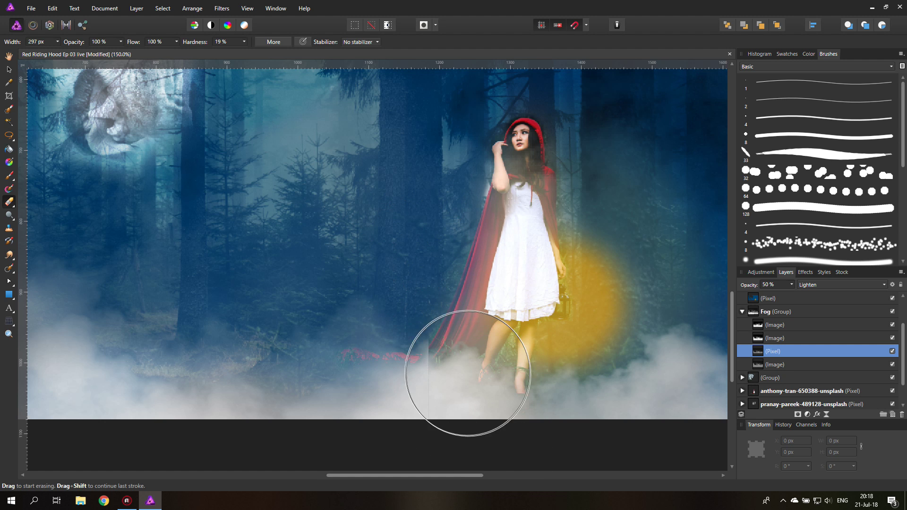
Step: Stretch the second image in the Fog group across the girl's legs to a width of about 1309 px
left_click(756, 340)
left_click(9, 70)
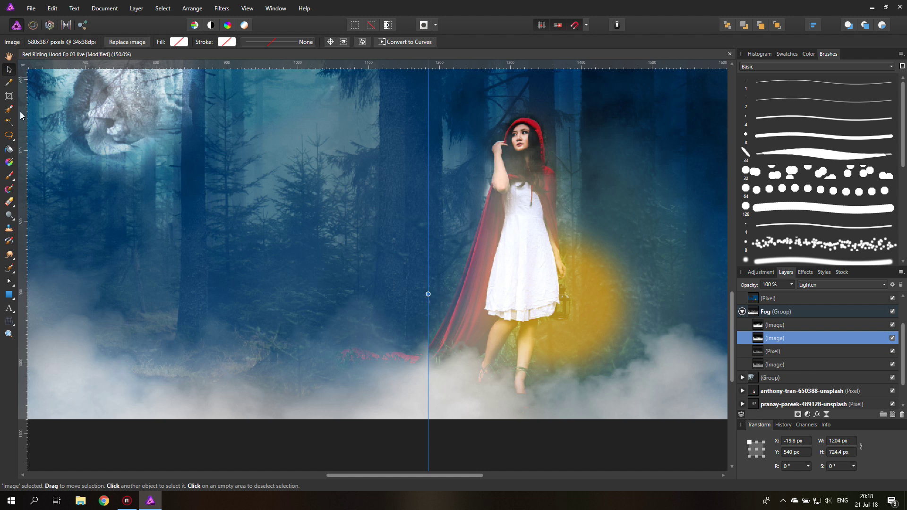
left_click_drag(423, 293, 502, 293)
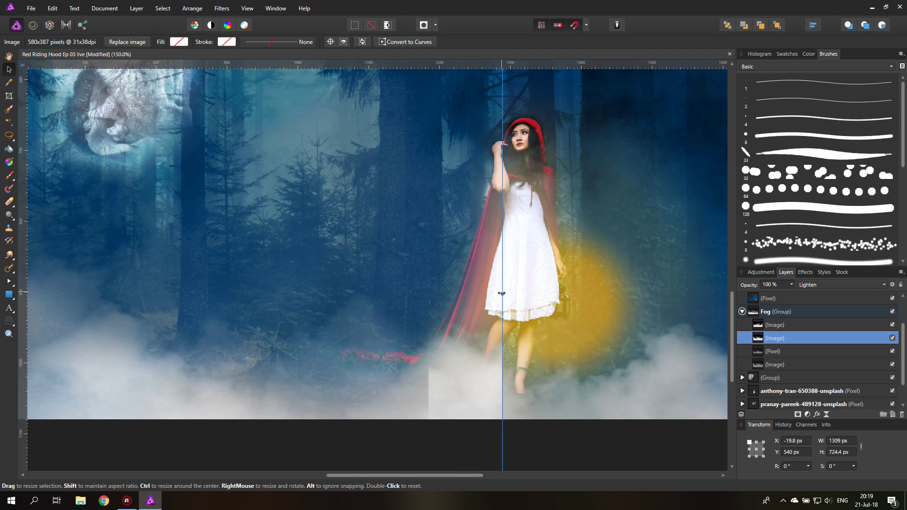
Step: Rasterize the second fog image and erase its hard edge around the girl's legs
right_click(791, 339)
left_click(780, 288)
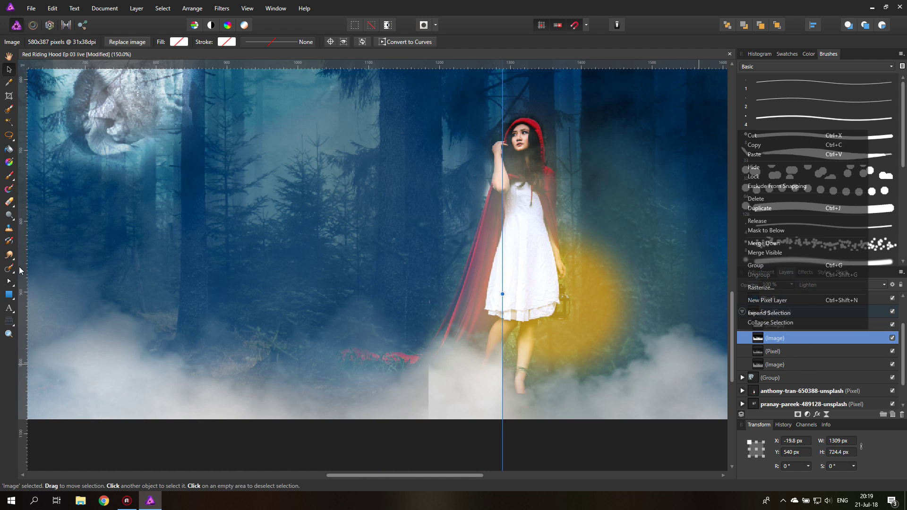
left_click(8, 202)
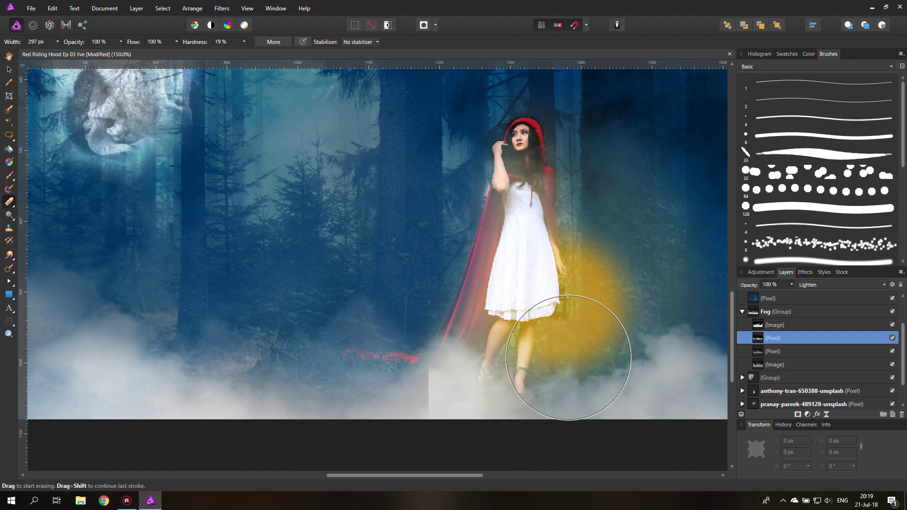
Step: Extend the first image in the Fog group toward the wolf's side to a width of about 924 px
left_click(752, 324)
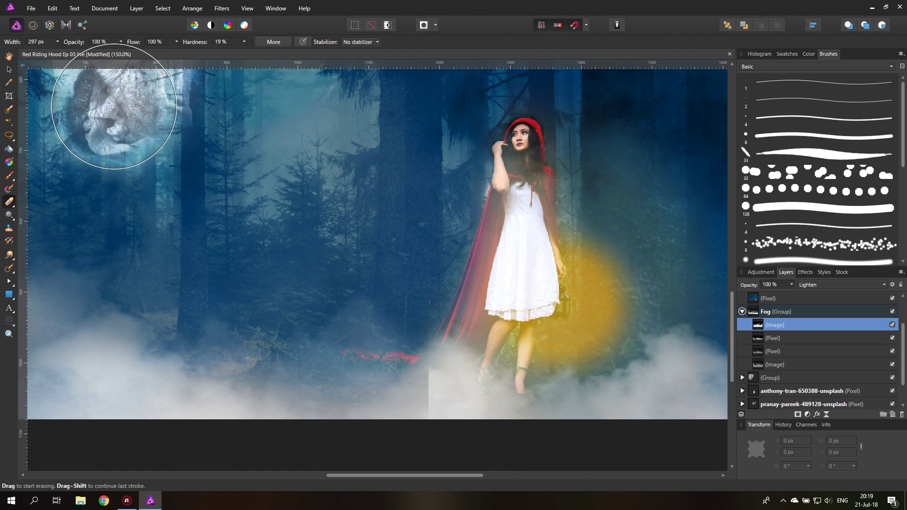
left_click(9, 69)
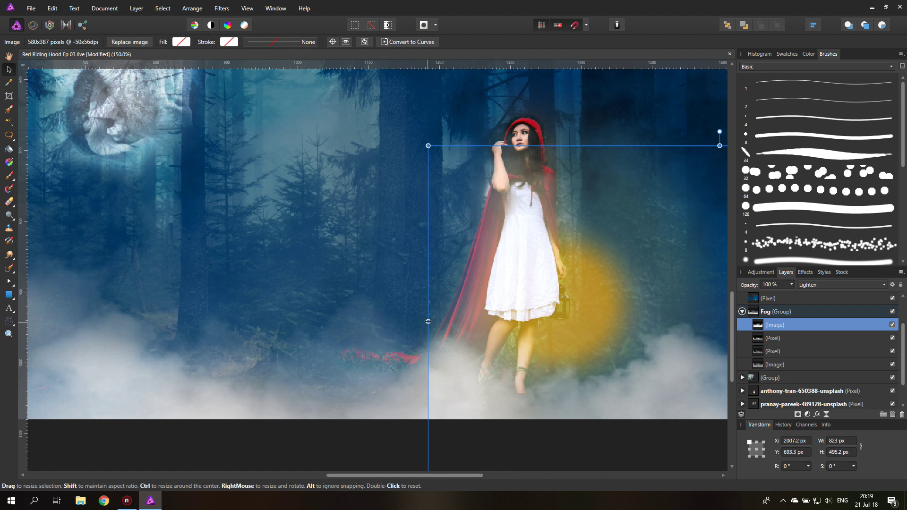
left_click_drag(428, 321, 341, 322)
Step: Rasterize the first fog image and erase its hard vertical edge beside the red cape
right_click(757, 327)
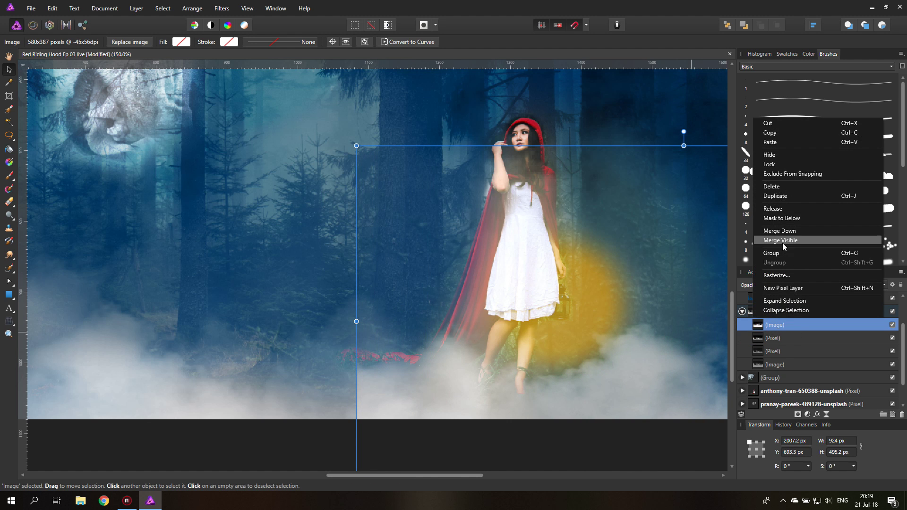
left_click(782, 275)
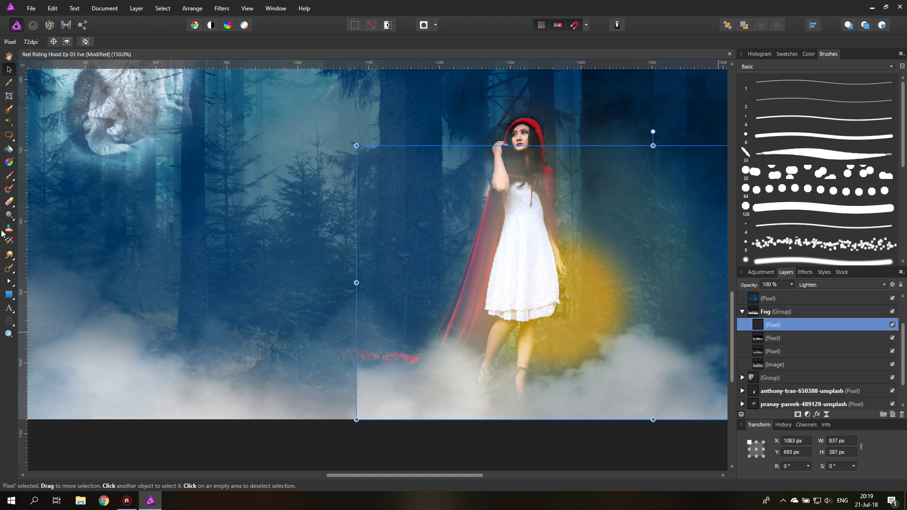
left_click(9, 202)
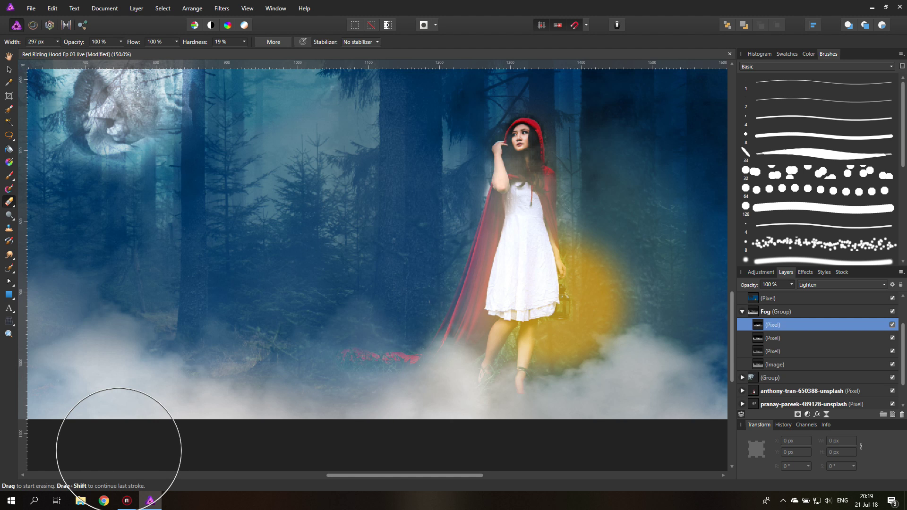
Step: Collapse the Fog group and rename the layer containing the girl in the red cape as RRH
left_click(9, 334)
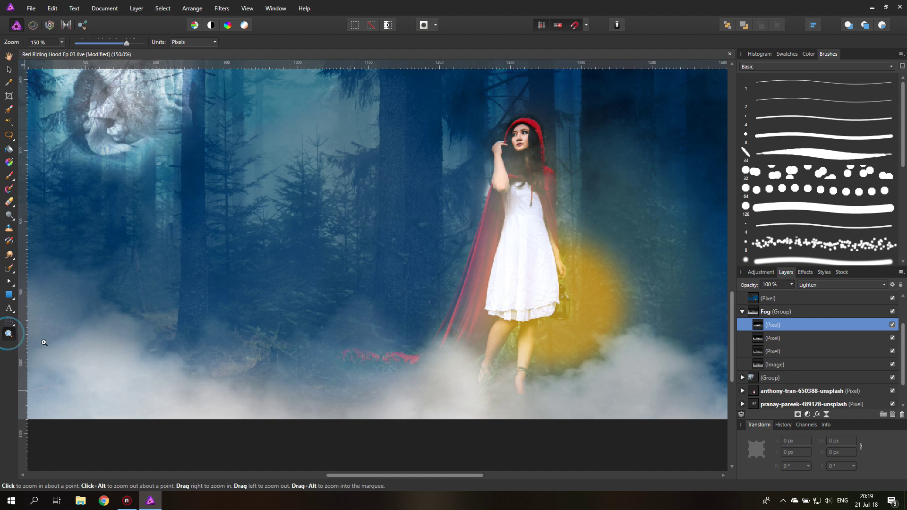
left_click(393, 360)
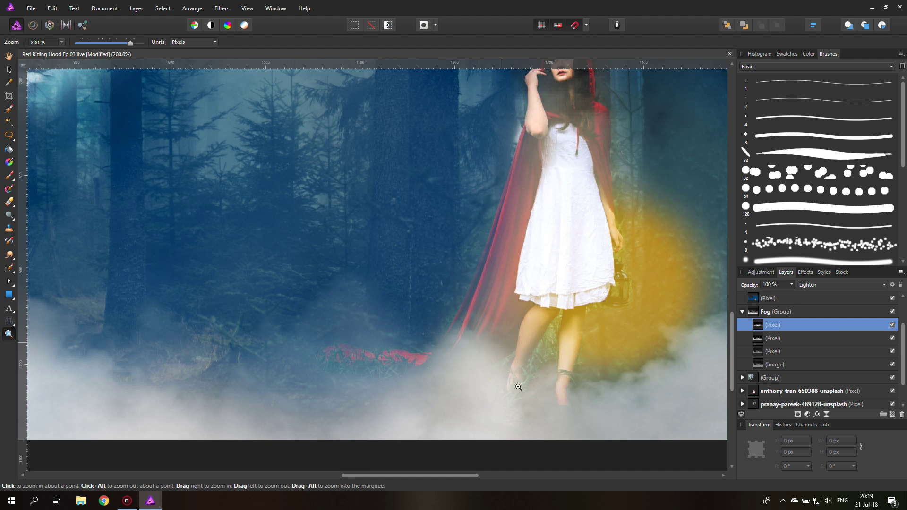
scroll(468, 363, "up", 2)
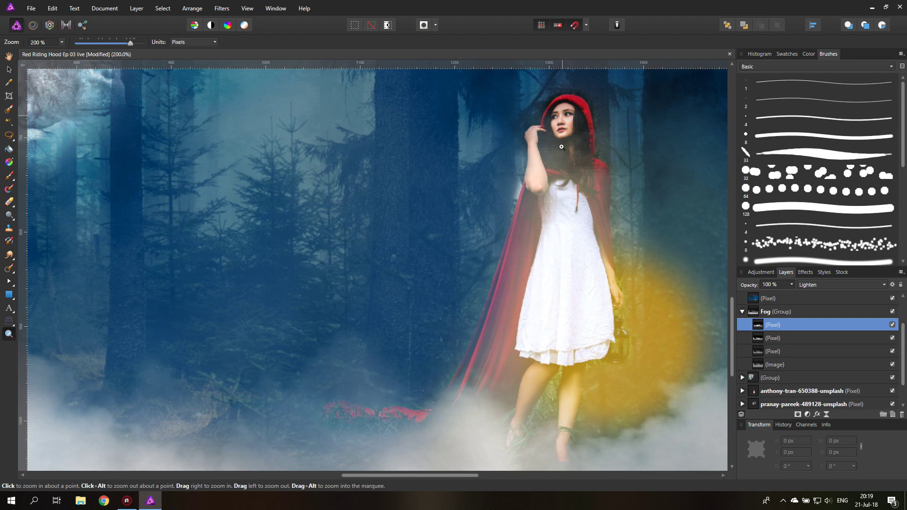
left_click(397, 418)
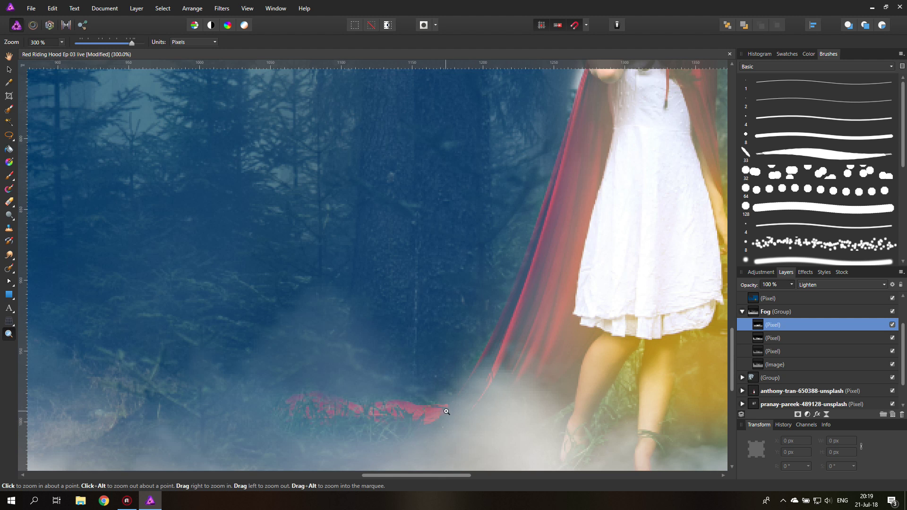
scroll(380, 399, "down", 2)
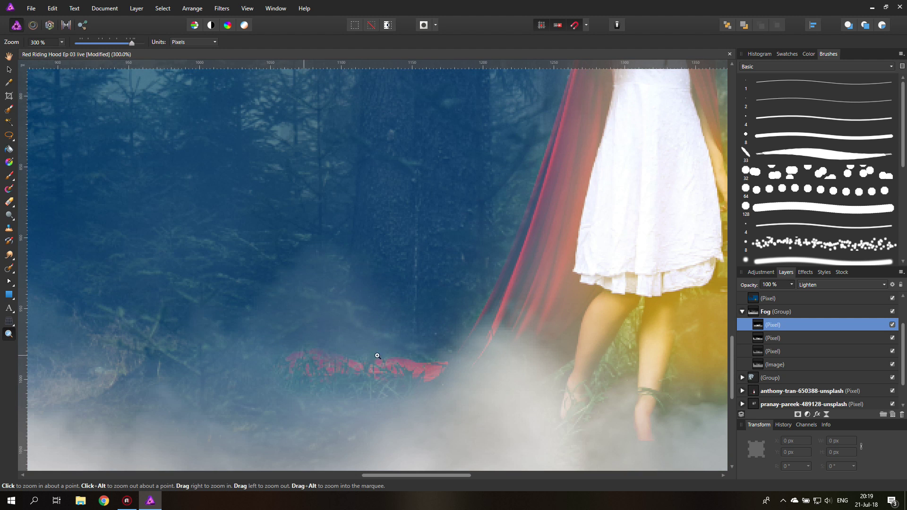
left_click(742, 311)
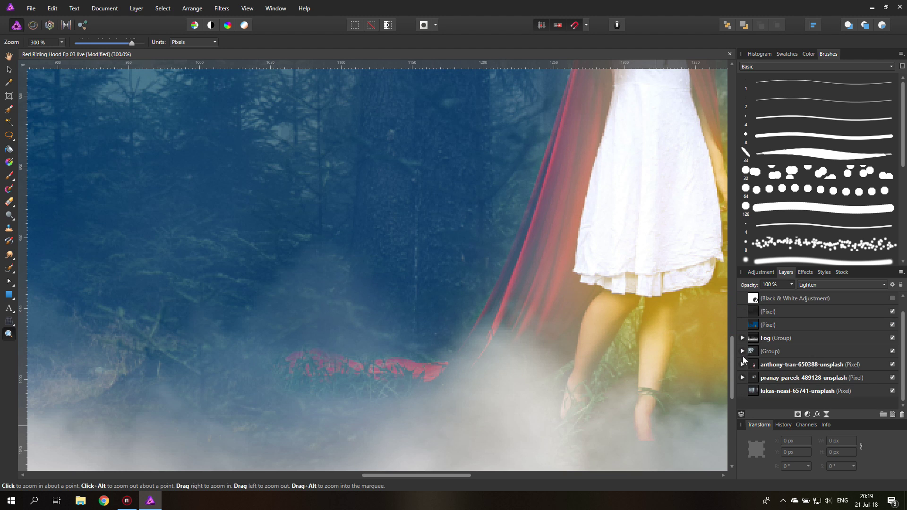
left_click(769, 365)
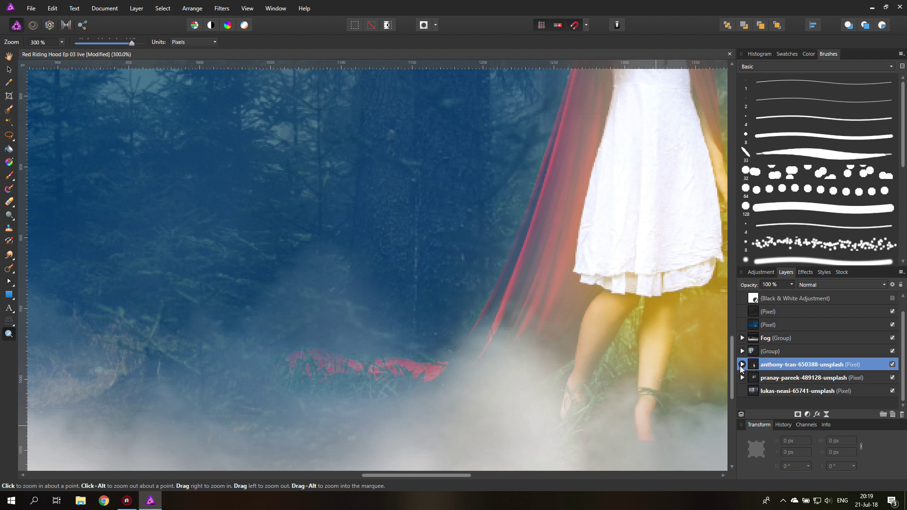
double_click(771, 364)
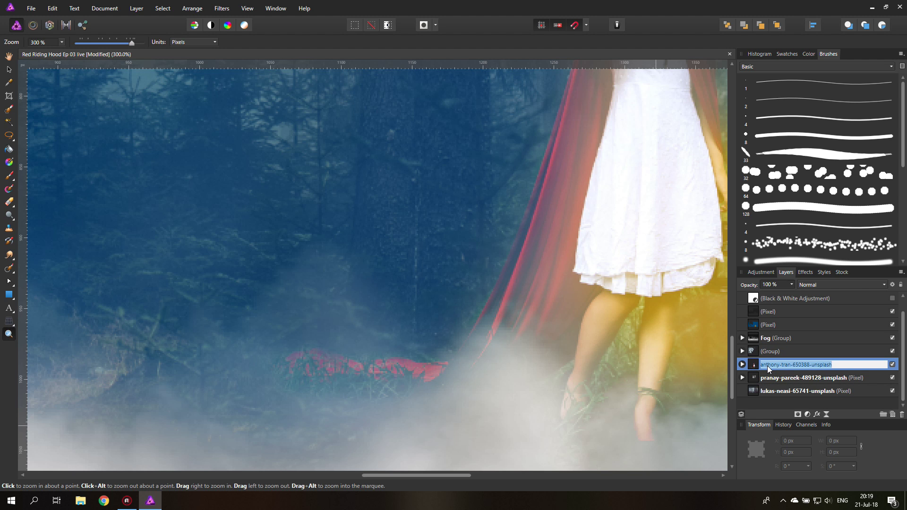
type("RRH")
key("Return")
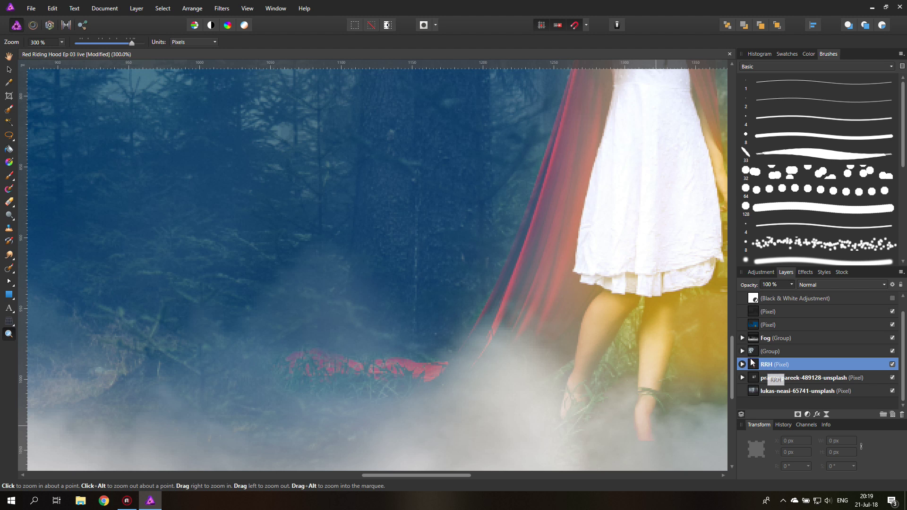
Step: Select the mask of the RRH layer and set the paint brush colour to black (000000)
left_click(742, 364)
left_click(758, 377)
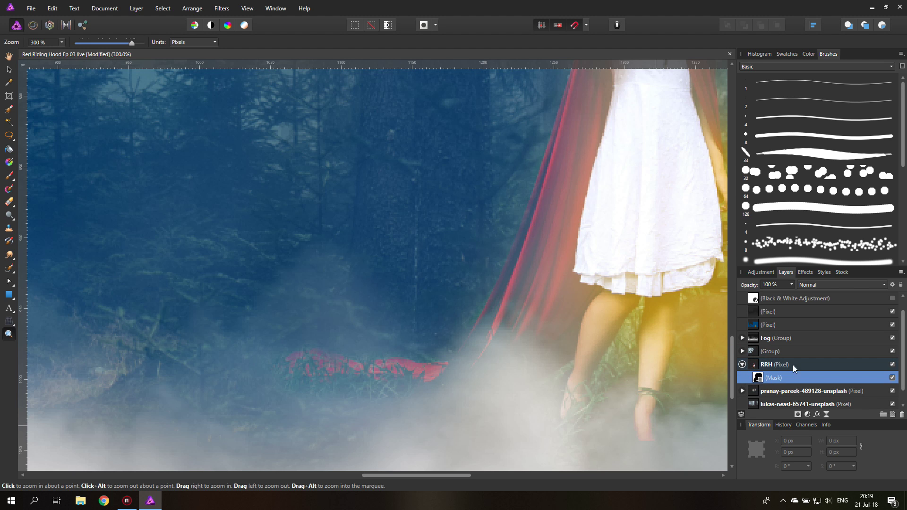
left_click(9, 176)
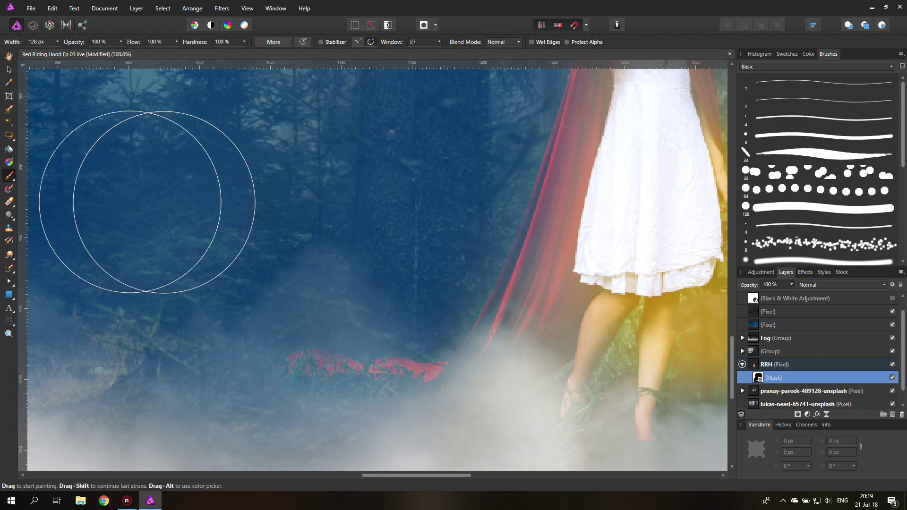
left_click(807, 54)
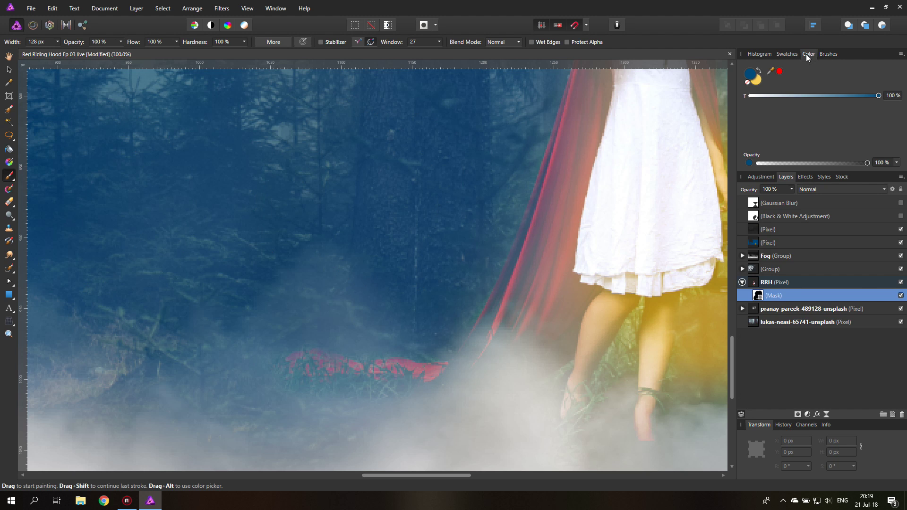
double_click(751, 75)
left_click_drag(428, 211, 244, 370)
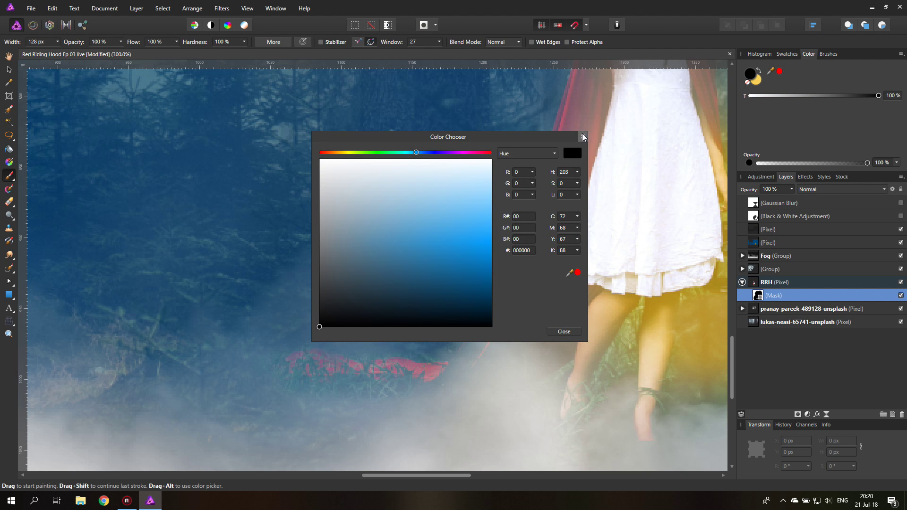
left_click(582, 134)
Step: Paint out the leftover red and grassy patch beside the cape's hem with a 22 px basic round brush at 90% hardness
left_click(836, 54)
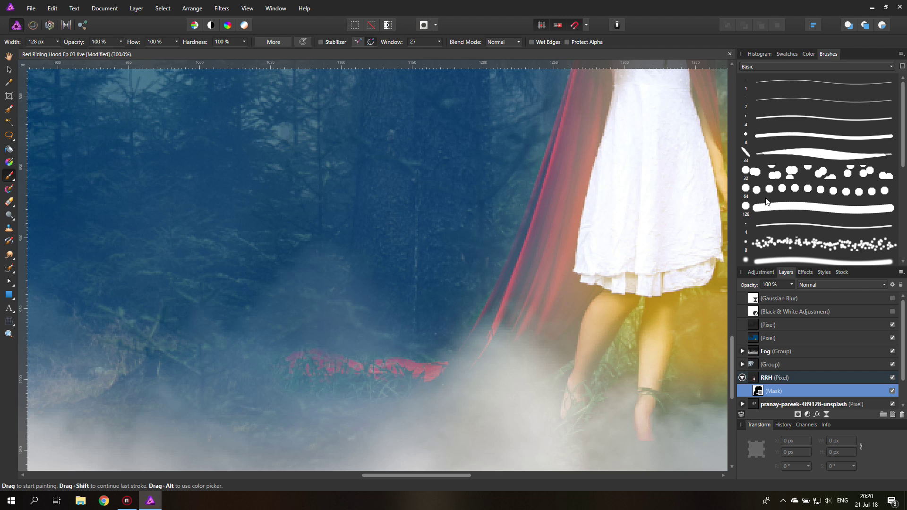
left_click(769, 210)
left_click(809, 55)
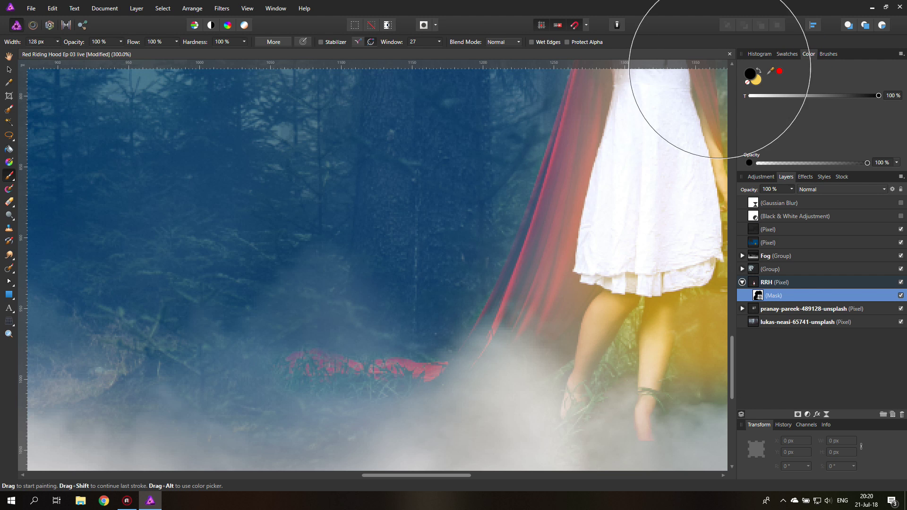
left_click(244, 41)
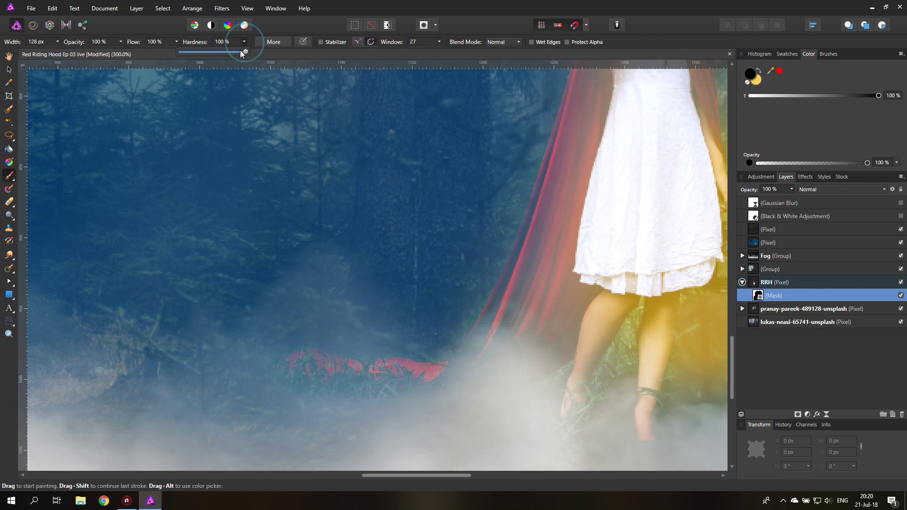
left_click_drag(244, 53, 240, 54)
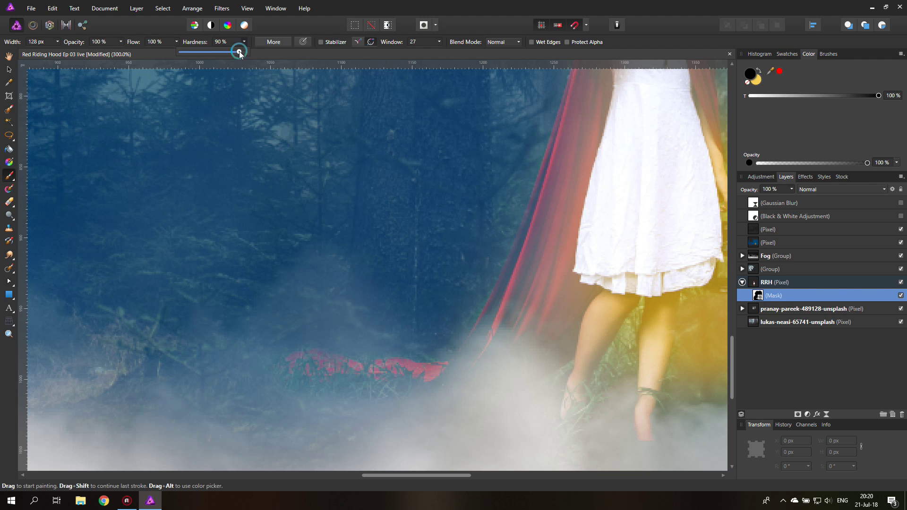
left_click(58, 41)
left_click_drag(57, 52, 37, 52)
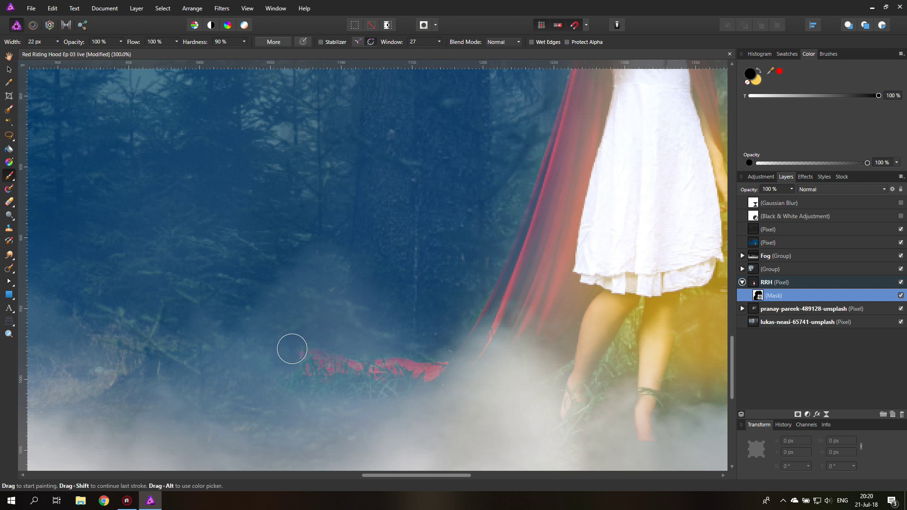
mouse_move(288, 352)
left_mouse_down()
mouse_move(298, 338)
mouse_move(280, 405)
mouse_move(322, 377)
mouse_move(381, 357)
mouse_move(431, 310)
mouse_move(403, 370)
mouse_move(432, 357)
mouse_move(384, 399)
left_mouse_up()
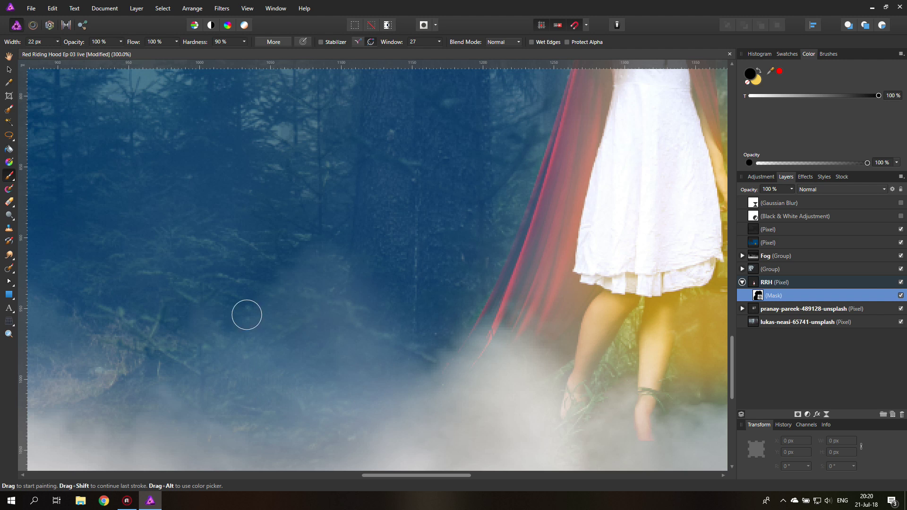
Step: Paint away the leftover background fringe along the cape's wolf-side edge, from the hem up to the raised elbow
scroll(399, 316, "up", 3)
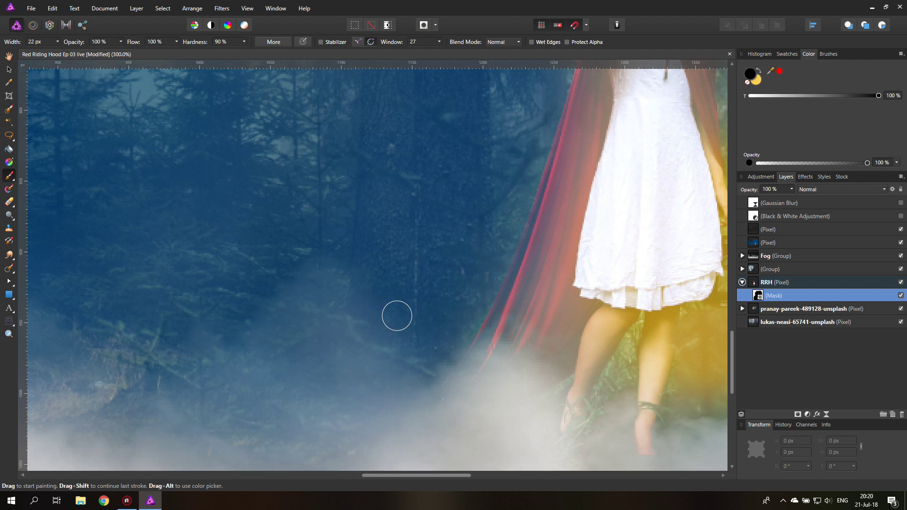
left_click(9, 335)
left_click(482, 385)
key("space")
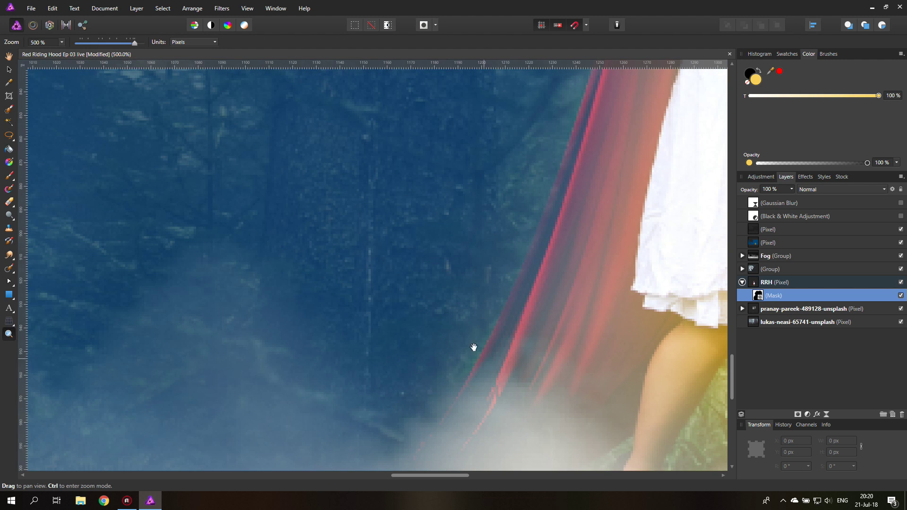
left_click_drag(474, 347, 326, 274)
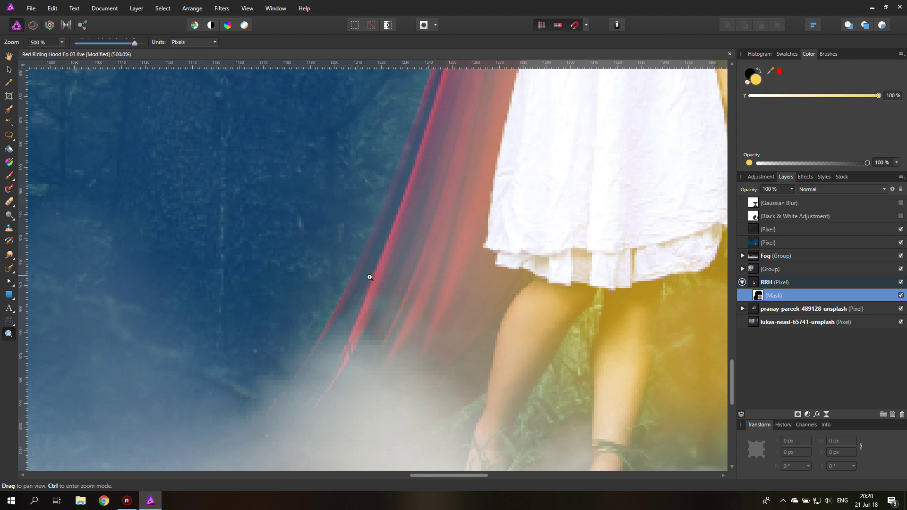
left_click(9, 175)
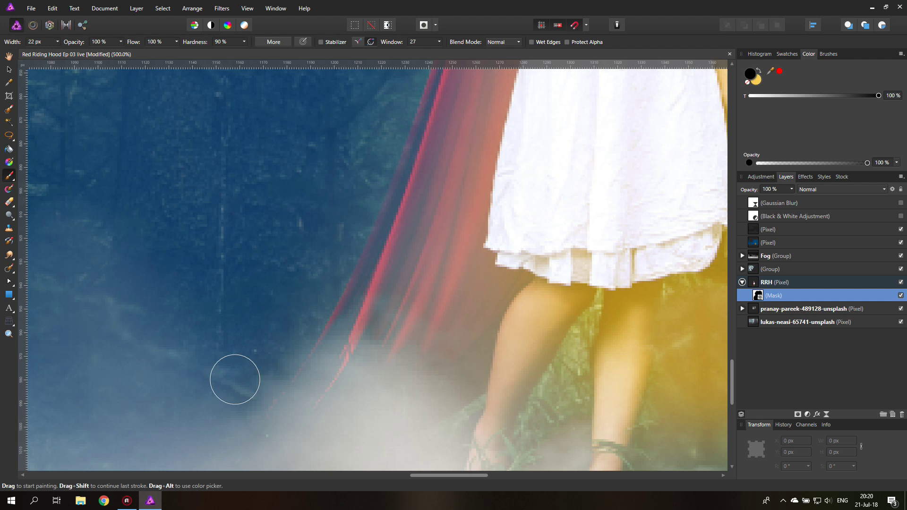
left_click_drag(340, 189, 304, 328)
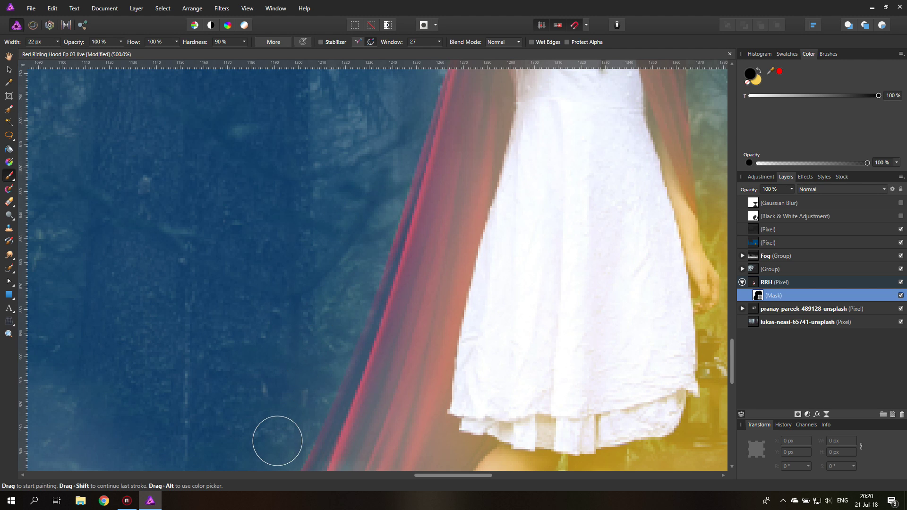
left_click_drag(327, 193, 327, 372)
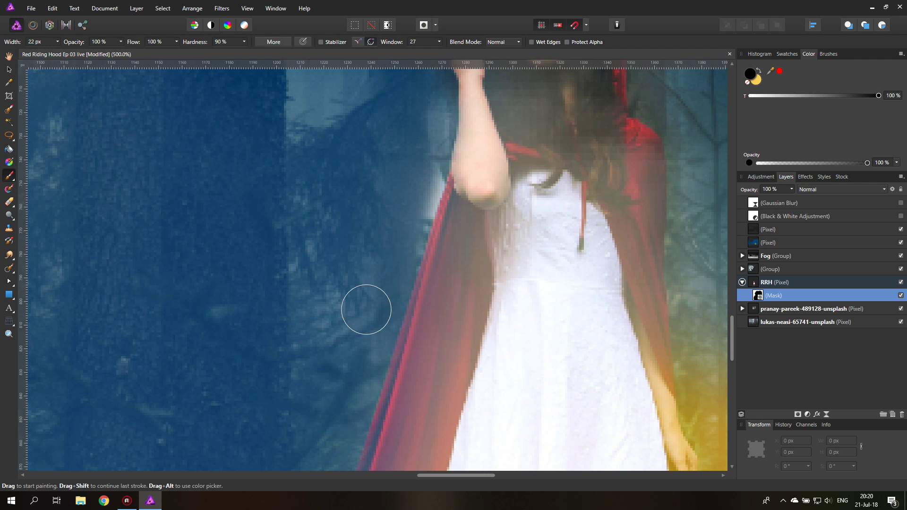
mouse_move(407, 199)
left_mouse_down()
mouse_move(421, 160)
mouse_move(408, 212)
mouse_move(420, 180)
left_mouse_up()
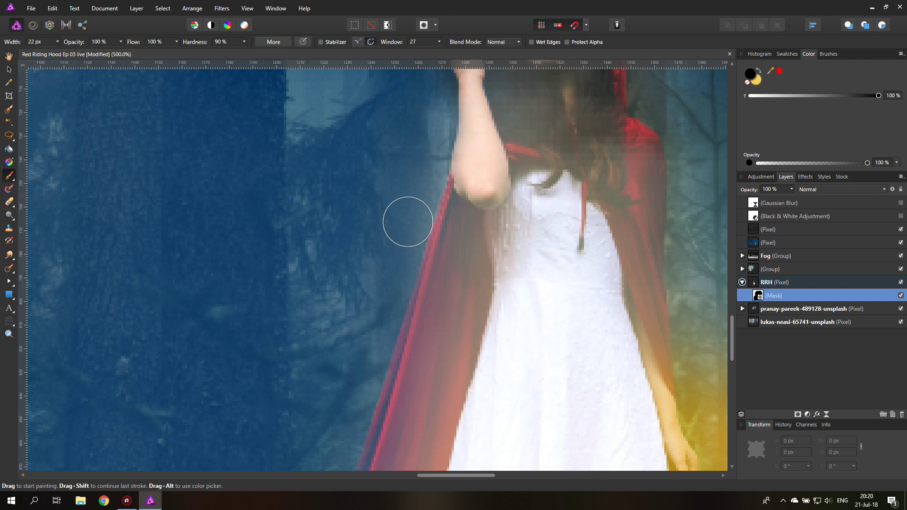
mouse_move(395, 129)
left_mouse_down()
mouse_move(359, 278)
mouse_move(342, 303)
left_mouse_up()
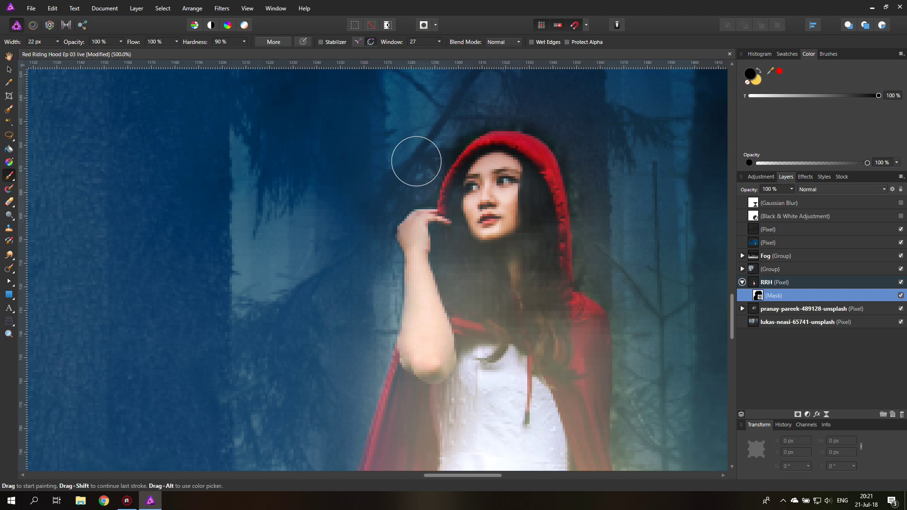
Step: Mask out the dark halo around the red hood, setting the brush hardness to 80% for its outer side
left_click_drag(473, 137, 508, 138)
left_click_drag(628, 134, 530, 217)
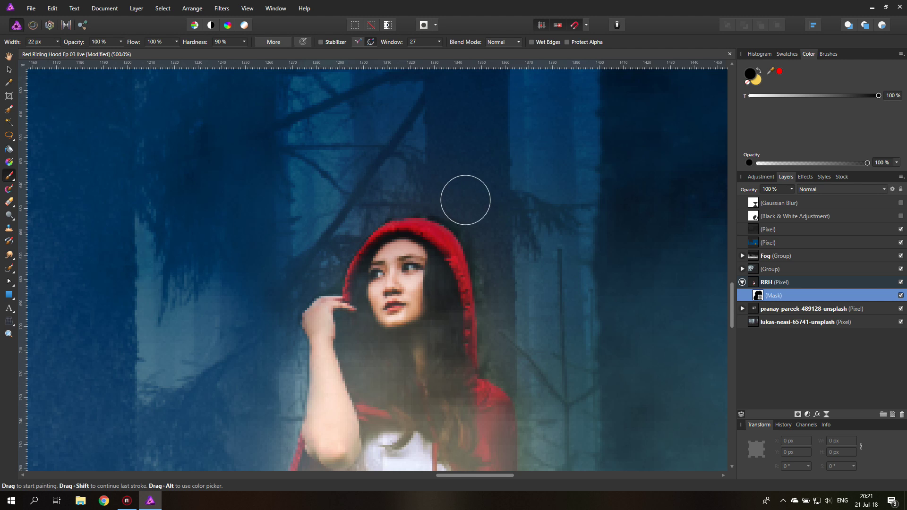
left_click(246, 43)
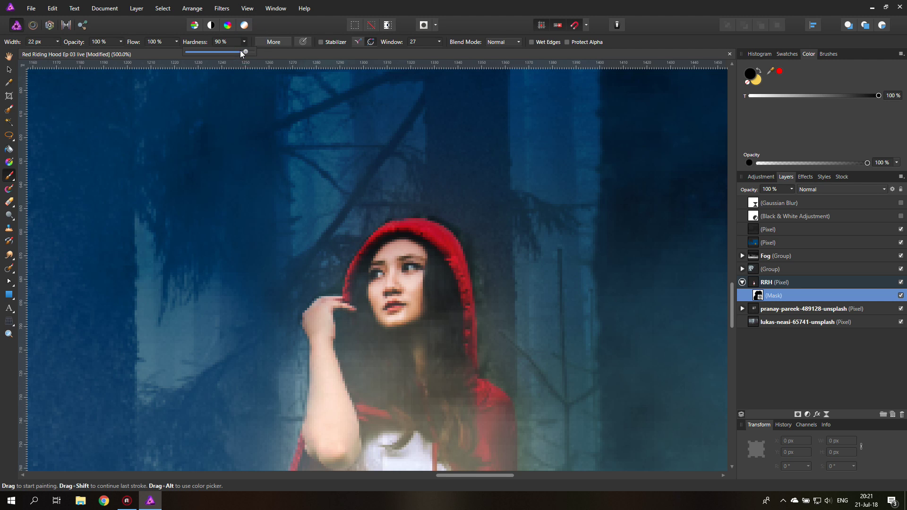
left_click_drag(243, 52, 238, 52)
left_click(247, 42)
mouse_move(501, 227)
left_mouse_down()
mouse_move(515, 260)
mouse_move(504, 297)
mouse_move(489, 242)
mouse_move(497, 266)
mouse_move(462, 203)
mouse_move(478, 222)
mouse_move(420, 190)
mouse_move(439, 194)
mouse_move(498, 251)
mouse_move(481, 227)
mouse_move(510, 328)
mouse_move(511, 362)
mouse_move(502, 364)
mouse_move(497, 286)
mouse_move(507, 317)
left_mouse_up()
Step: Clean up the mask along the cape's lantern-side edge from the shoulder down to the girl's hand
key("space")
left_click_drag(560, 381, 403, 122)
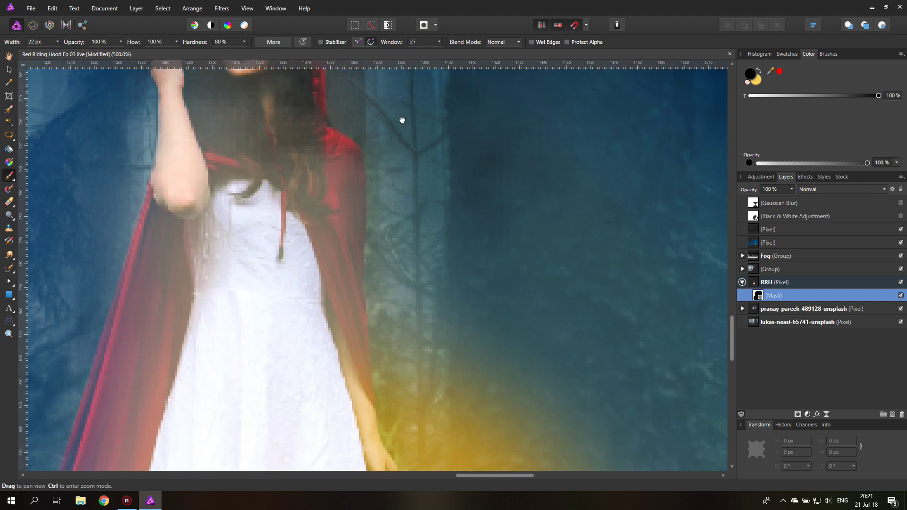
mouse_move(381, 282)
left_mouse_down()
mouse_move(383, 149)
mouse_move(375, 117)
mouse_move(354, 101)
mouse_move(368, 126)
left_mouse_up()
key("ctrl+z")
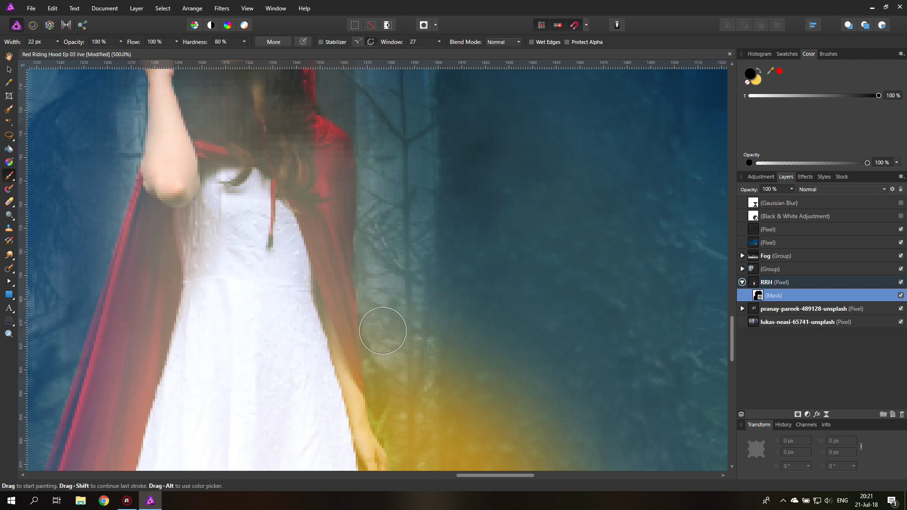
left_click_drag(424, 315, 395, 99)
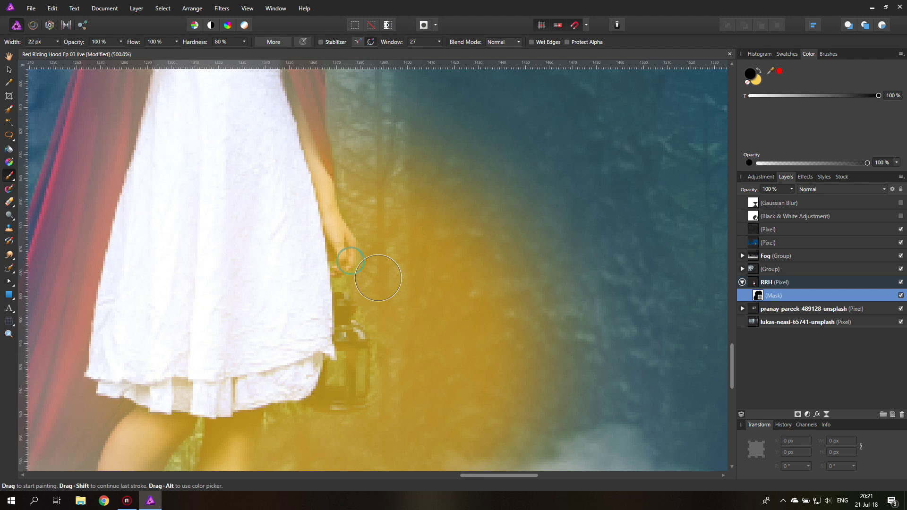
Step: Mask out the leftover background around the lantern, below the dress hem and beside the girl's leg
key("space")
left_click_drag(425, 300, 428, 165)
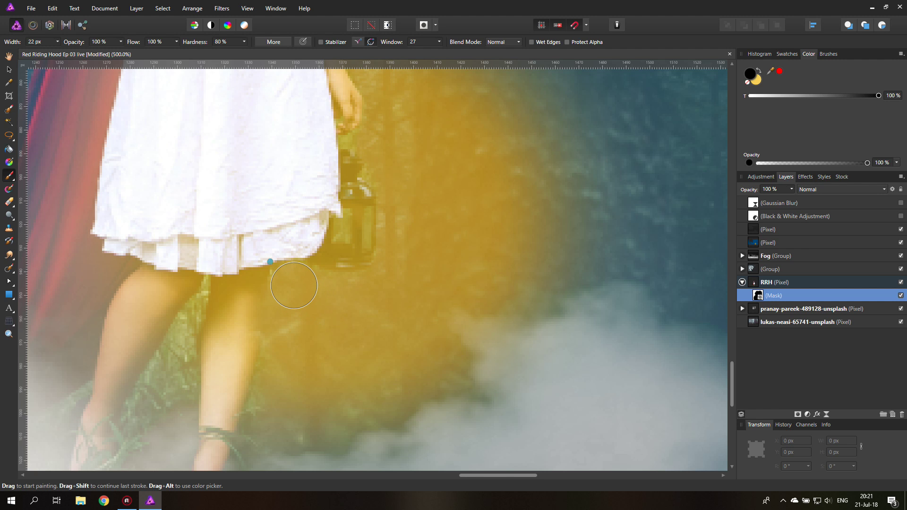
key("space")
left_click_drag(301, 368, 336, 254)
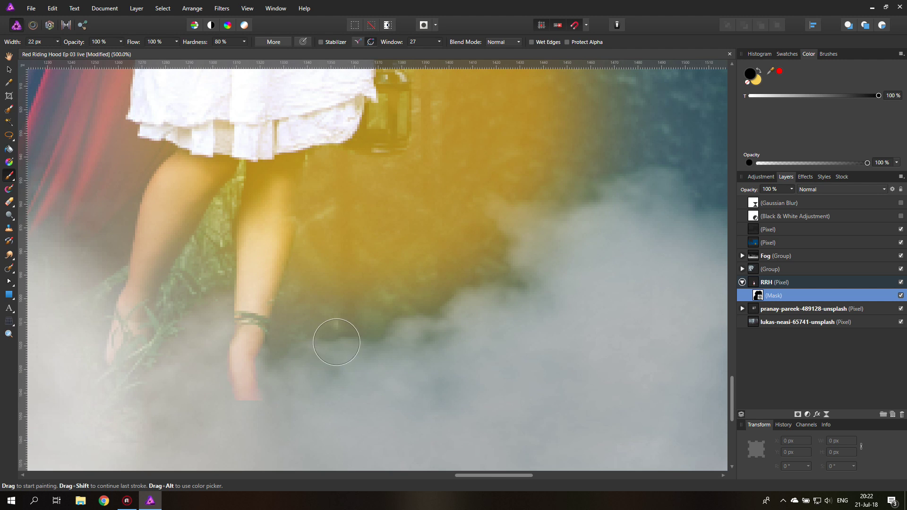
Step: Undo the mask strokes that cut across the girl's ankle
key("space")
left_click_drag(338, 338, 470, 205)
key("ctrl+z")
key("ctrl+z")
key("ctrl+z")
key("ctrl+z")
key("ctrl+z")
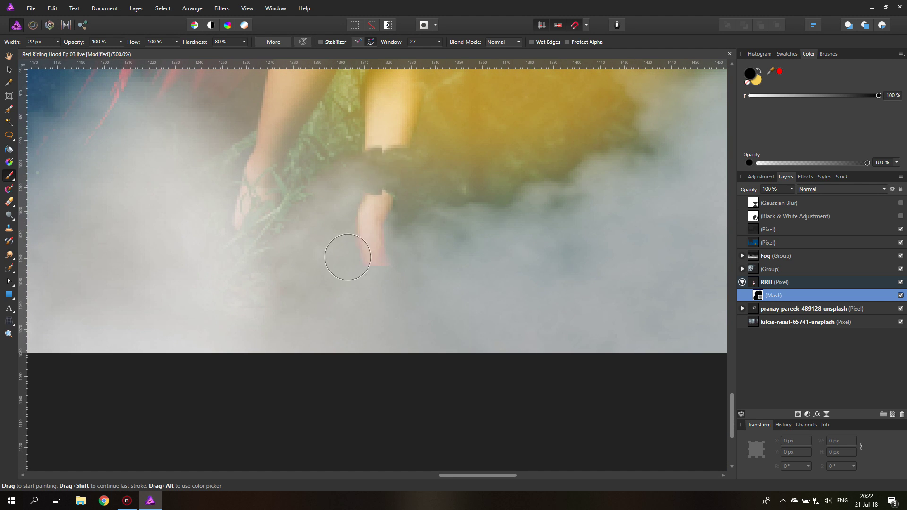
Step: Stretch the second pixel layer in the Fog group past the girl's legs to a width of 1386 px and deselect it
left_click(10, 70)
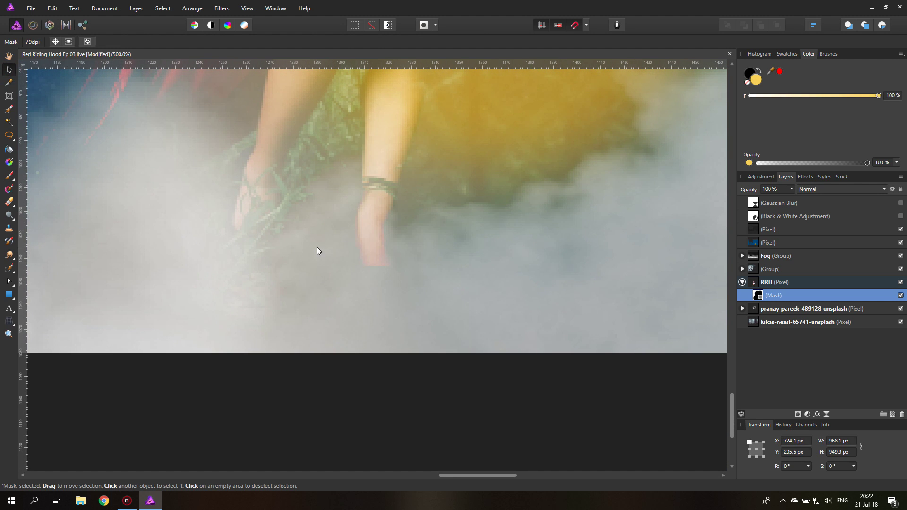
key("ctrl+0")
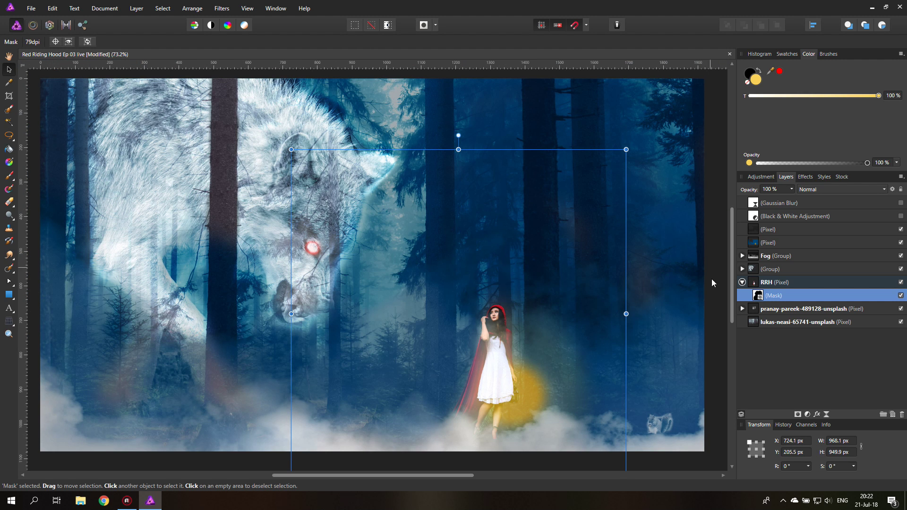
left_click(743, 256)
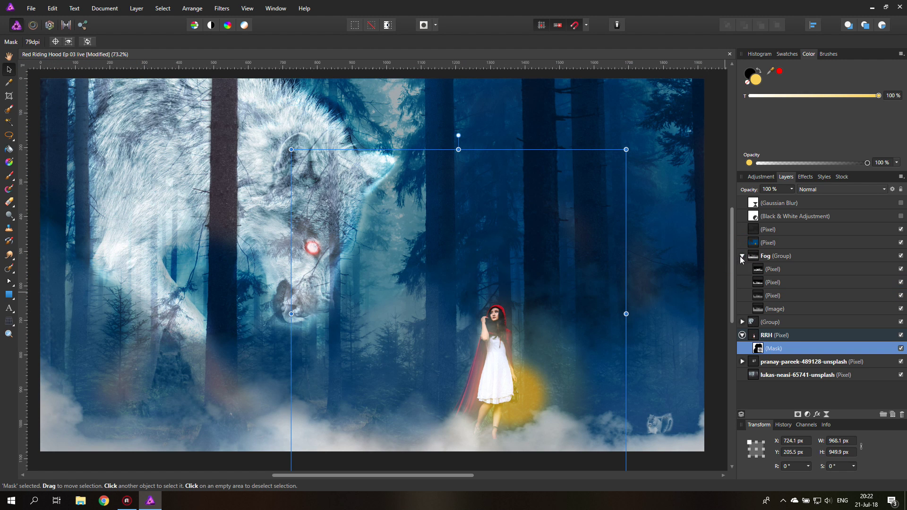
left_click(759, 283)
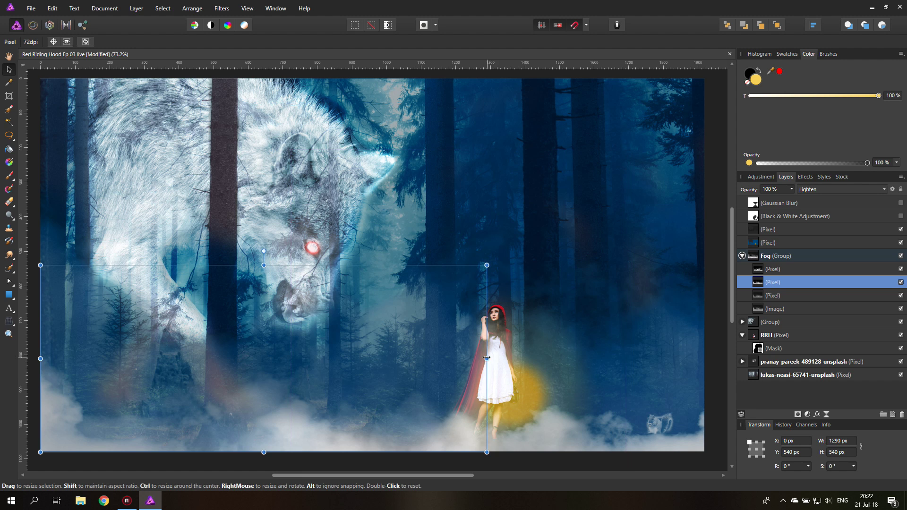
left_click_drag(510, 358, 520, 358)
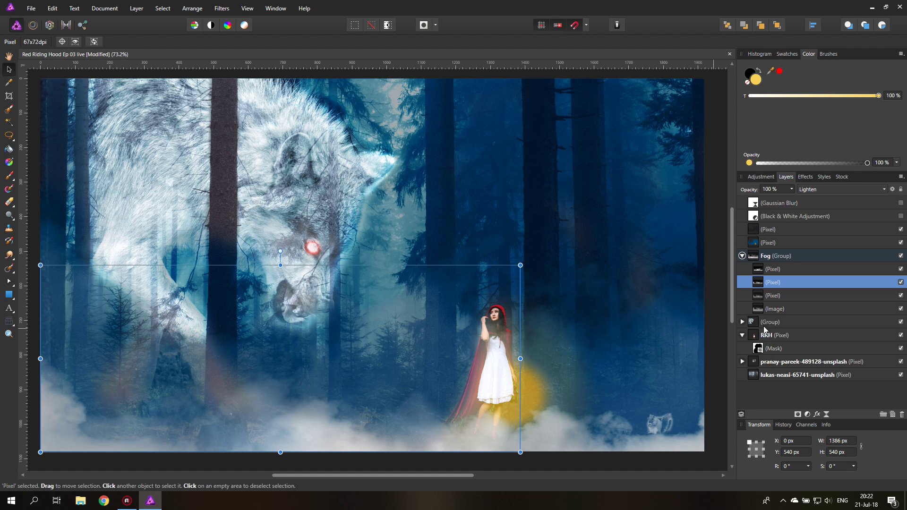
left_click(713, 320)
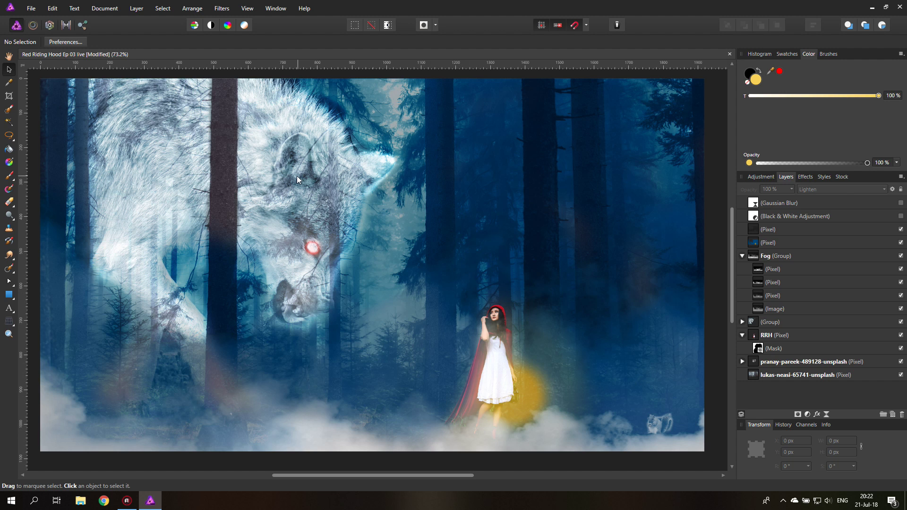
Step: Compare the composite with the blue colour overlay layer hidden and shown, and collapse the Fog group
left_click(901, 243)
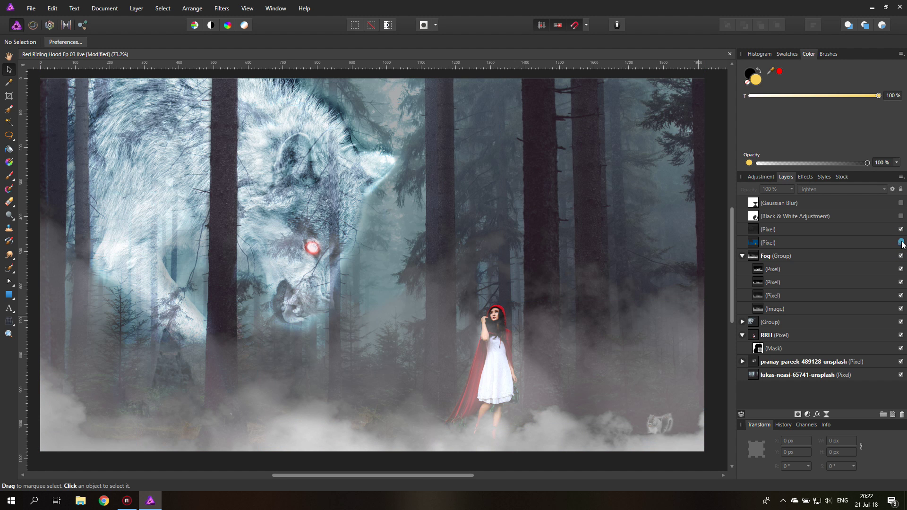
left_click(901, 242)
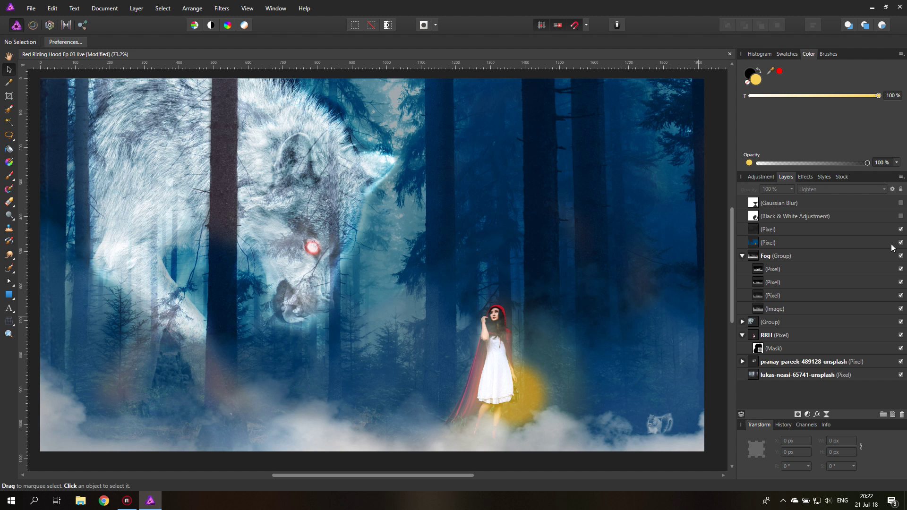
left_click(742, 256)
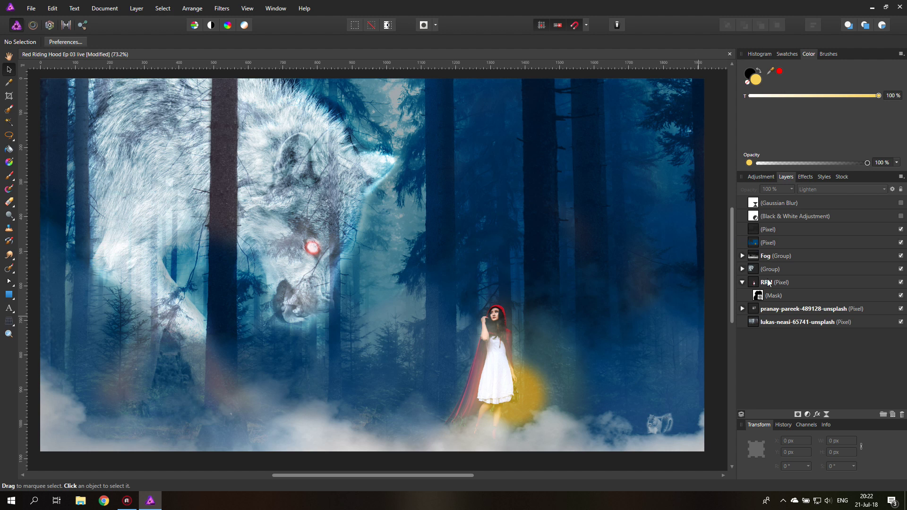
Step: Collapse the RRH layer and replace the existing mask in the wolf's group with a new empty mask
left_click(742, 282)
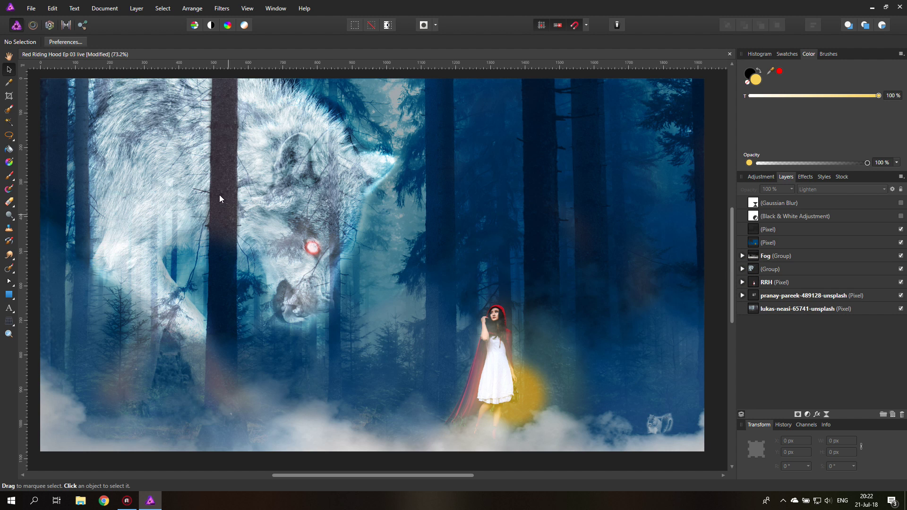
left_click(742, 270)
left_click(757, 283)
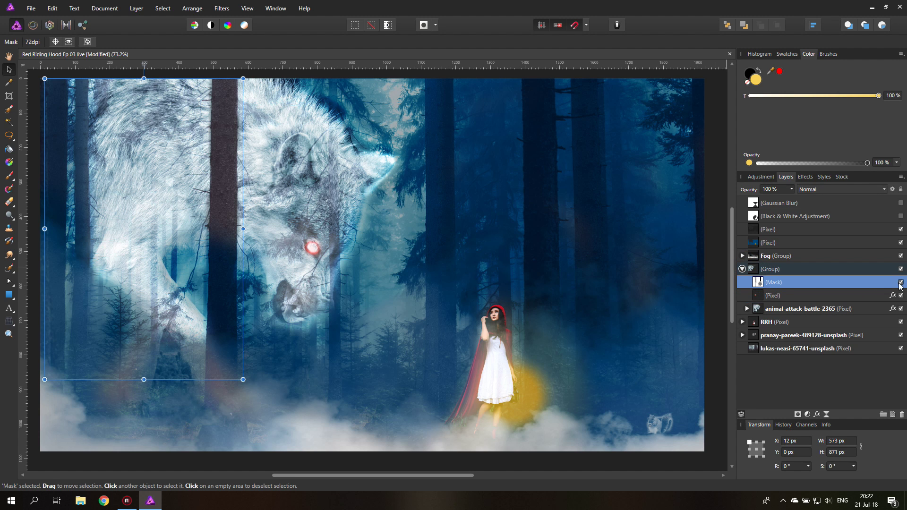
left_click(902, 416)
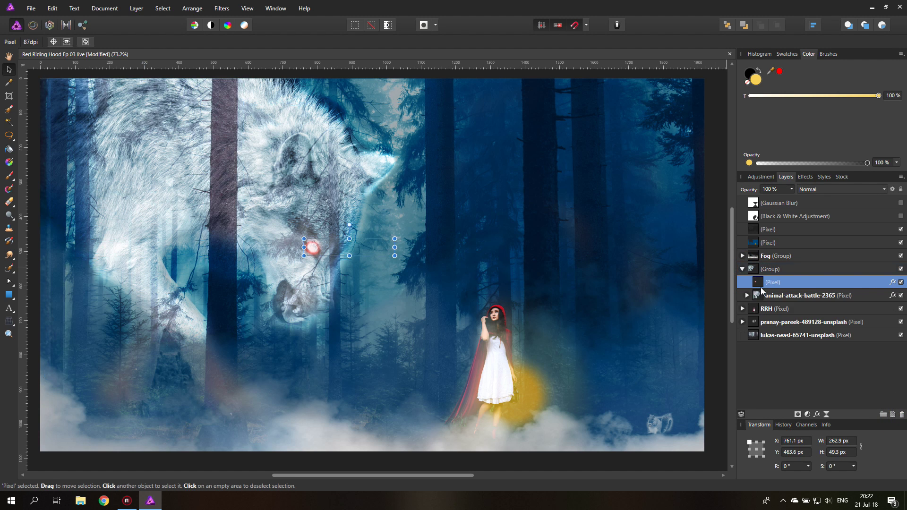
left_click(798, 415)
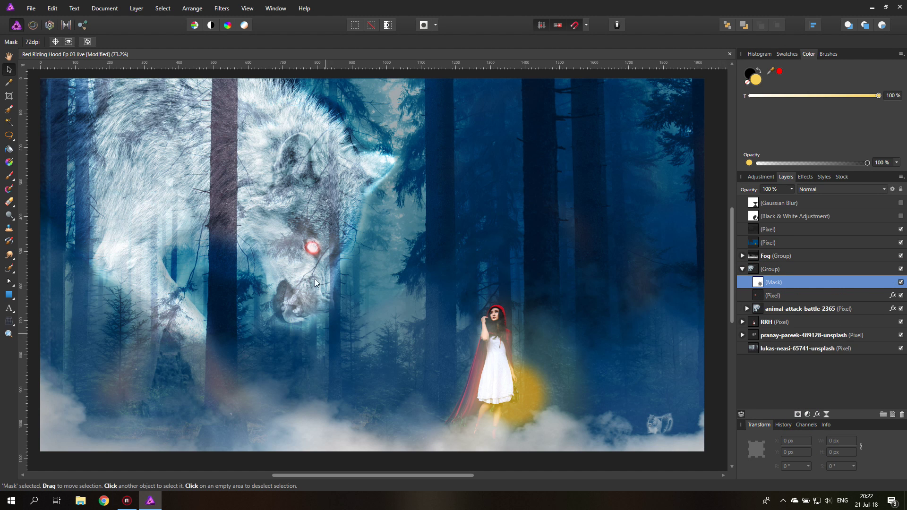
Step: Lasso the upper part of the thick tree trunk crossing the wolf, about 83 px wide and 519 px tall
left_click(9, 334)
left_click(219, 169)
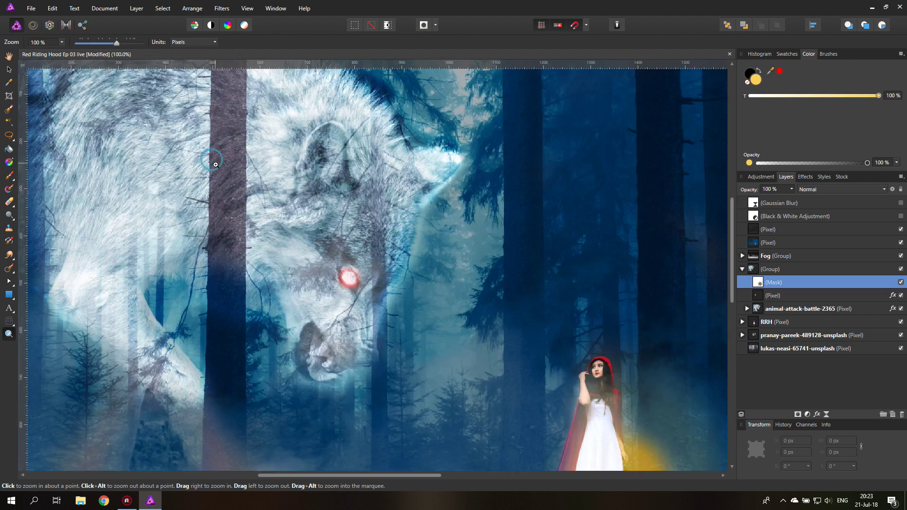
left_click(219, 169)
scroll(182, 230, "up", 2)
scroll(210, 228, "up", 1)
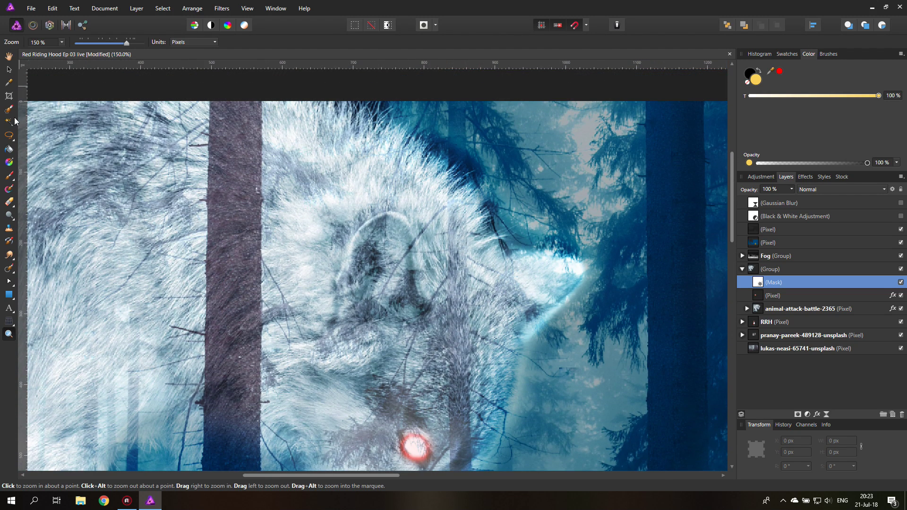
left_click(9, 136)
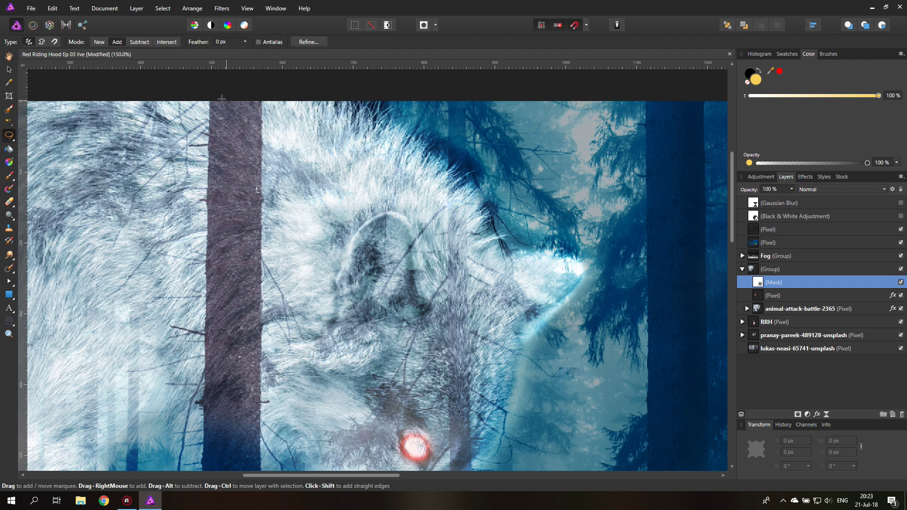
mouse_move(212, 108)
left_mouse_down()
mouse_move(205, 176)
mouse_move(210, 156)
left_mouse_up()
left_click_drag(208, 192, 208, 212)
mouse_move(208, 255)
left_mouse_down()
mouse_move(199, 306)
mouse_move(207, 277)
mouse_move(208, 320)
mouse_move(197, 332)
mouse_move(206, 330)
mouse_move(209, 355)
mouse_move(205, 348)
mouse_move(202, 468)
mouse_move(260, 461)
left_mouse_up()
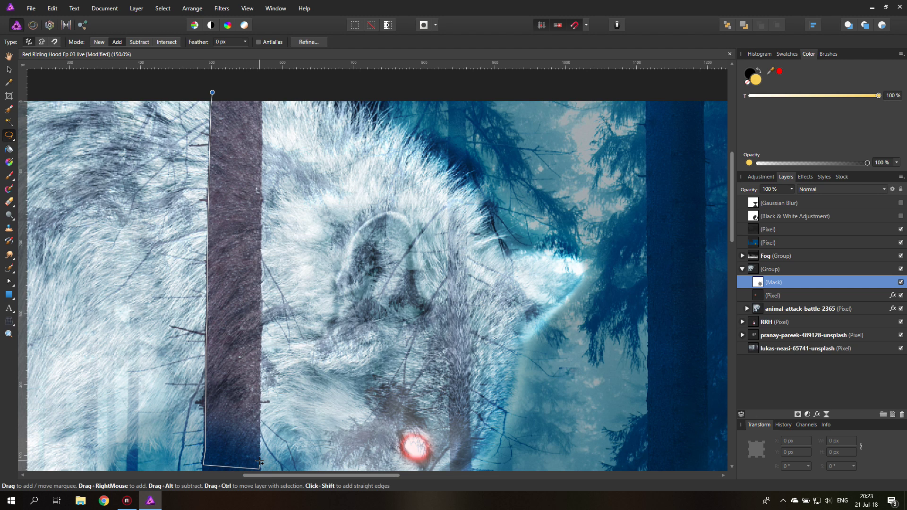
left_click_drag(259, 410, 261, 201)
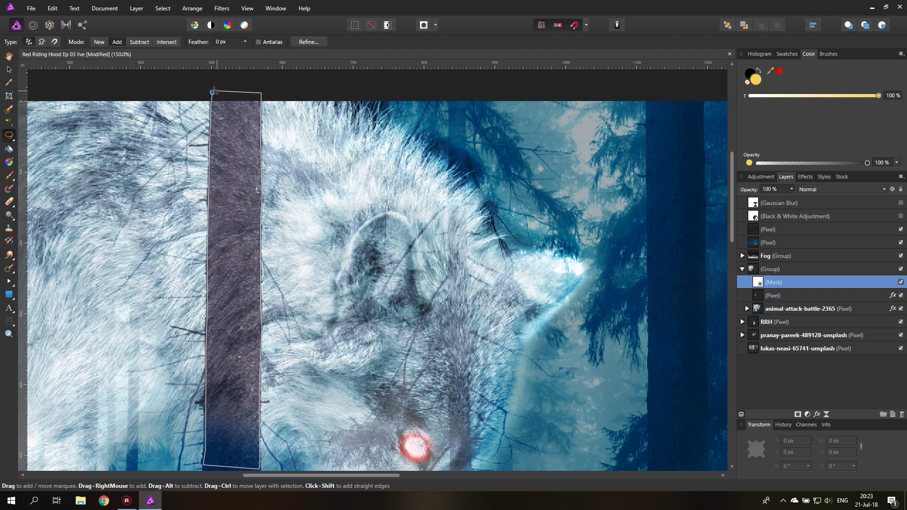
left_click_drag(213, 92, 213, 92)
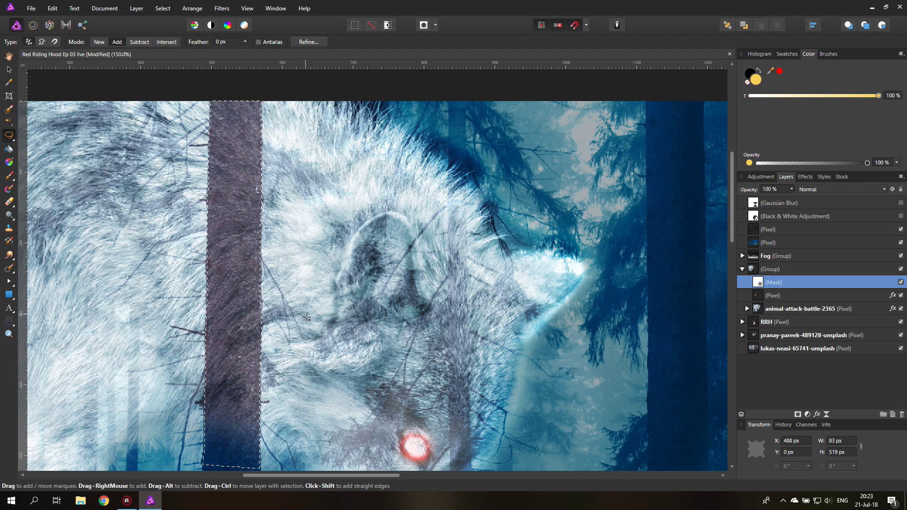
Step: Extend the selection down the thick trunk in front of the wolf to a total height of about 677 px
scroll(296, 331, "down", 3)
scroll(272, 337, "down", 1)
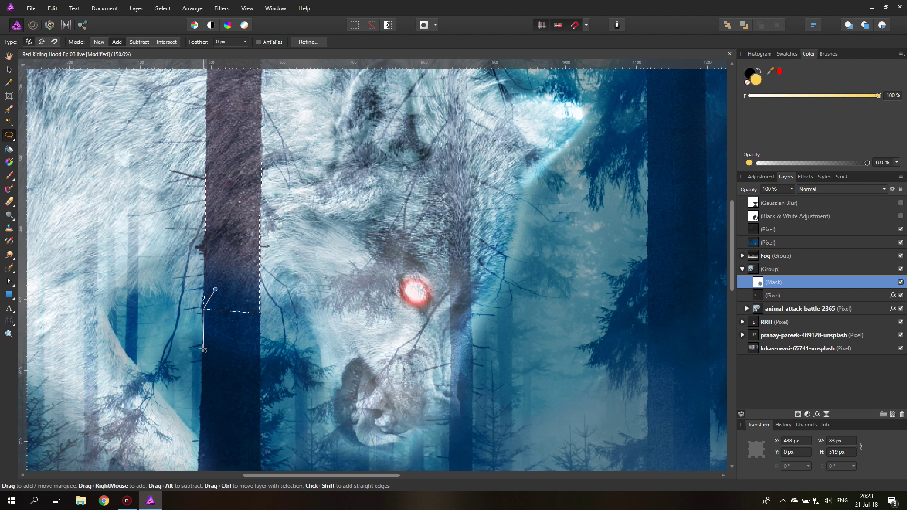
left_click(202, 404)
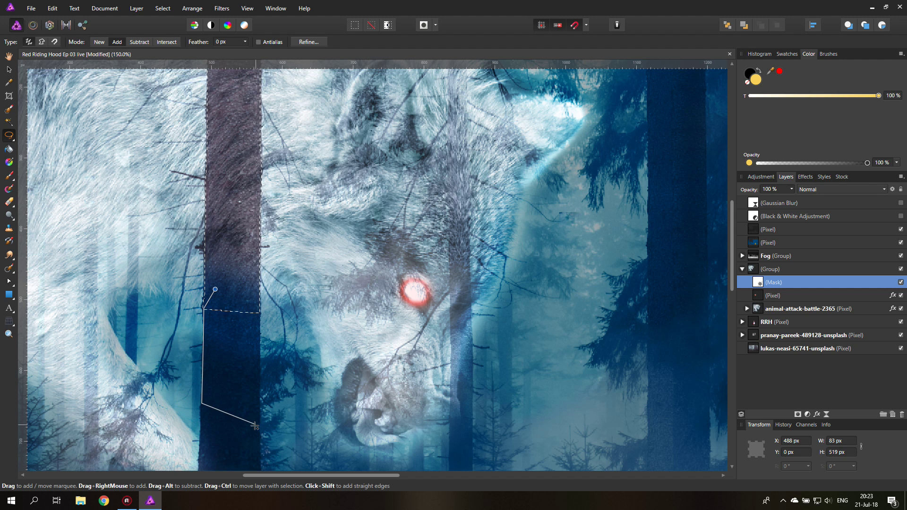
left_click(259, 426)
left_click(216, 289)
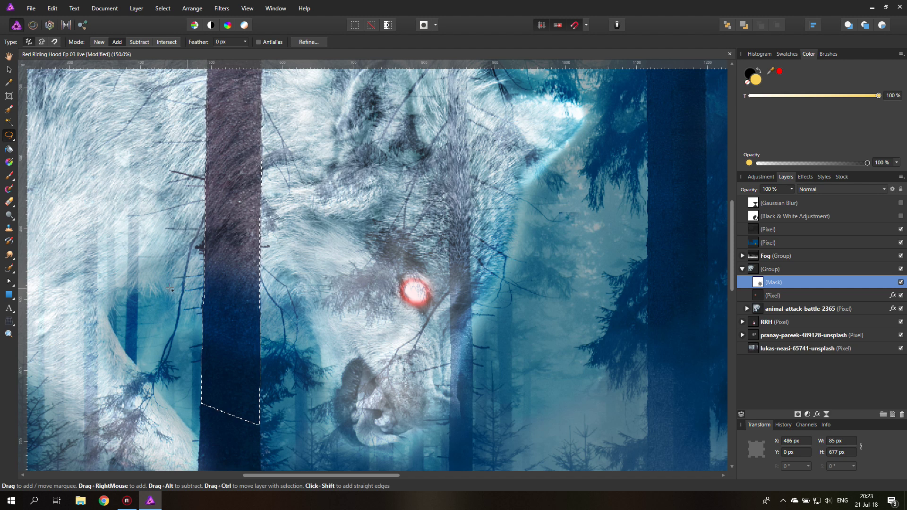
Step: Add the narrow trunk behind the wolf's back to the selection, from beside its shoulder down below the fur
mouse_move(100, 287)
left_mouse_down()
mouse_move(379, 284)
mouse_move(494, 269)
left_mouse_up()
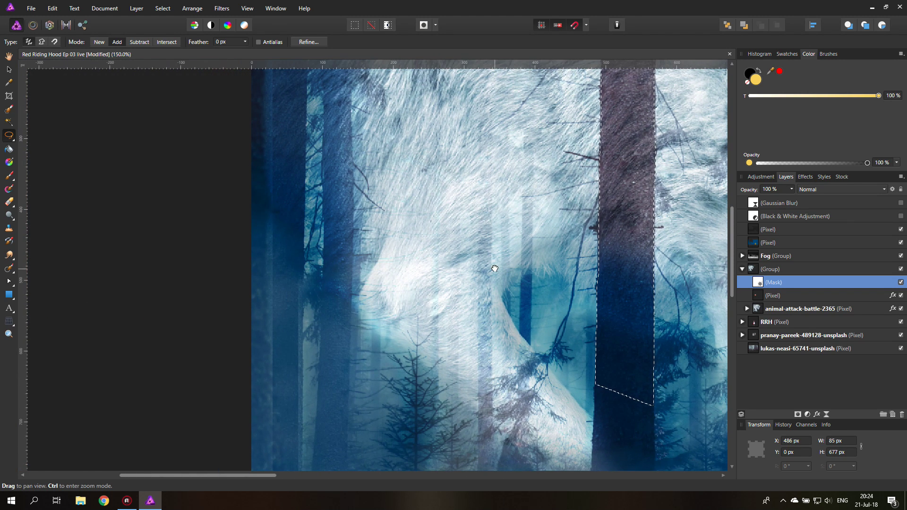
left_click(318, 396)
left_click(348, 400)
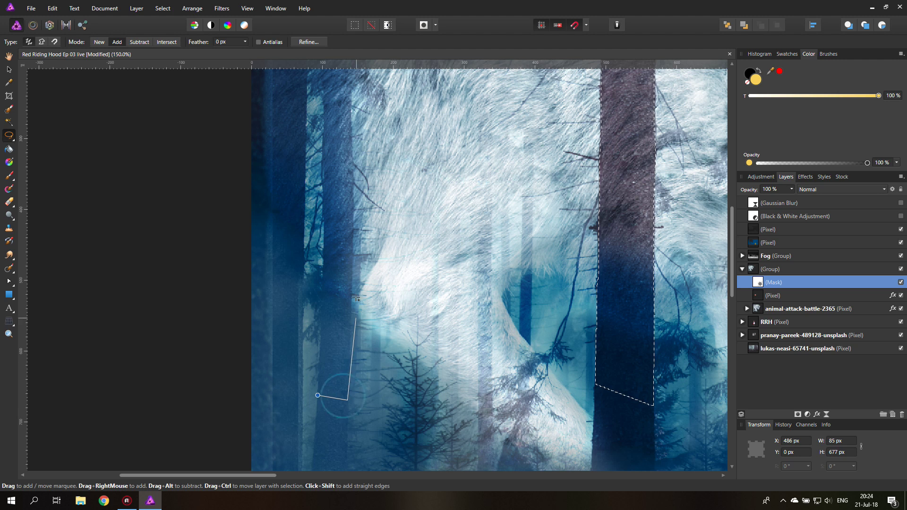
left_click(351, 299)
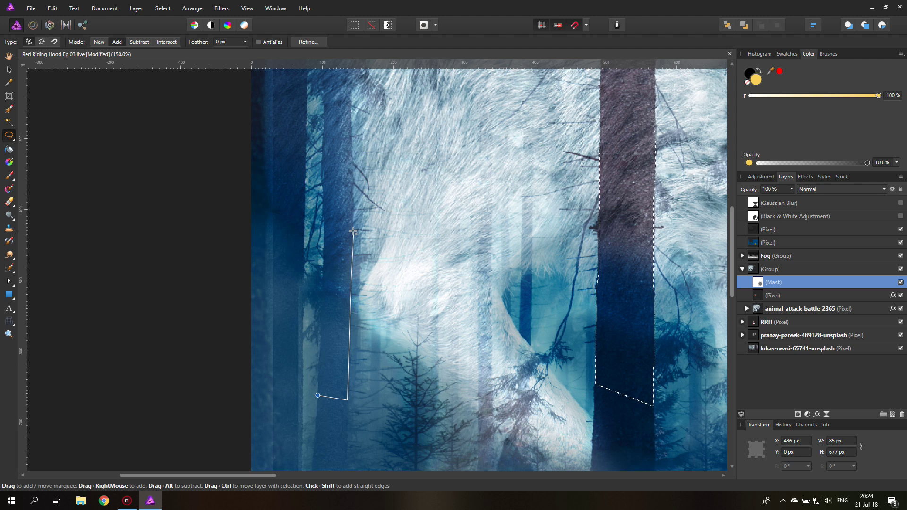
left_click(351, 107)
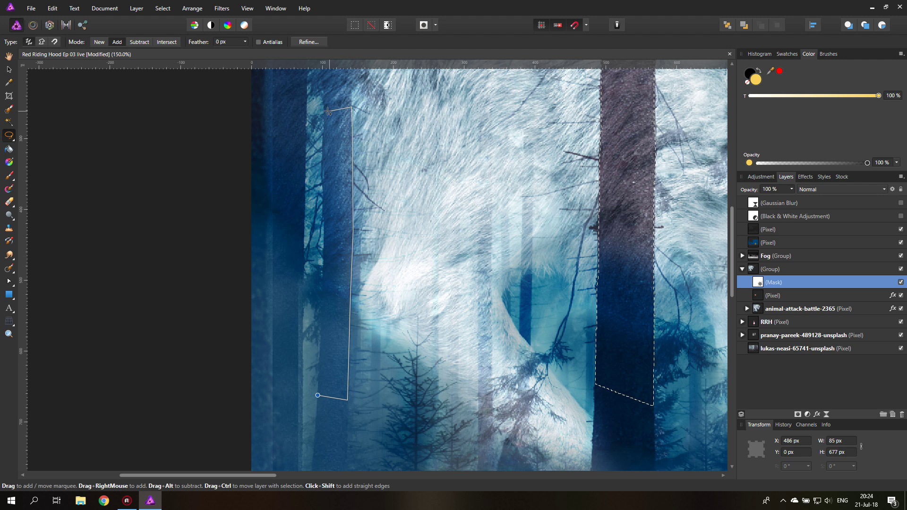
left_click(322, 148)
left_click(324, 182)
left_click(325, 308)
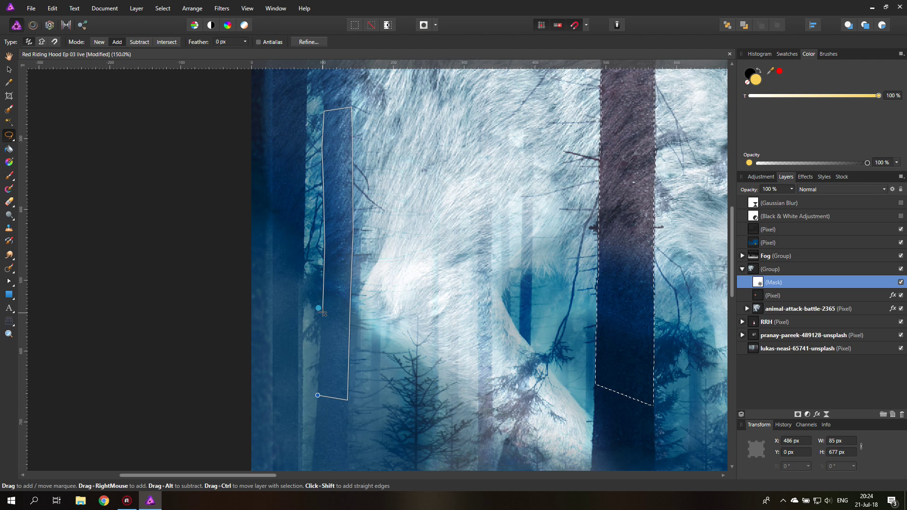
left_click(316, 395)
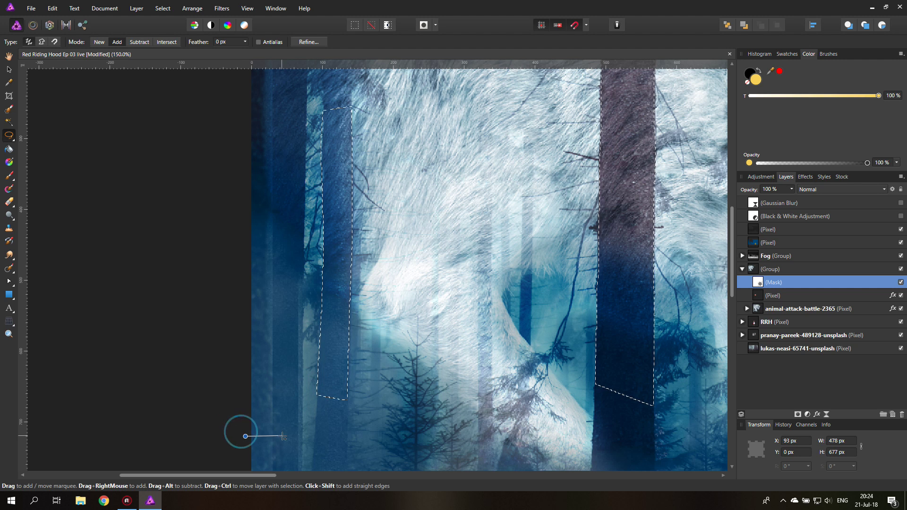
Step: Add the lower part of the outermost trunk along the image's left edge to the selection
left_click(245, 436)
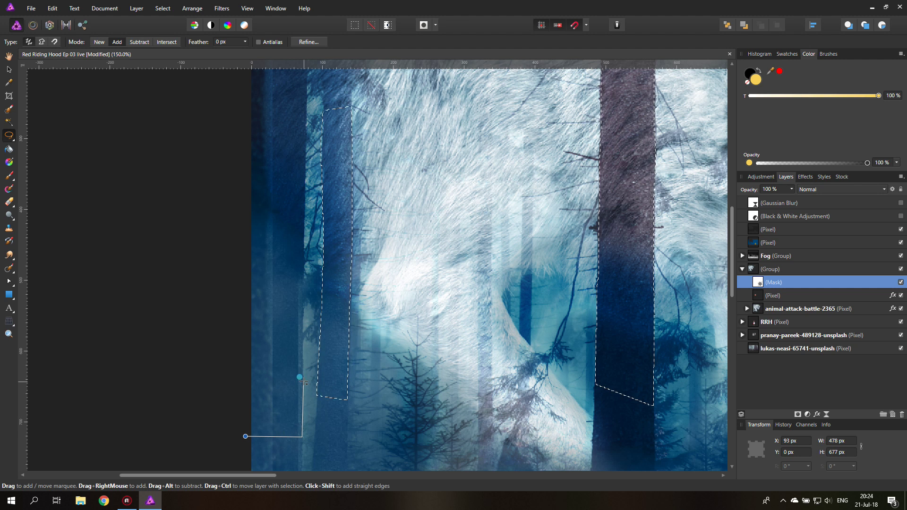
left_click(302, 436)
mouse_move(305, 237)
left_mouse_down()
mouse_move(307, 74)
mouse_move(233, 107)
mouse_move(237, 429)
mouse_move(245, 435)
left_mouse_up()
Step: Extend the narrow trunk's selection up to the top edge of the image
left_click_drag(399, 208, 402, 429)
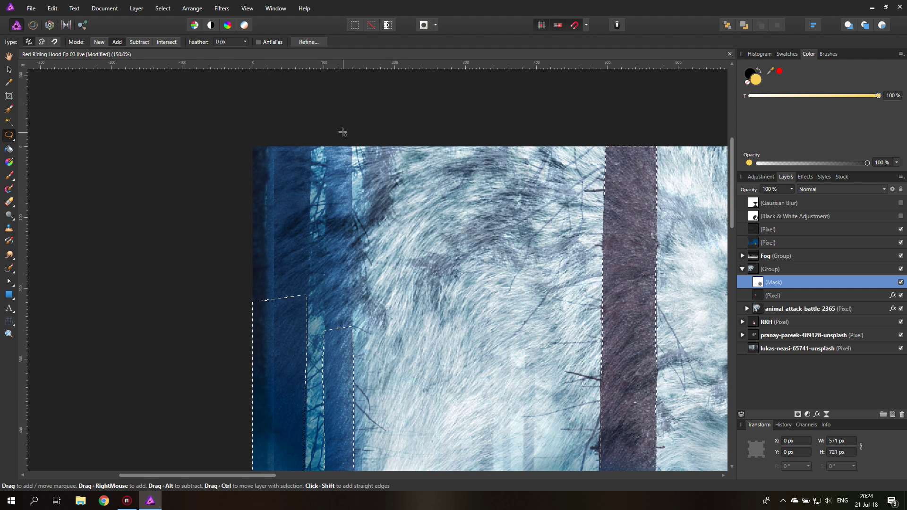
left_click_drag(347, 132, 353, 150)
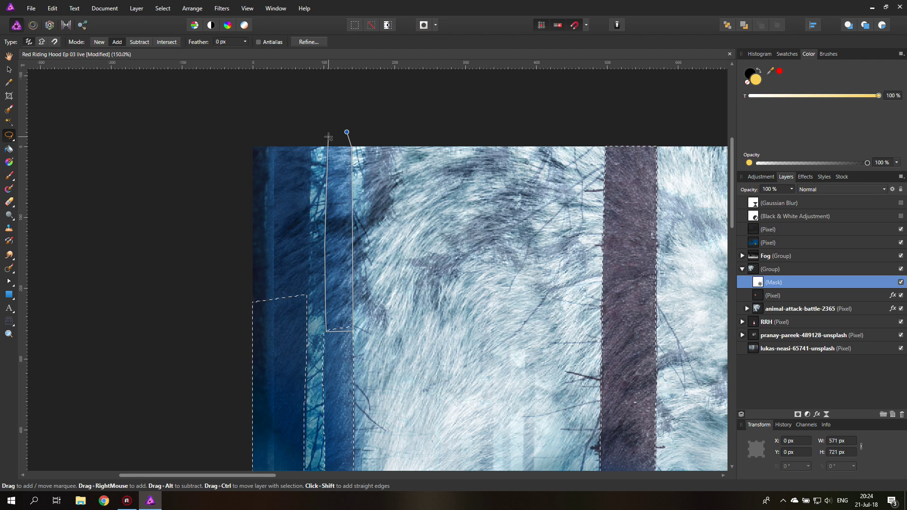
left_click_drag(346, 132, 344, 126)
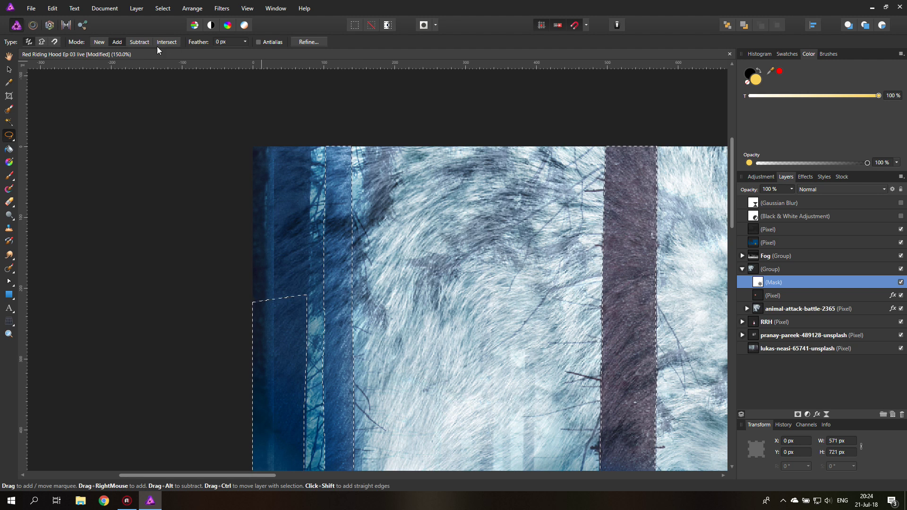
Step: Extend the outermost trunk's selection up to the top edge of the image
left_click(101, 43)
left_click(242, 137)
left_click(310, 135)
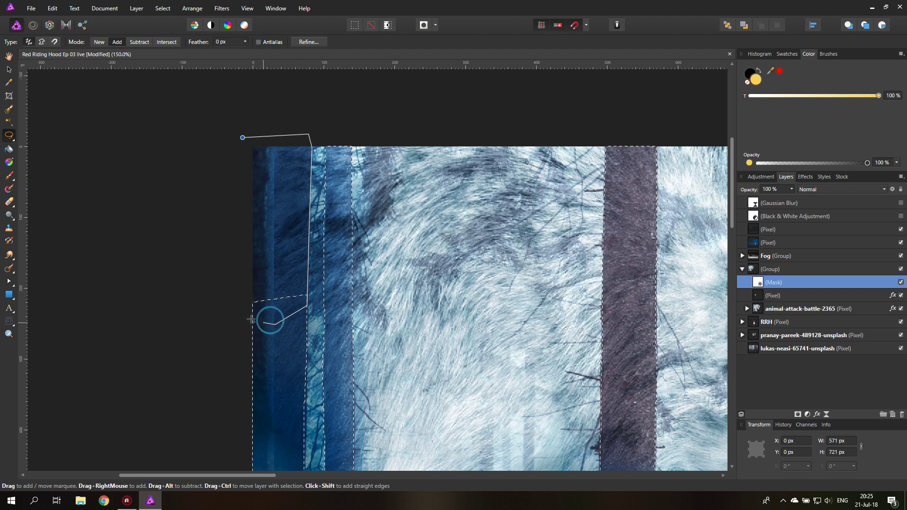
left_click(230, 213)
left_click(242, 137)
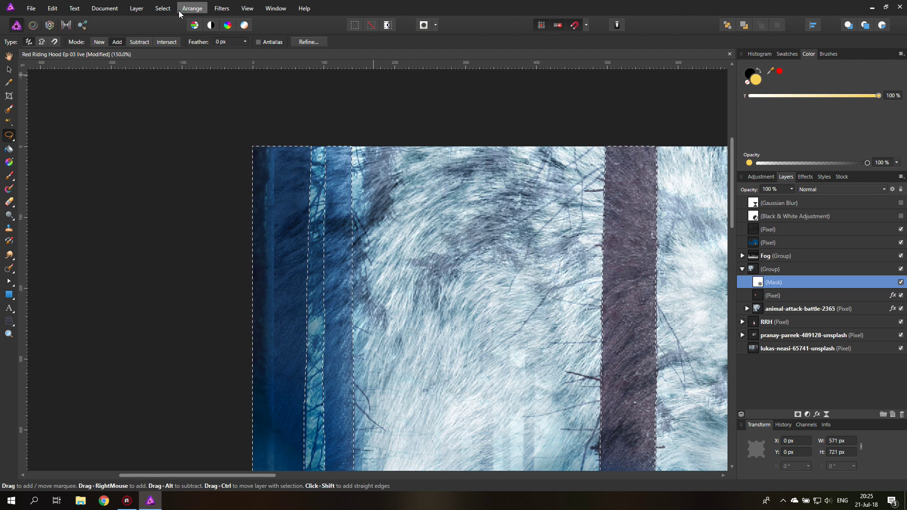
Step: Feather the combined trunk selection with a radius of 1 px and fit the whole image in view
left_click(162, 8)
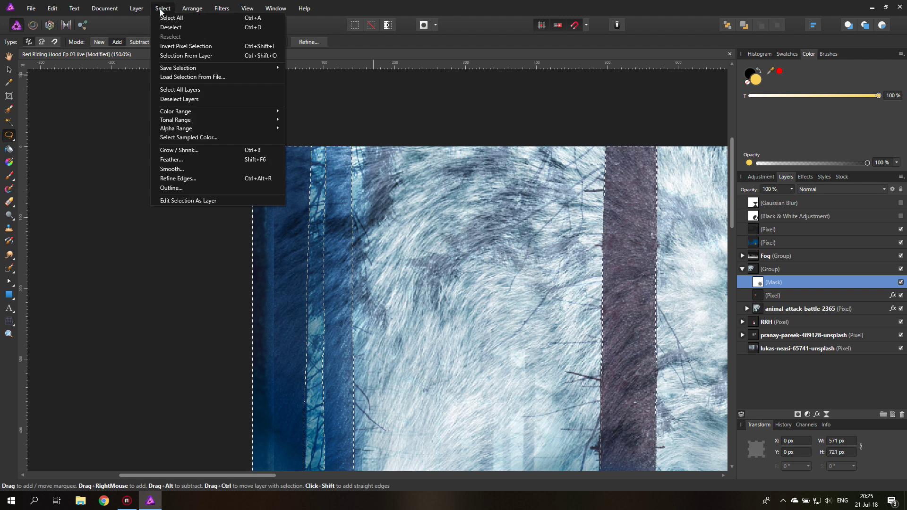
left_click(171, 160)
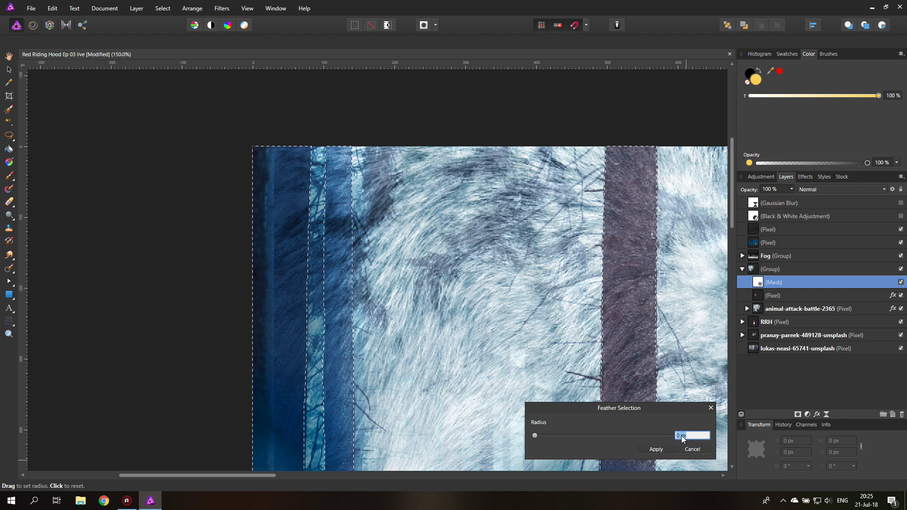
type("1")
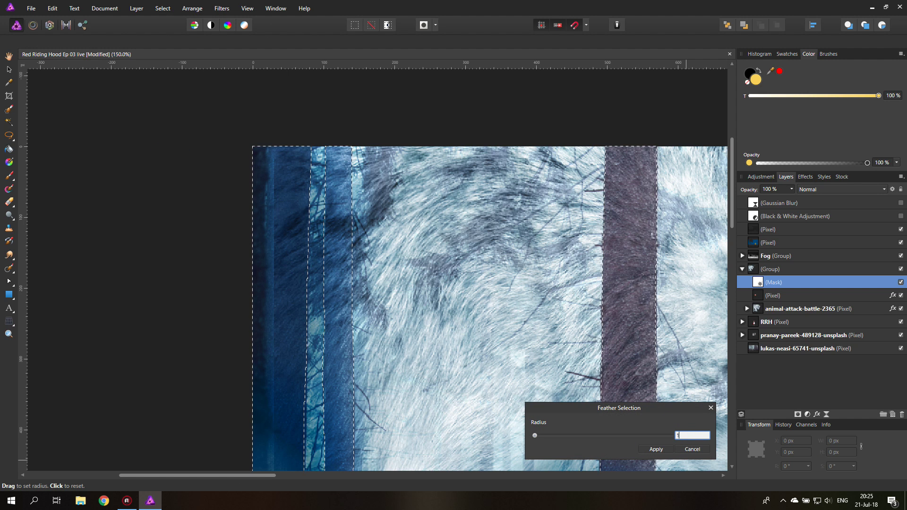
left_click(656, 450)
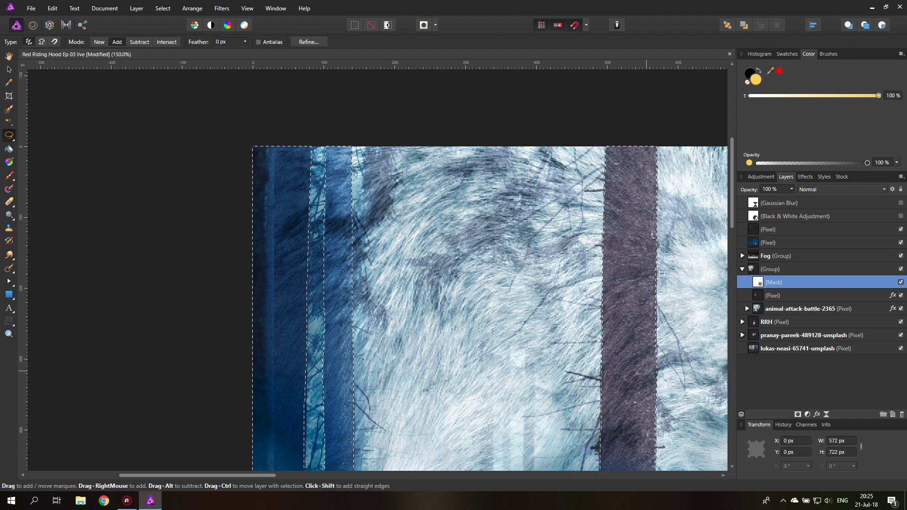
key("ctrl+0")
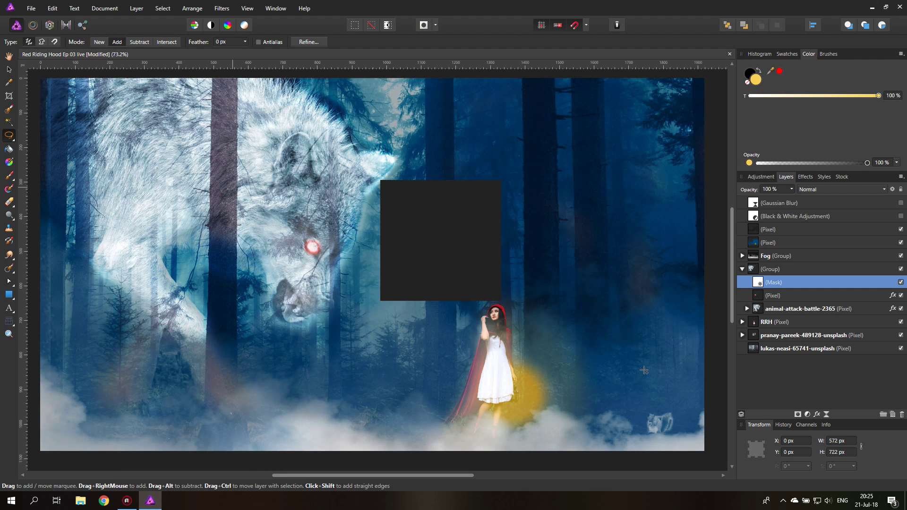
Step: Paint the selected trunks black on the wolf group's mask with a 322 px brush at 26% hardness
left_click(9, 177)
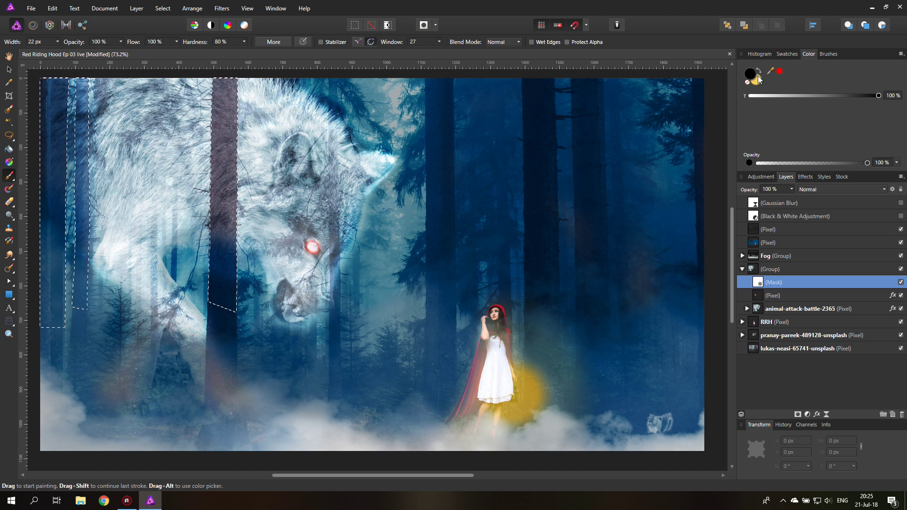
left_click(57, 42)
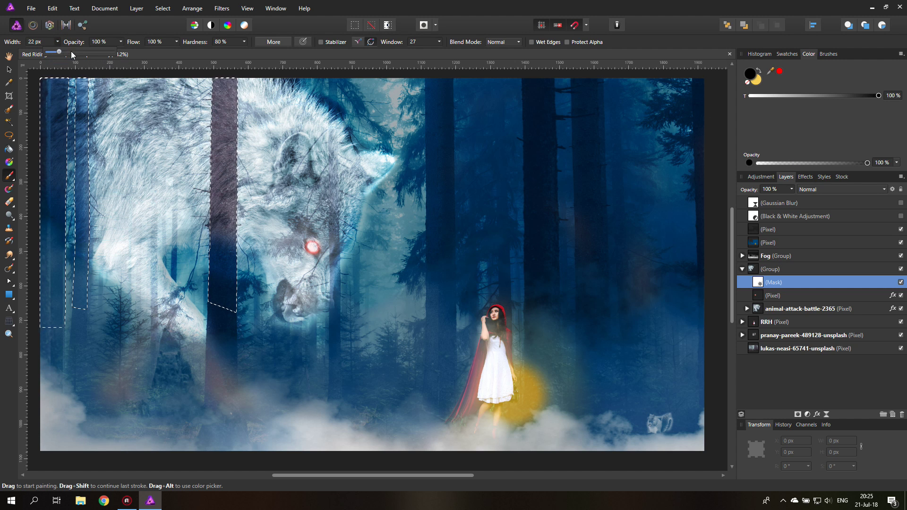
left_click(244, 42)
left_click_drag(248, 52, 211, 53)
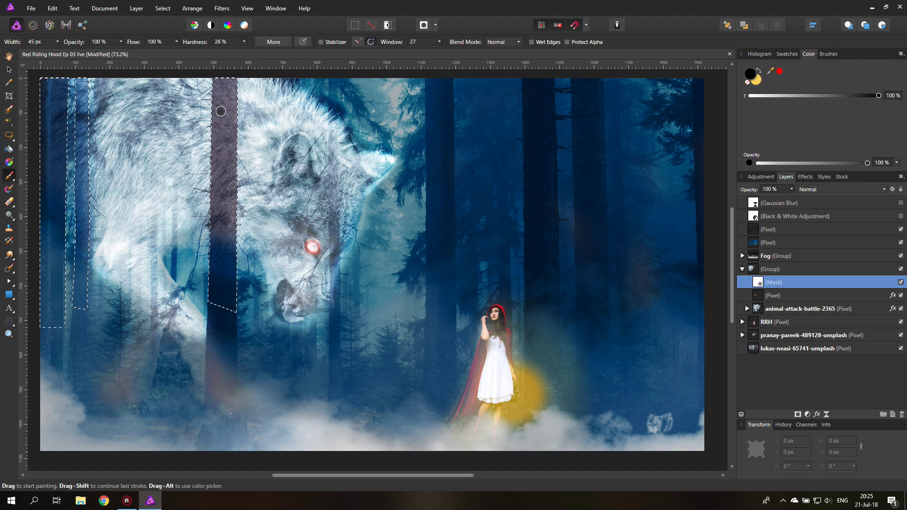
left_click(57, 42)
left_click_drag(58, 51, 80, 51)
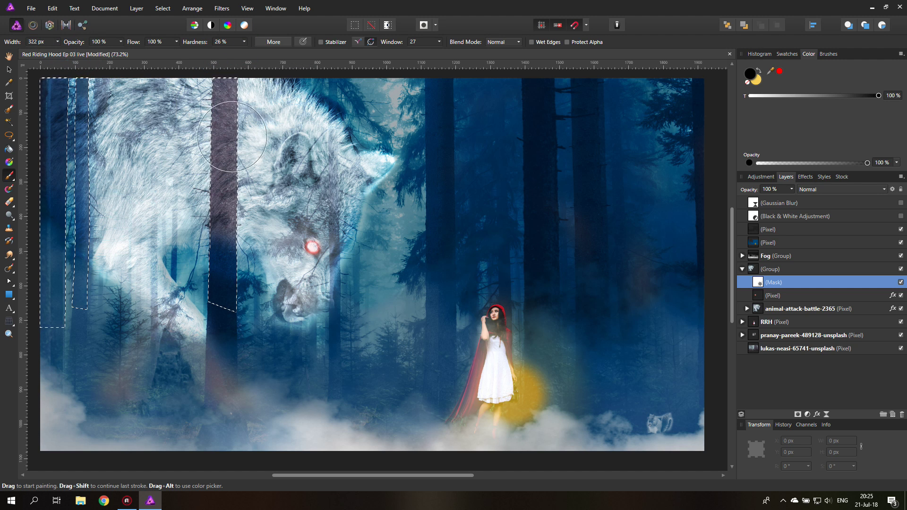
mouse_move(235, 83)
left_mouse_down()
mouse_move(210, 279)
mouse_move(238, 121)
mouse_move(239, 263)
left_mouse_up()
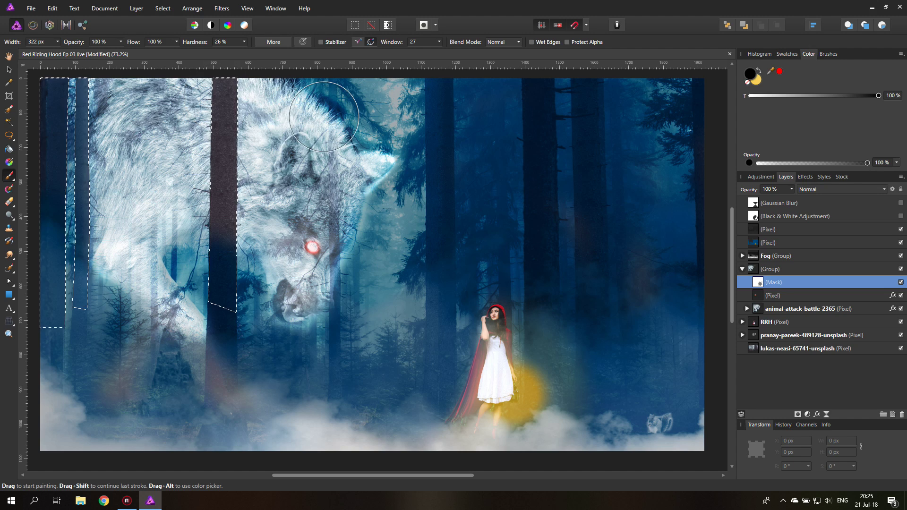
Step: Deselect the trunks and check the masked edges of the trunk in front of the wolf at 200% zoom
key("ctrl+d")
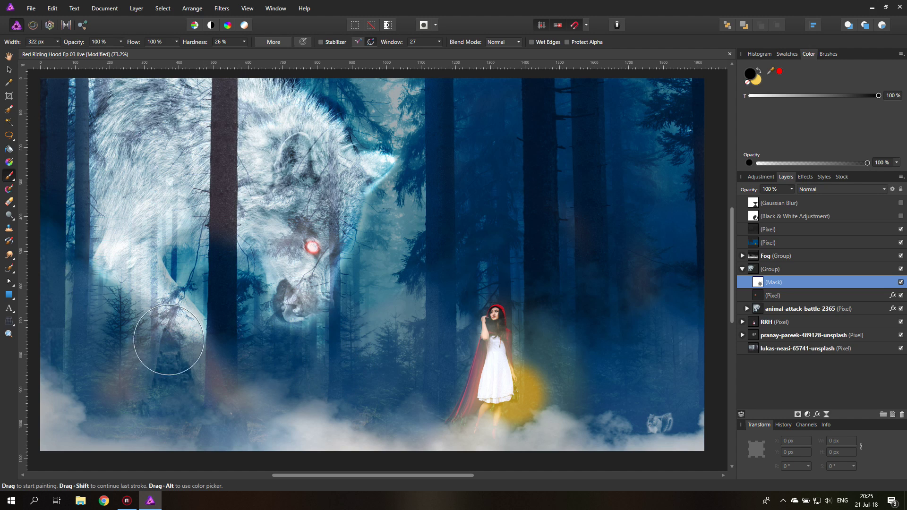
left_click(8, 334)
left_click(221, 83)
left_click(221, 84)
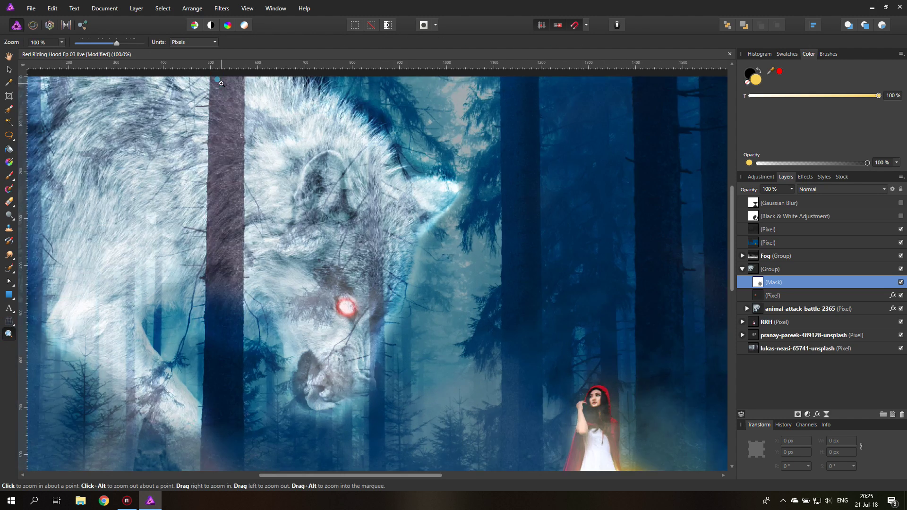
left_click(221, 83)
left_click(221, 83)
left_click_drag(219, 221, 216, 320)
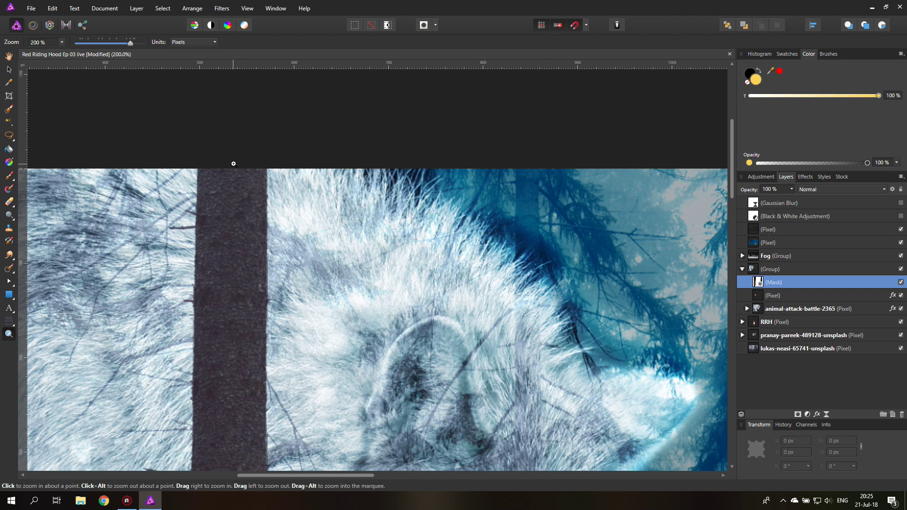
key("ctrl+0")
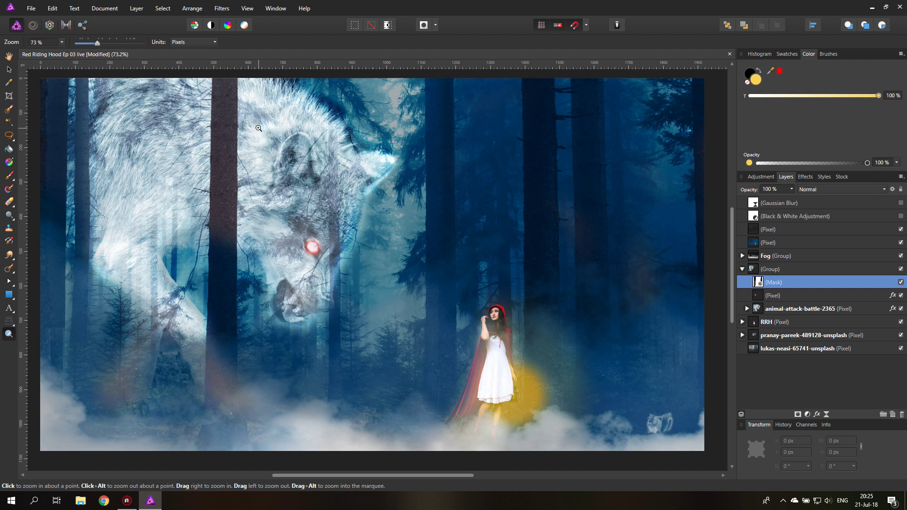
Step: Rename the Overlay pixel layer above the Fog group as Color and the Luminosity pixel layer above it as Lumi
left_click(750, 242)
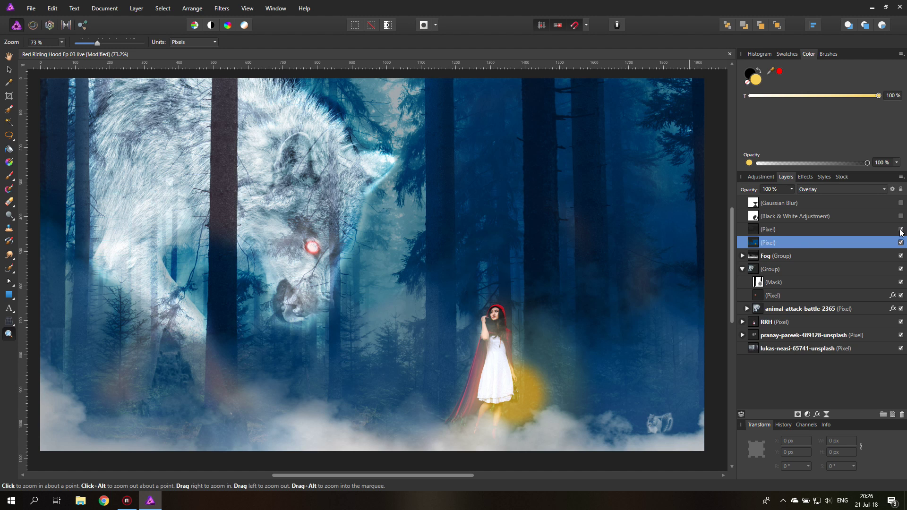
double_click(773, 244)
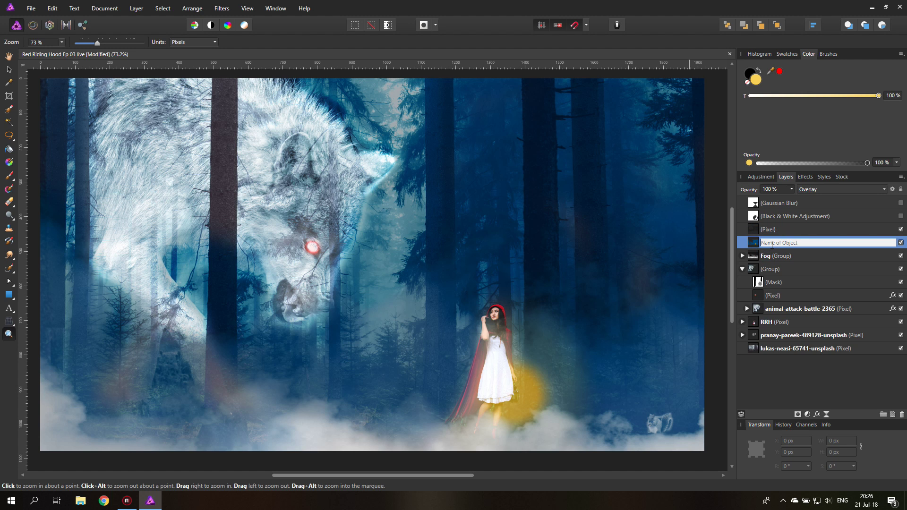
type("Color")
key("Return")
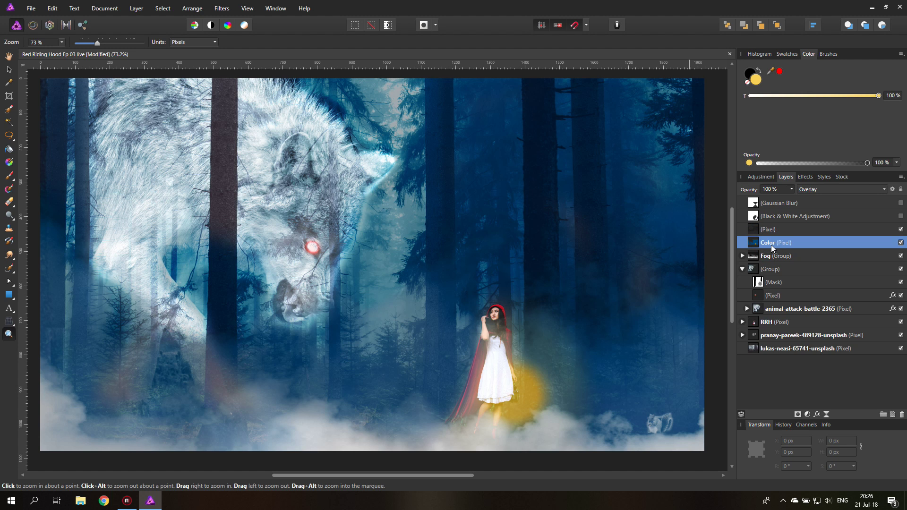
double_click(769, 229)
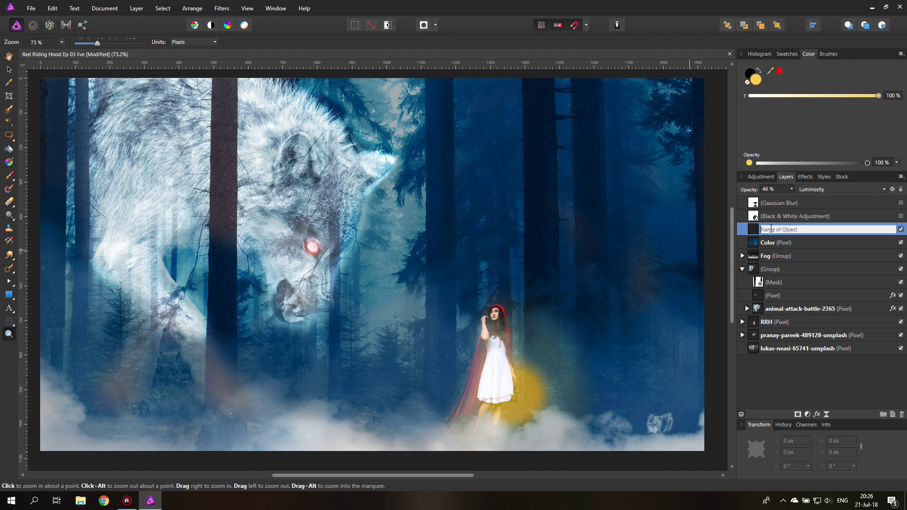
type("Lumi")
key("Return")
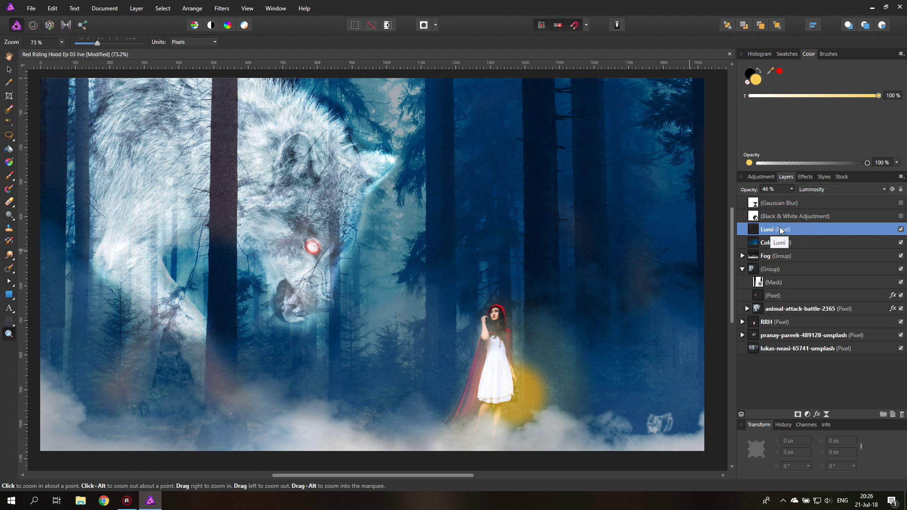
Step: Hide the Lumi layer and toggle the Color layer off and on to compare its effect
left_click(901, 229)
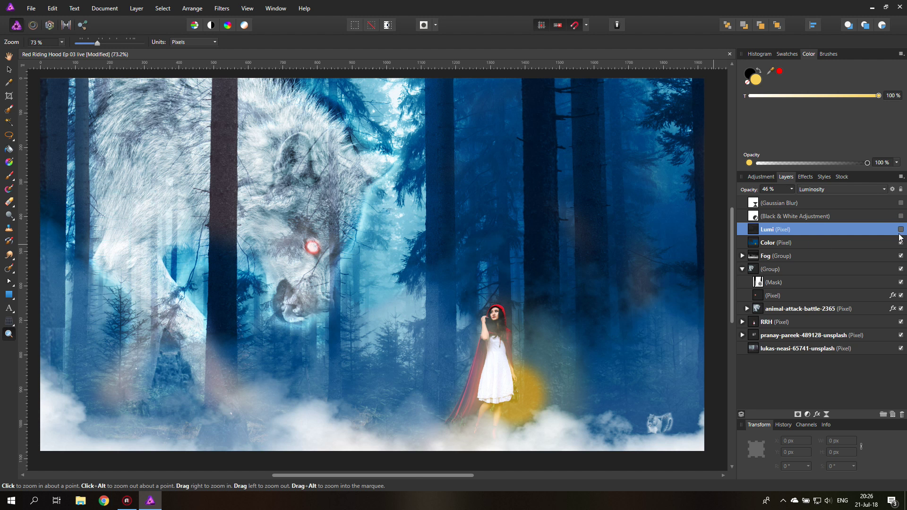
left_click(901, 243)
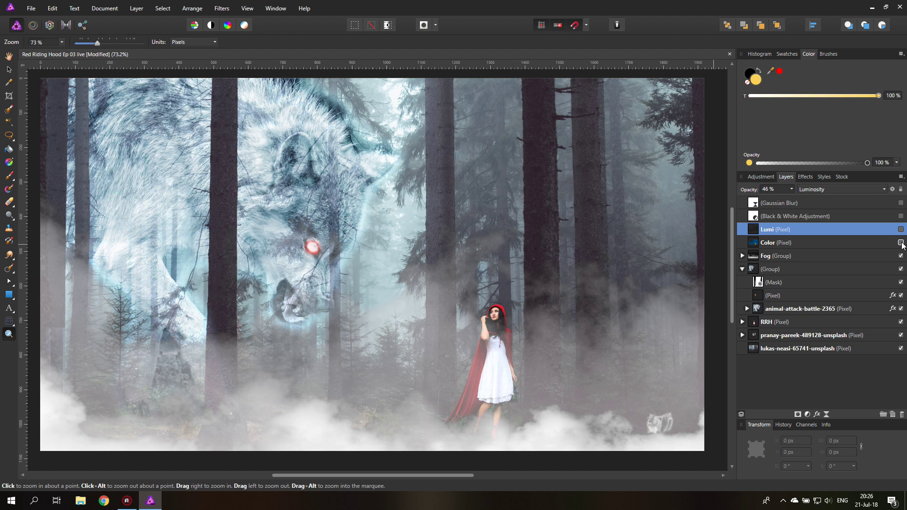
left_click(901, 243)
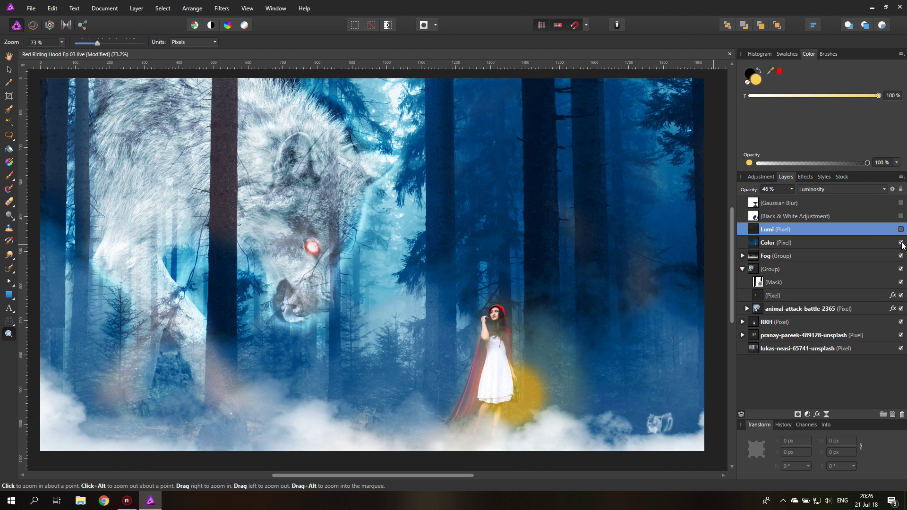
Step: Set the Color layer's blend mode to Normal and sample its blue as the paint brush colour
left_click(754, 243)
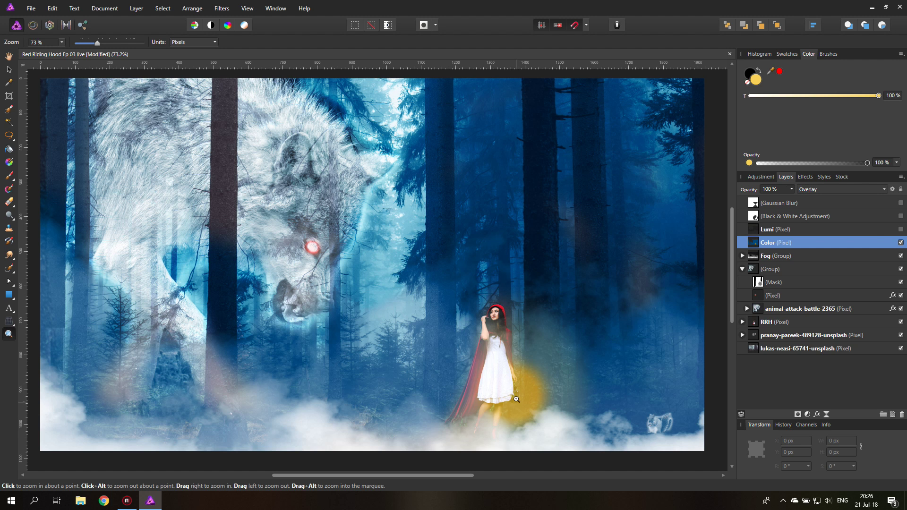
left_click(826, 190)
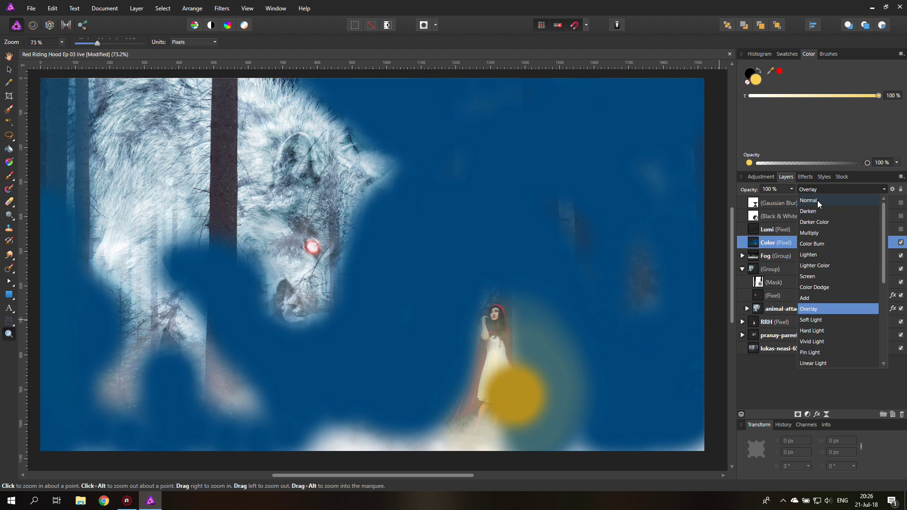
left_click(819, 202)
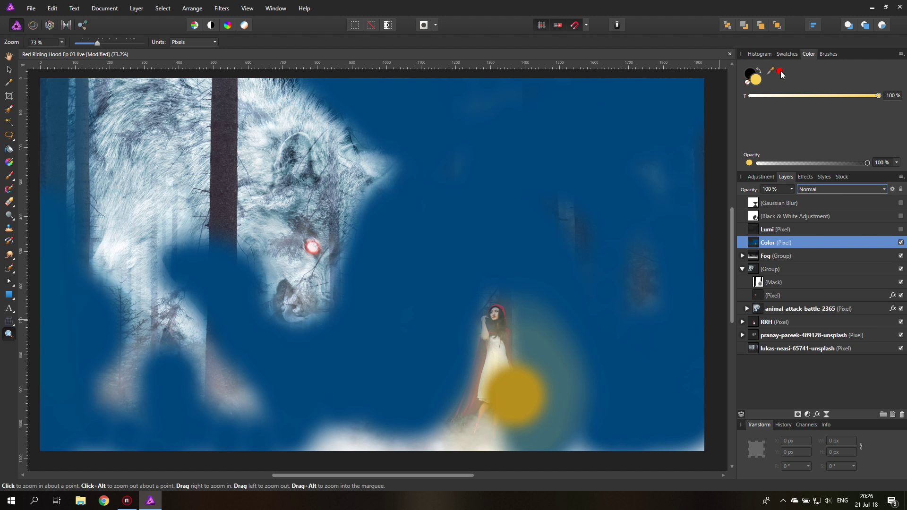
left_click_drag(780, 72, 428, 287)
left_click(9, 175)
left_click(780, 73)
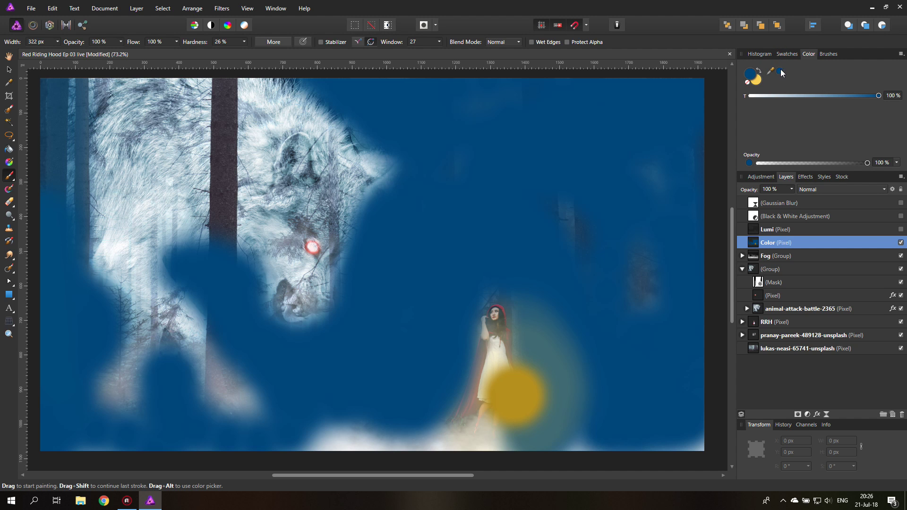
Step: Paint blue over the yellow glow, the girl and the uncovered forest patches, and return the Color layer's blend mode to Overlay
mouse_move(541, 294)
left_mouse_down()
mouse_move(512, 301)
mouse_move(544, 291)
mouse_move(571, 386)
left_mouse_up()
key("ctrl+z")
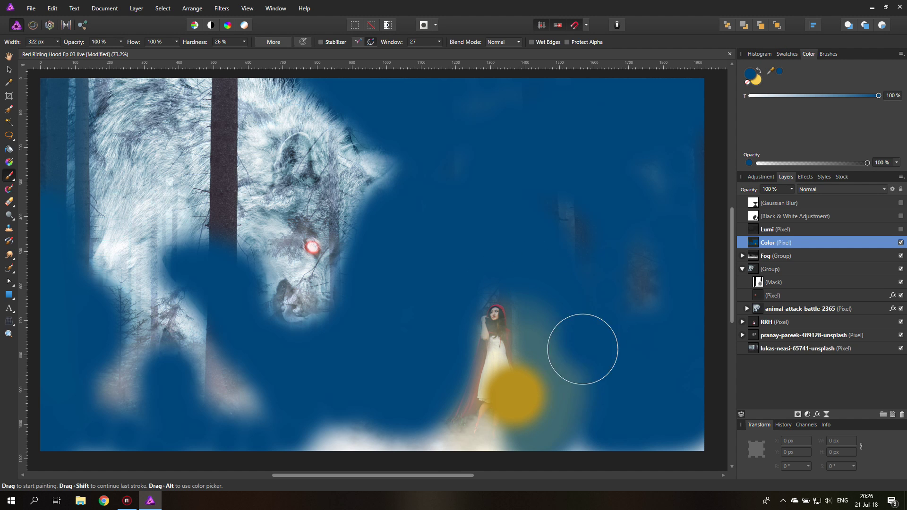
mouse_move(487, 435)
left_mouse_down()
mouse_move(535, 402)
mouse_move(520, 408)
mouse_move(541, 325)
mouse_move(498, 314)
mouse_move(497, 386)
mouse_move(581, 400)
mouse_move(580, 448)
mouse_move(537, 443)
mouse_move(482, 314)
mouse_move(462, 444)
mouse_move(518, 440)
mouse_move(507, 439)
mouse_move(507, 412)
mouse_move(574, 130)
mouse_move(634, 209)
mouse_move(673, 179)
mouse_move(704, 135)
left_mouse_up()
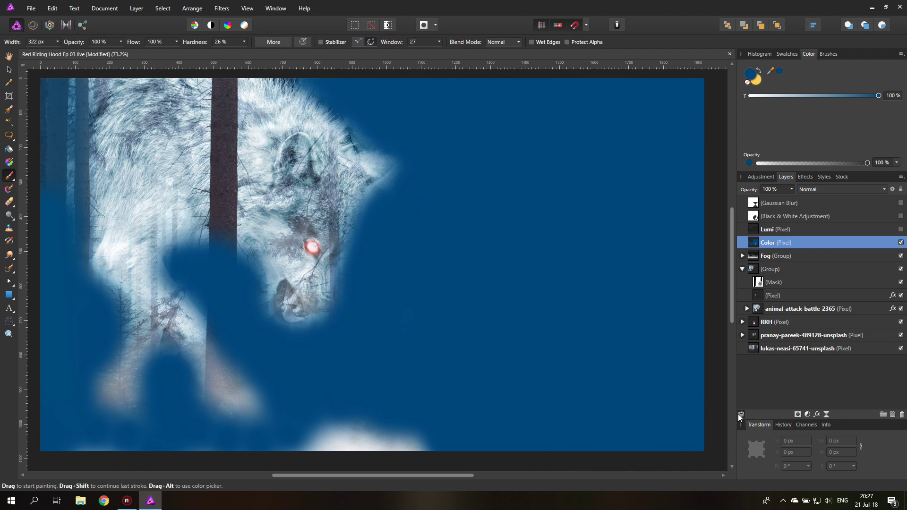
left_click(823, 191)
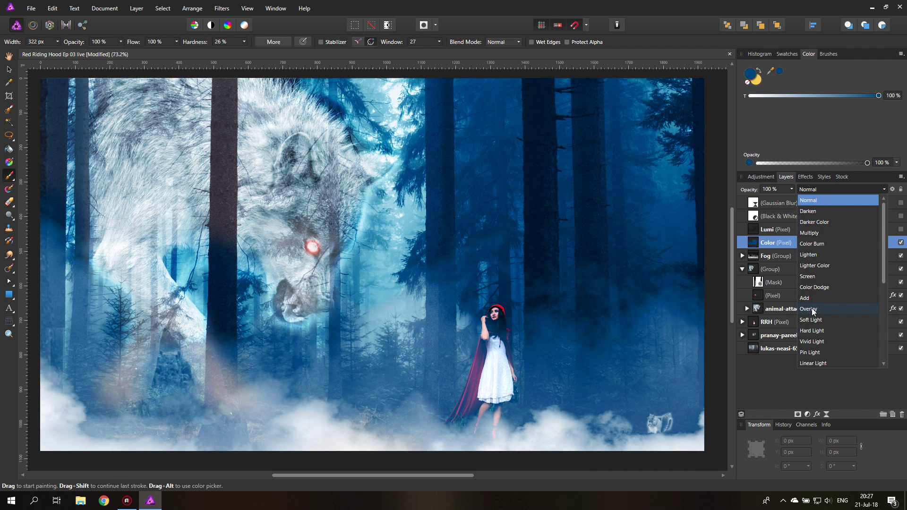
left_click(814, 310)
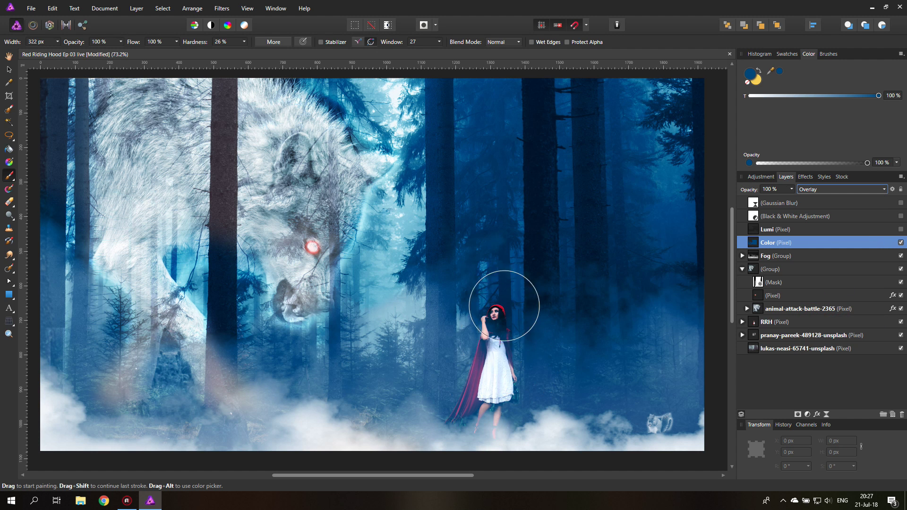
Step: Try erasing the blue tint around the girl's face on the Color layer with a 39 px eraser at 38% opacity
left_click(6, 336)
left_click(493, 324)
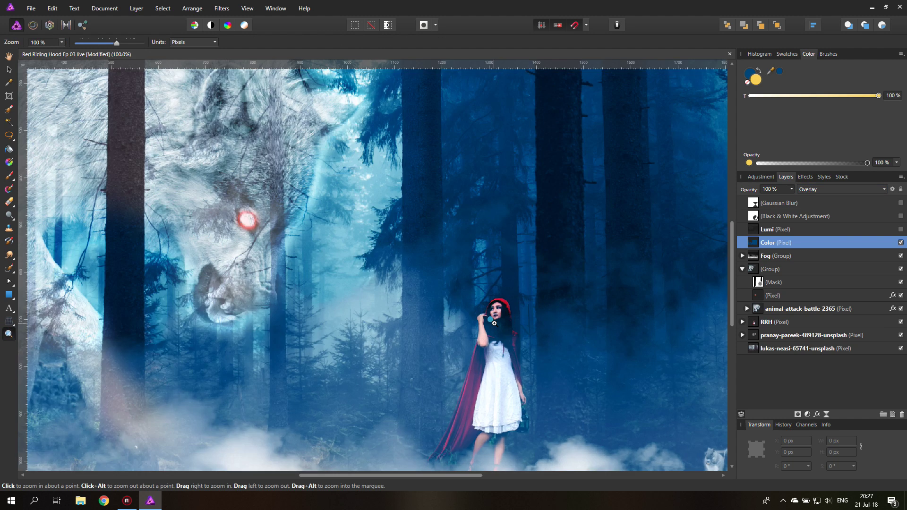
left_click(494, 324)
left_click(493, 325)
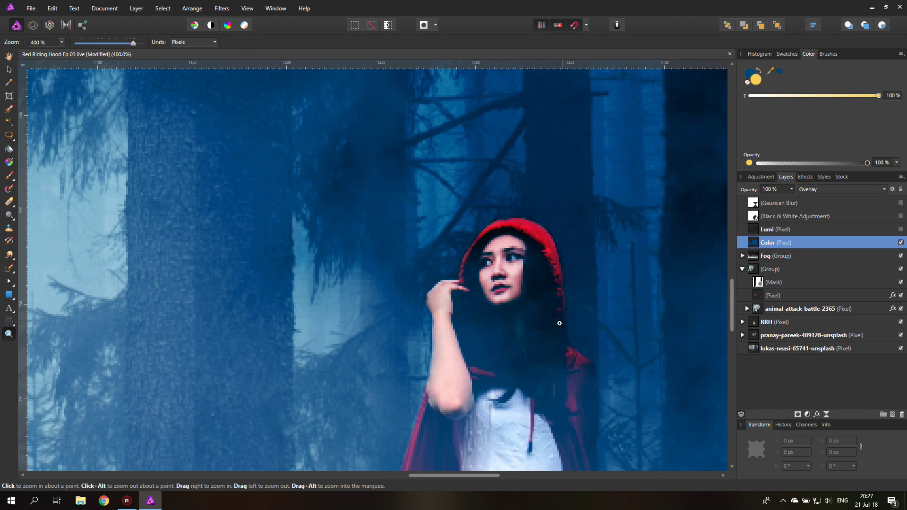
left_click(8, 202)
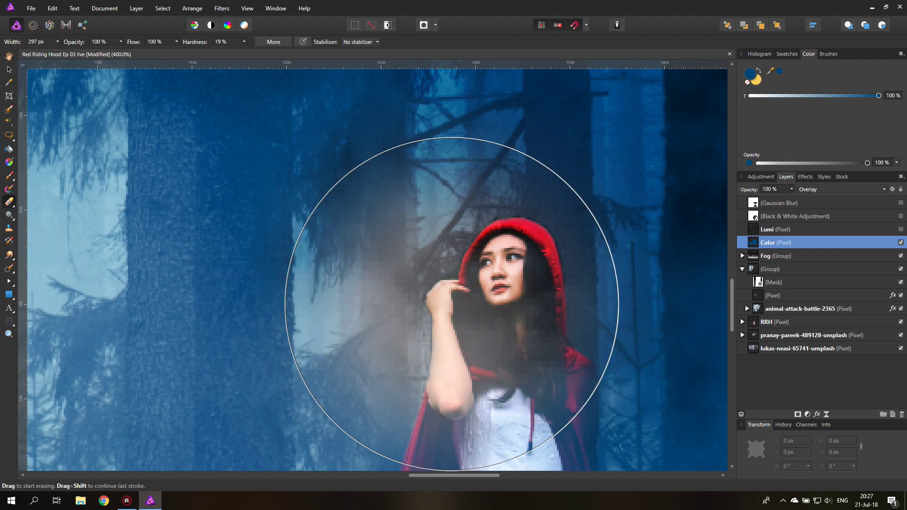
left_click(58, 42)
left_click_drag(60, 51, 36, 52)
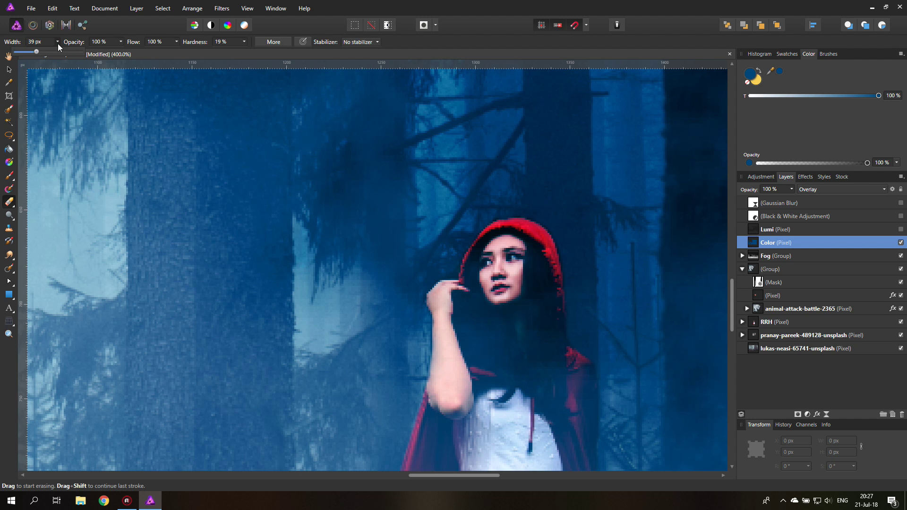
left_click(57, 42)
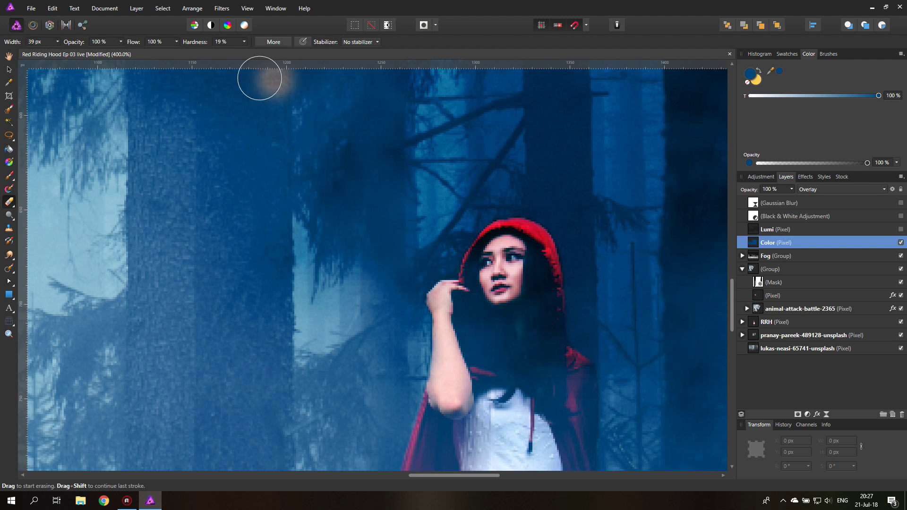
left_click(120, 42)
left_click_drag(118, 51, 80, 52)
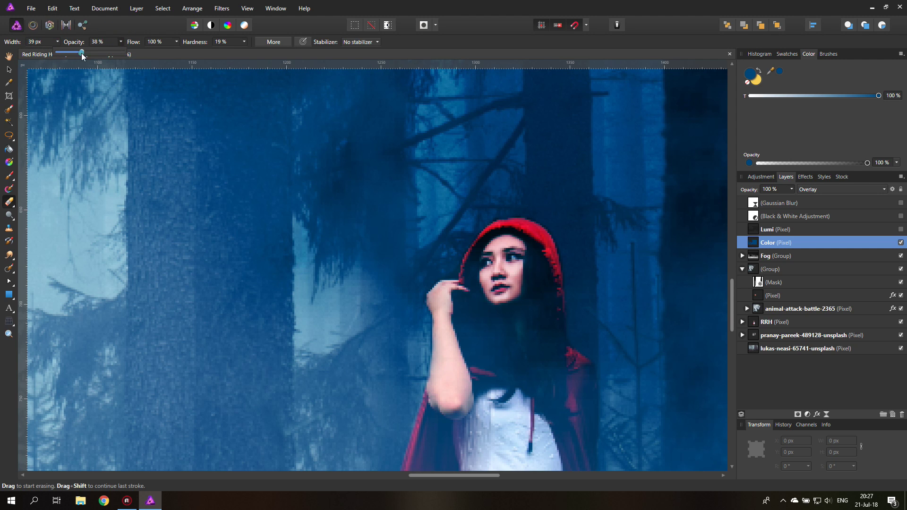
left_click(121, 42)
mouse_move(491, 284)
left_mouse_down()
mouse_move(514, 288)
mouse_move(517, 249)
mouse_move(488, 268)
mouse_move(489, 296)
mouse_move(515, 253)
mouse_move(502, 245)
mouse_move(501, 328)
mouse_move(515, 256)
mouse_move(523, 295)
mouse_move(491, 302)
mouse_move(507, 284)
mouse_move(453, 343)
mouse_move(445, 313)
mouse_move(453, 295)
mouse_move(470, 413)
mouse_move(479, 326)
mouse_move(500, 337)
mouse_move(521, 320)
left_mouse_up()
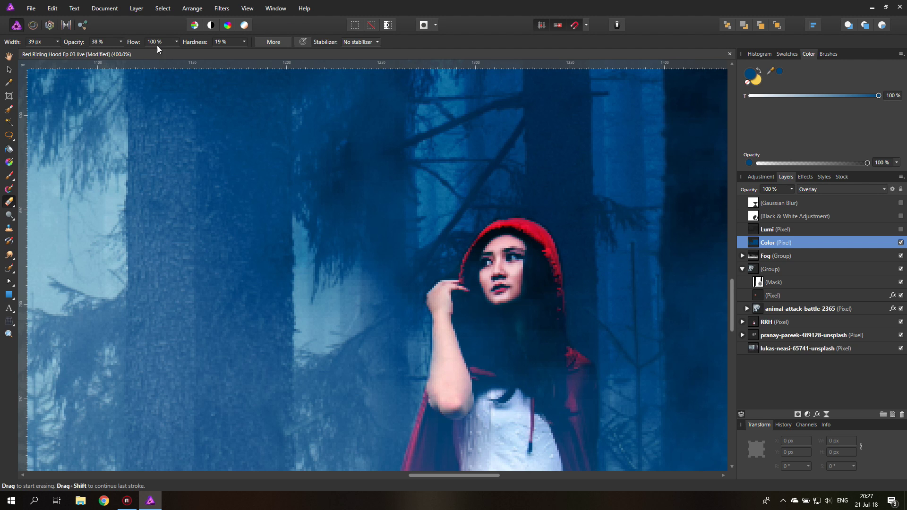
Step: Reduce the eraser width to 10 px and go over the girl from her face down to her dress, lantern and legs
left_click(57, 43)
left_click_drag(50, 51, 45, 50)
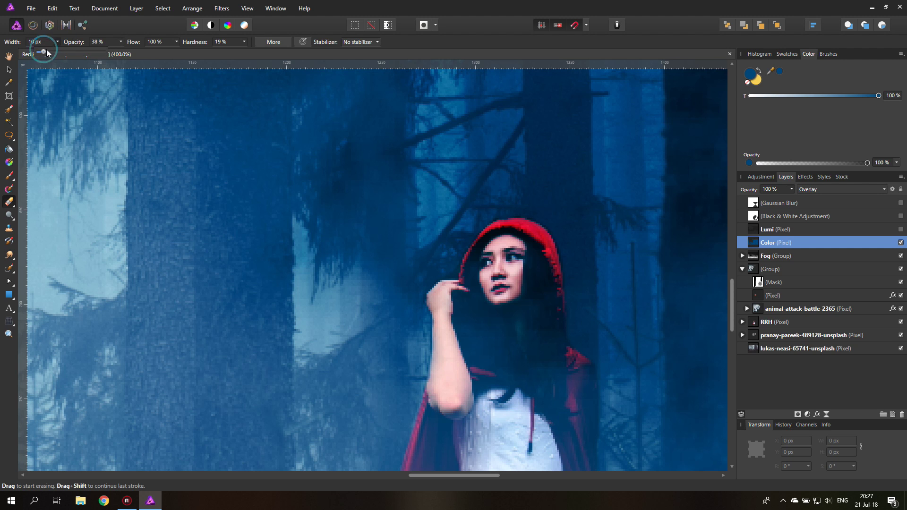
left_click(58, 41)
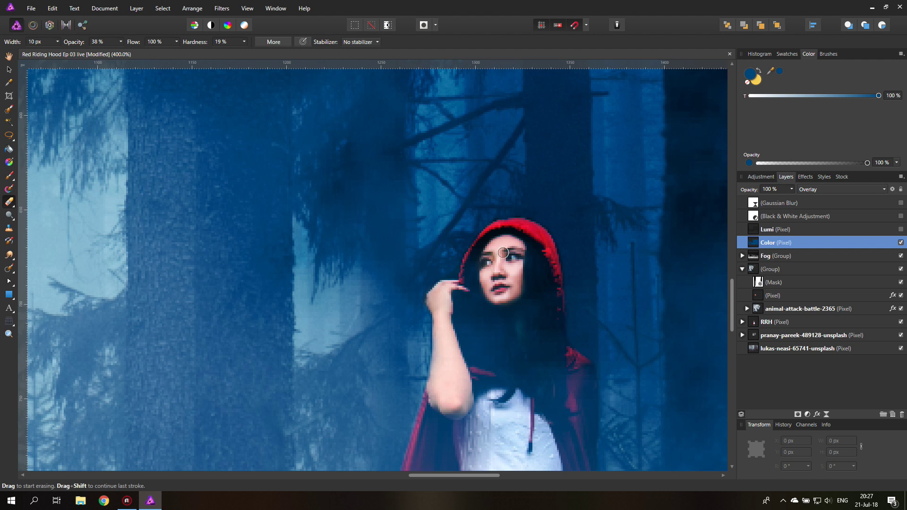
scroll(510, 342, "down", 8)
scroll(510, 351, "down", 1)
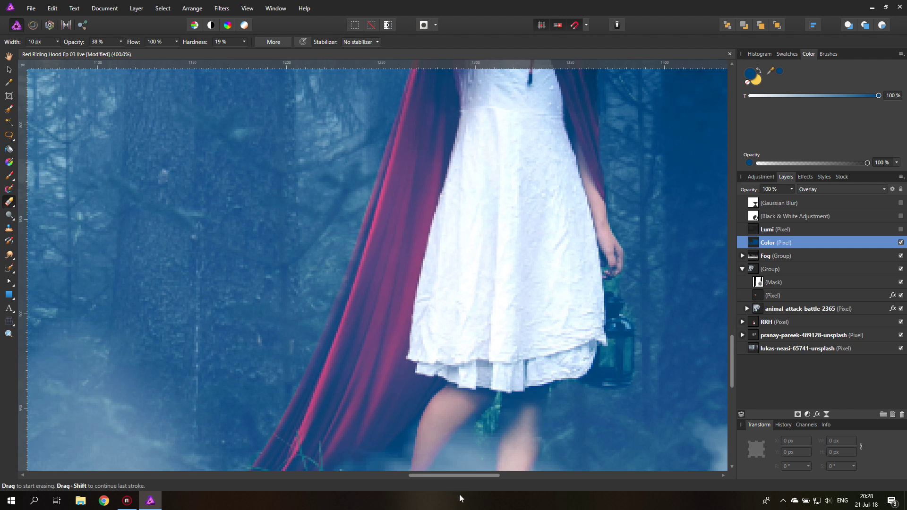
scroll(520, 345, "right", 5)
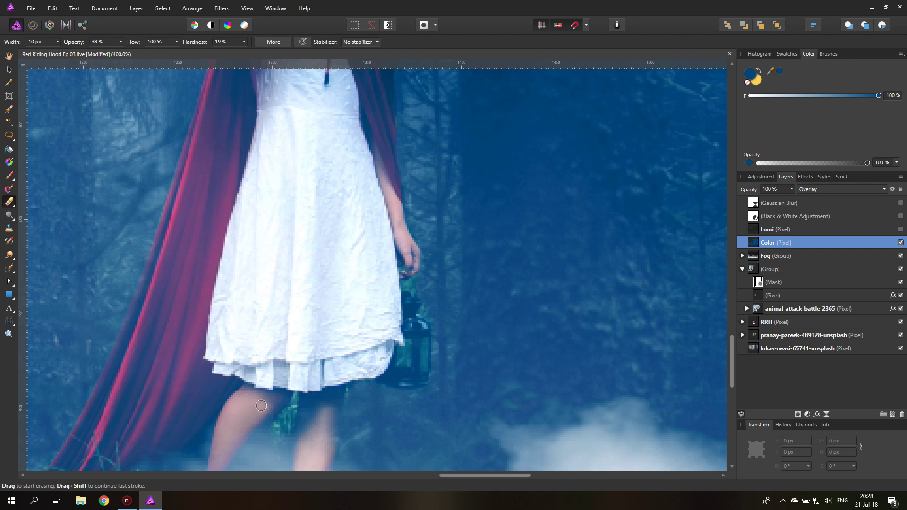
scroll(370, 397, "down", 3)
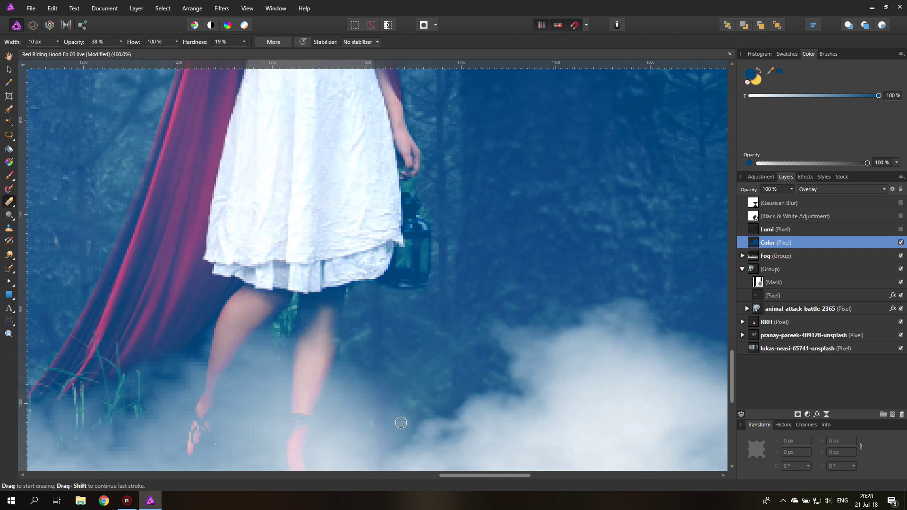
Step: Make the Lumi layer visible again and set its blend mode to Normal
key("ctrl+0")
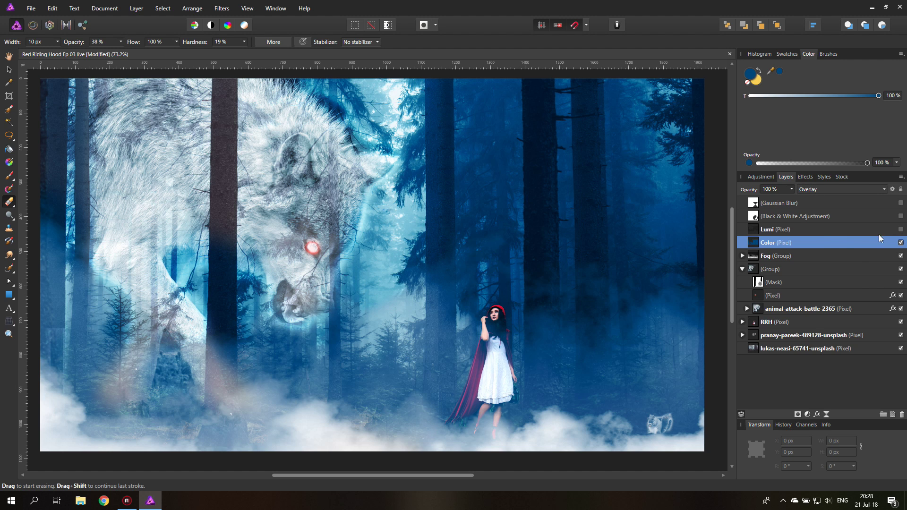
left_click(901, 229)
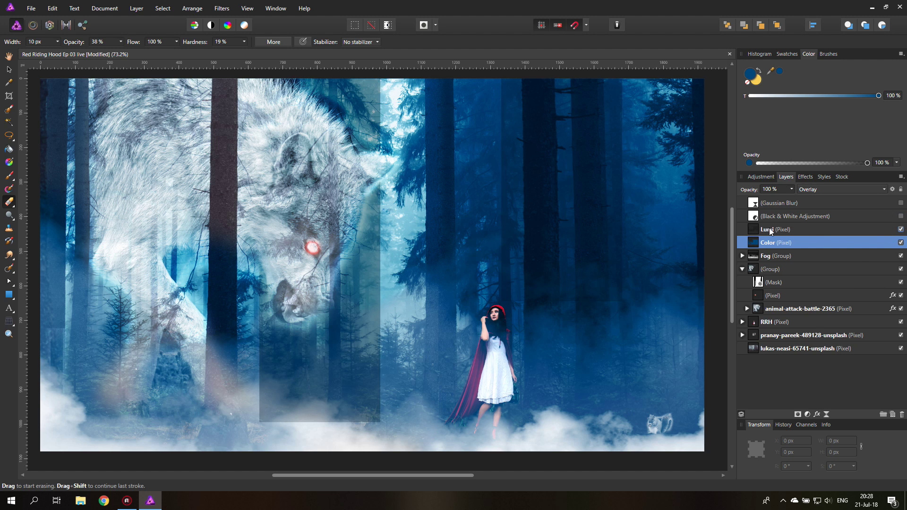
left_click(757, 228)
left_click(823, 189)
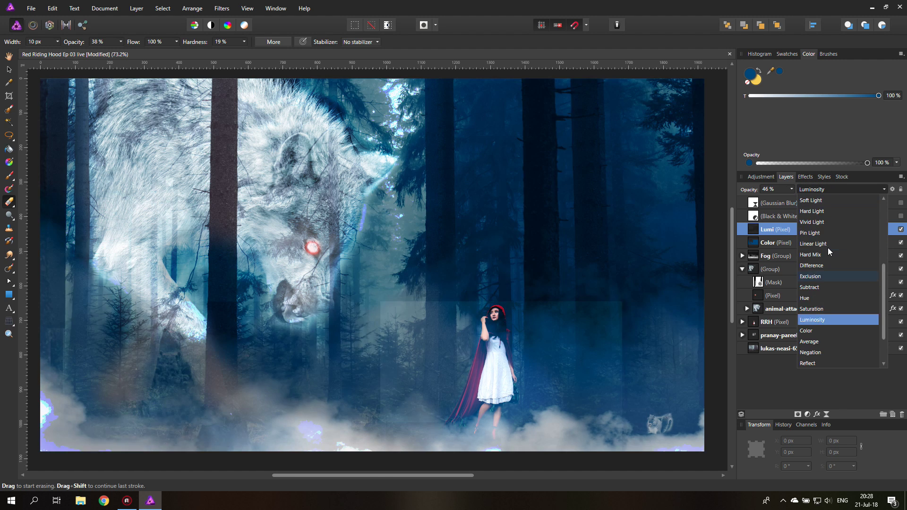
scroll(821, 203, "up", 5)
left_click(817, 202)
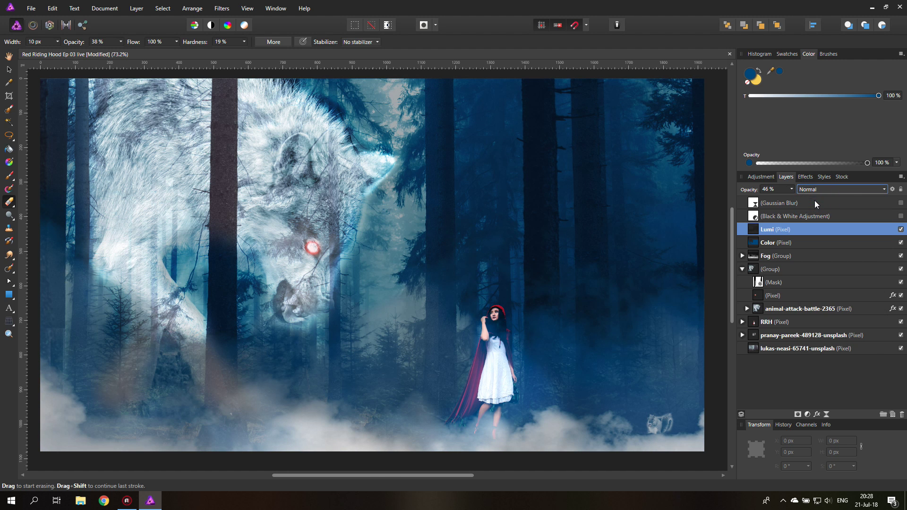
Step: Set the Lumi layer's opacity to 50% and return its blend mode to Luminosity
left_click(791, 189)
left_click_drag(793, 199, 848, 202)
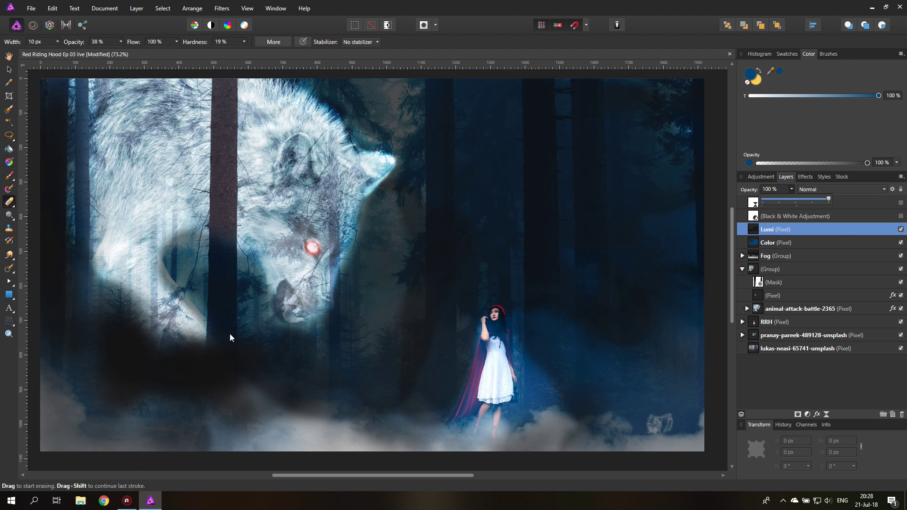
left_click_drag(823, 195, 761, 202)
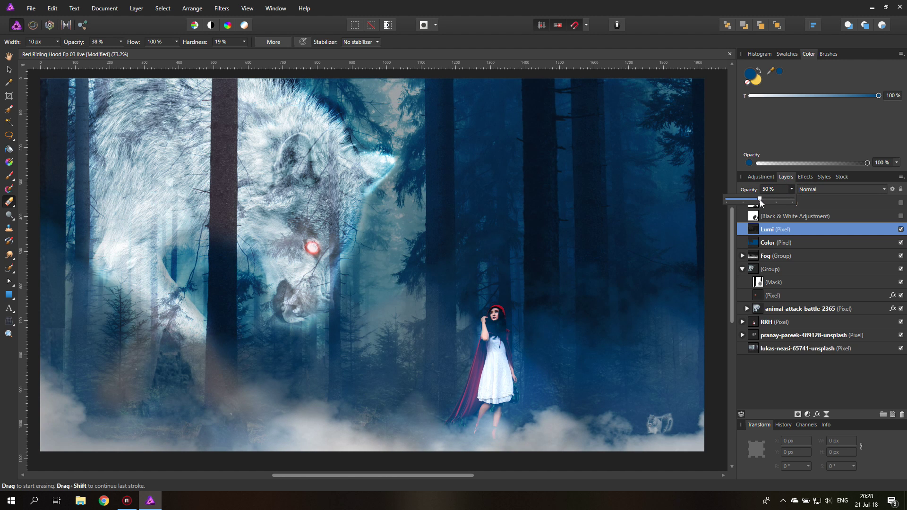
left_click(828, 189)
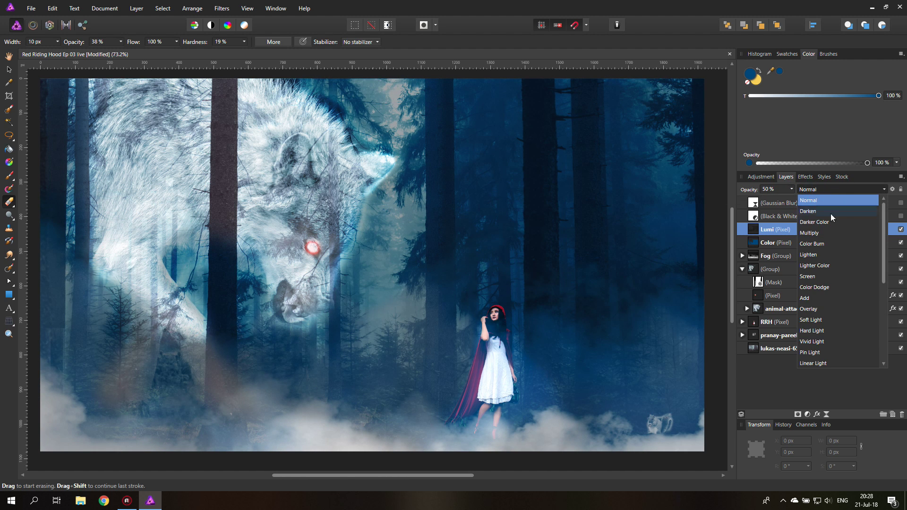
scroll(831, 321, "down", 5)
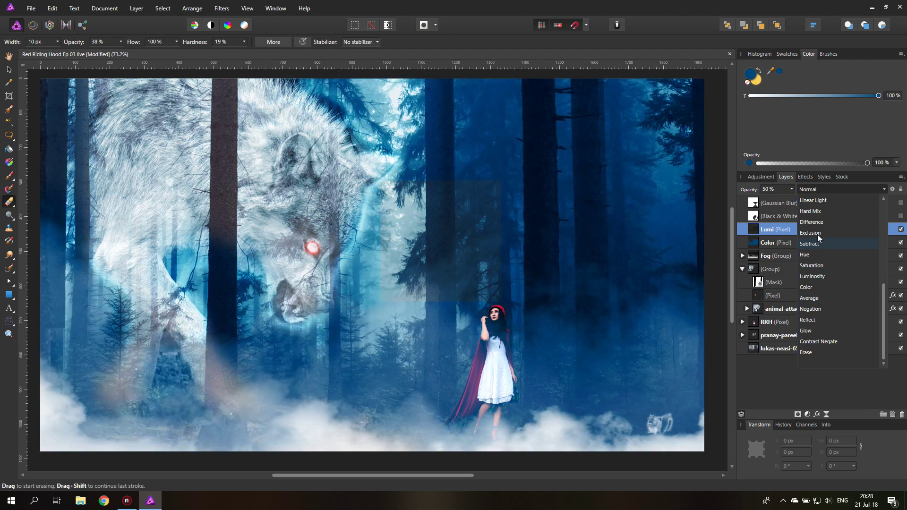
left_click(813, 276)
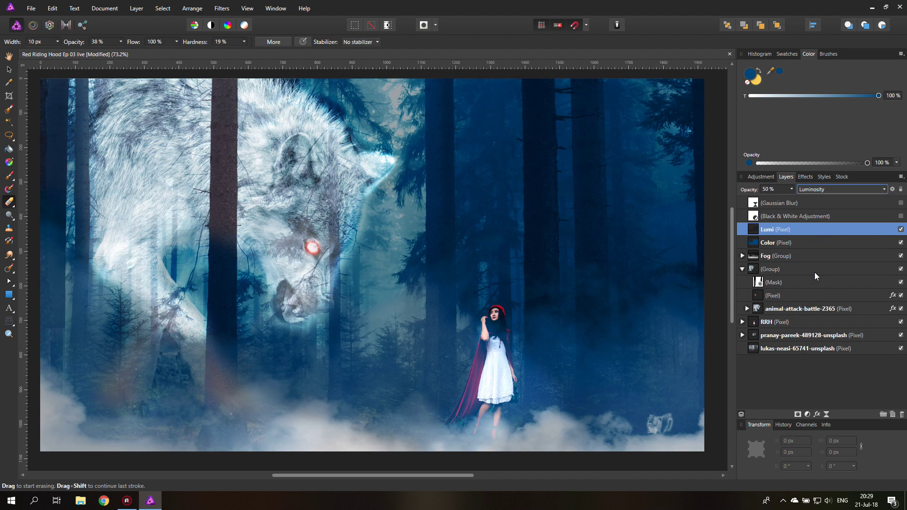
left_click(9, 335)
left_click(402, 330)
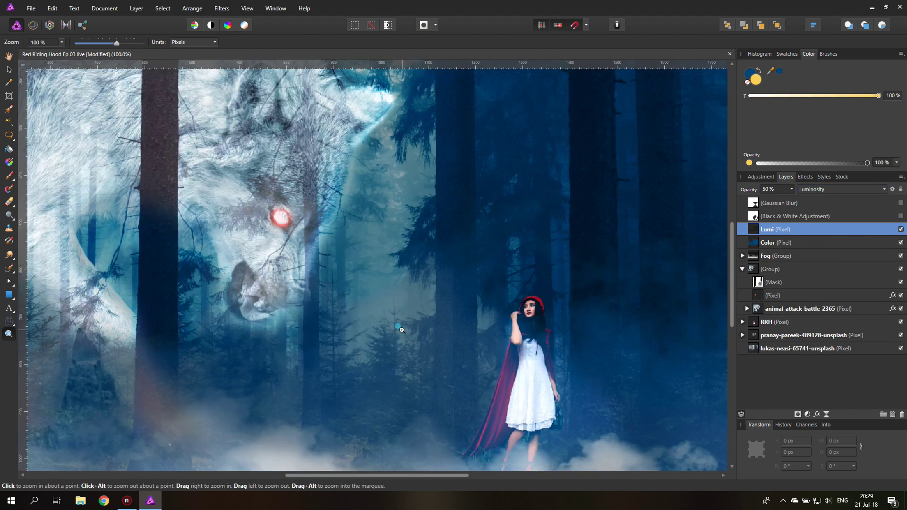
left_click(402, 329)
left_click(402, 329)
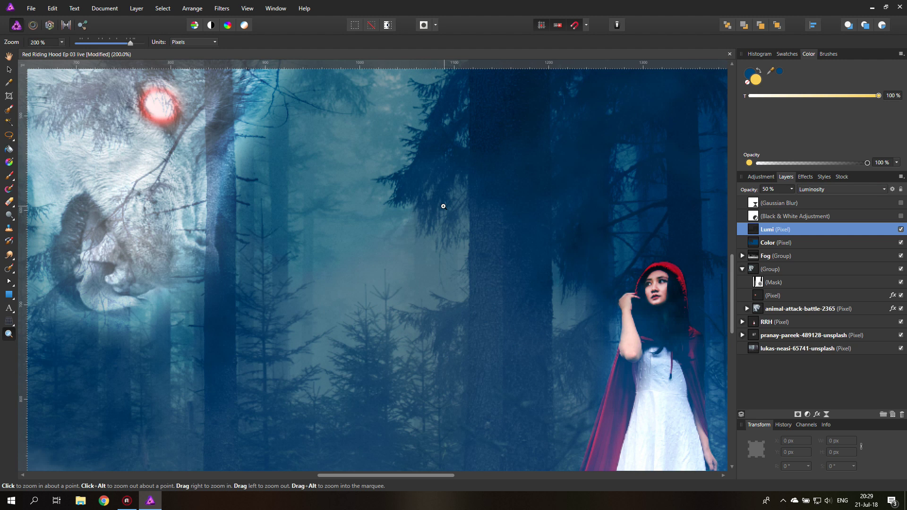
key("ctrl+0")
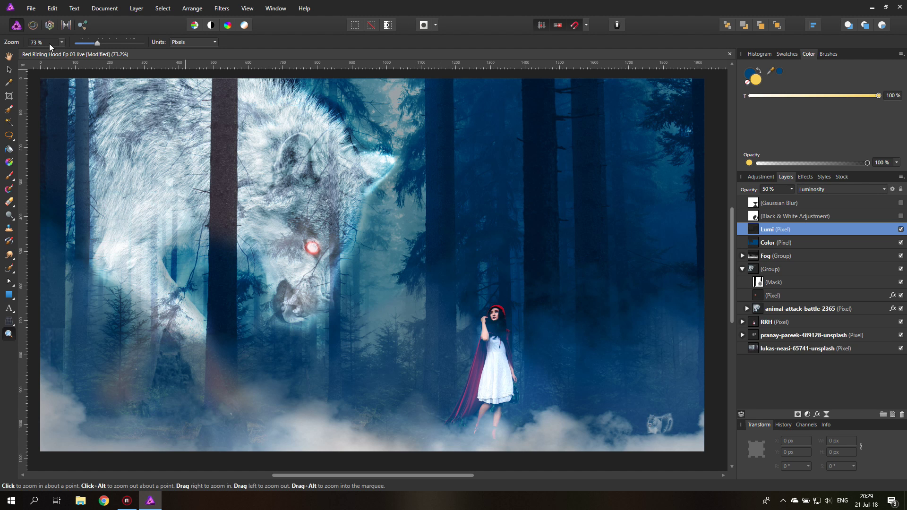
Step: Place TexturesCom_Trees0096_alphamasked_S from the Materials folder, enlarge it to about 611 × 604 px and move it over the girl's lantern side
left_click(33, 11)
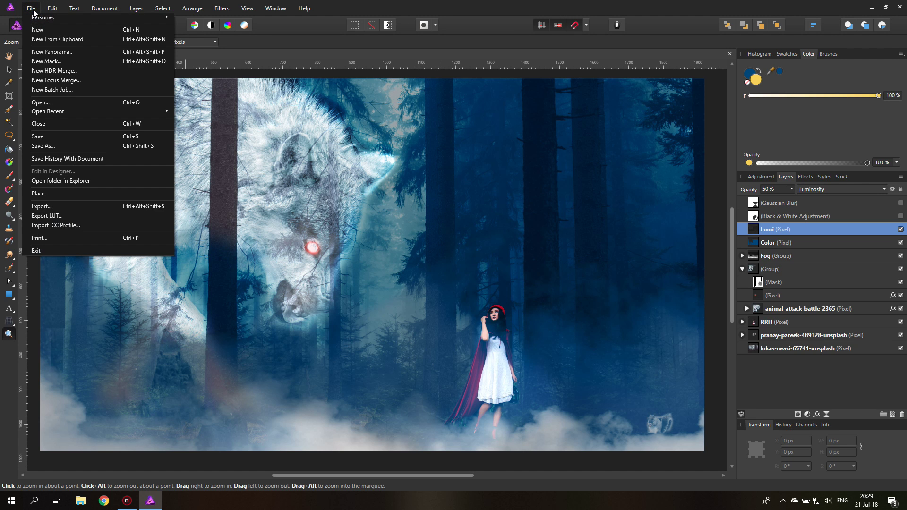
left_click(45, 195)
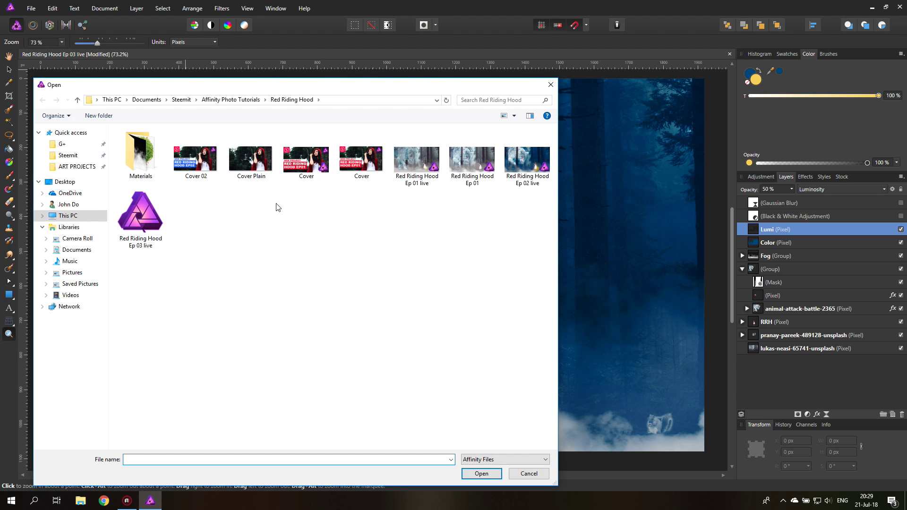
double_click(140, 156)
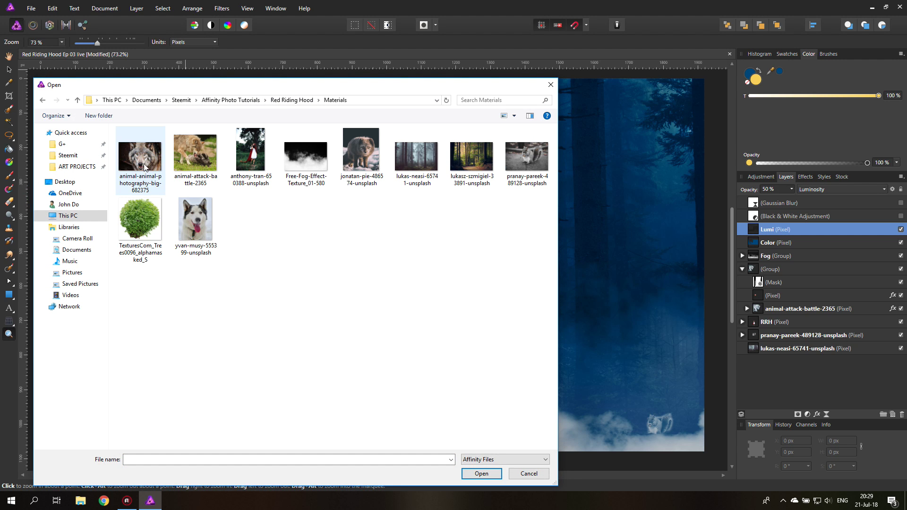
double_click(137, 223)
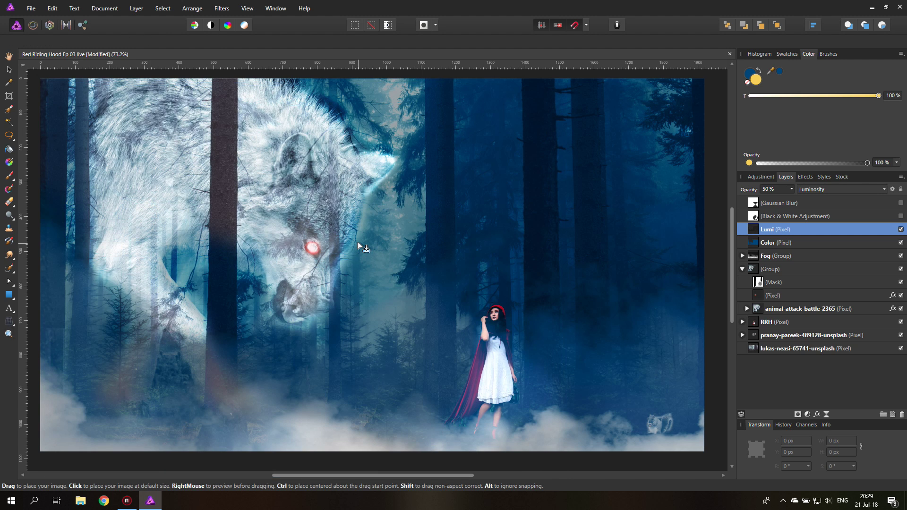
left_click(359, 243)
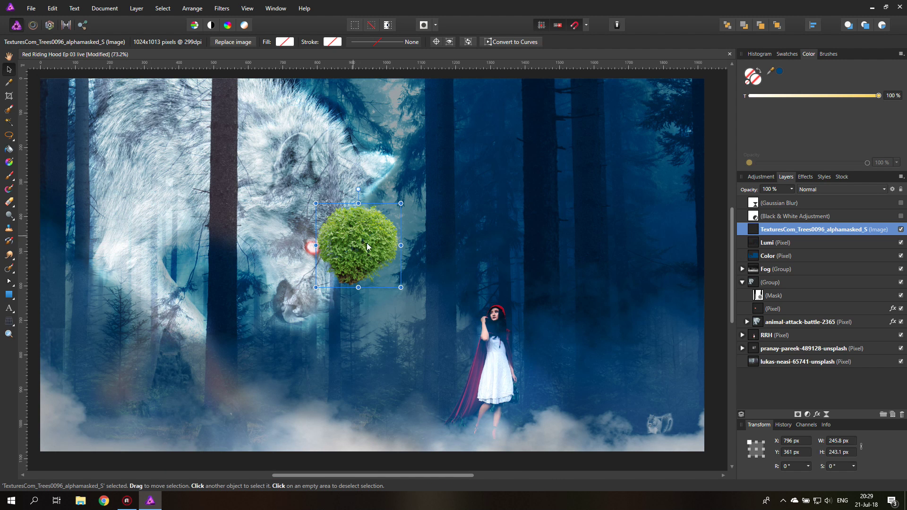
left_click_drag(400, 203, 527, 78)
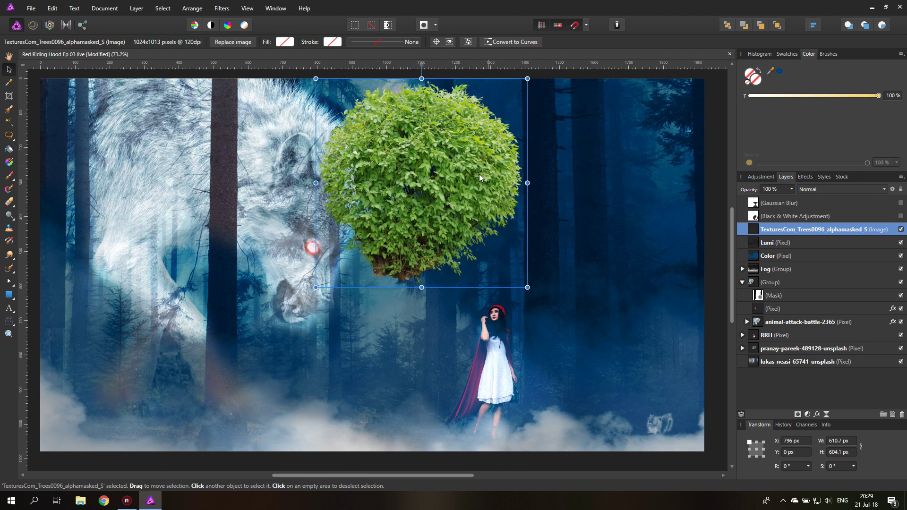
left_click_drag(416, 164, 572, 314)
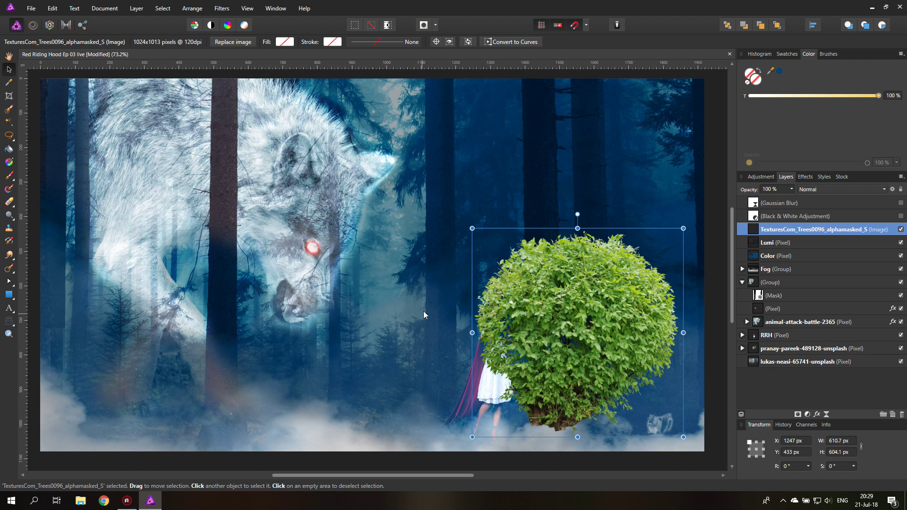
Step: Turn the placed tree into a solid black silhouette with a Color Overlay effect
left_click(808, 180)
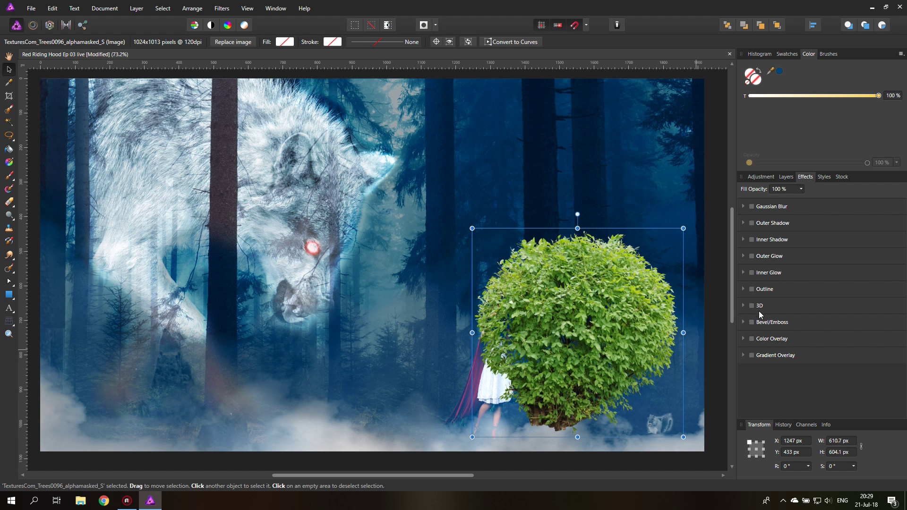
left_click(752, 339)
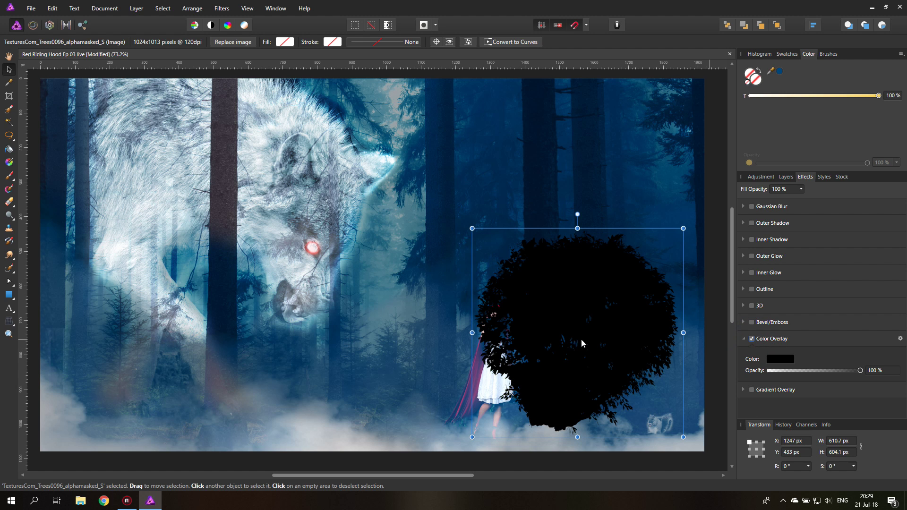
left_click(787, 178)
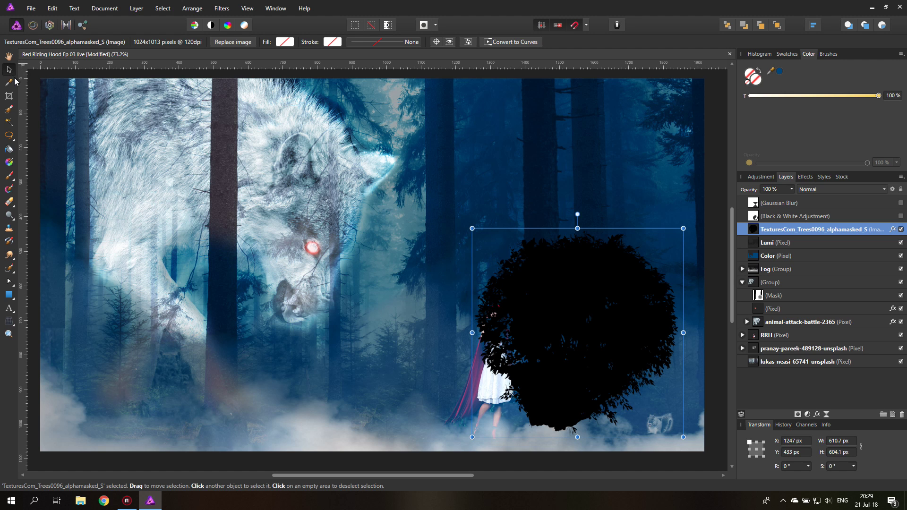
Step: Move the black tree into the image's lower-right corner and place a duplicate higher up at the right edge
left_click_drag(571, 270, 682, 398)
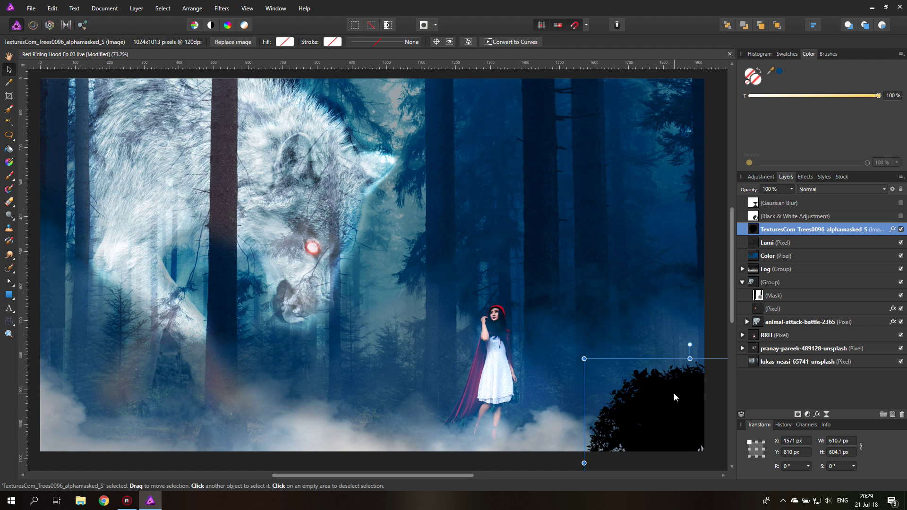
left_click_drag(677, 392, 702, 331)
left_click_drag(653, 347, 700, 346)
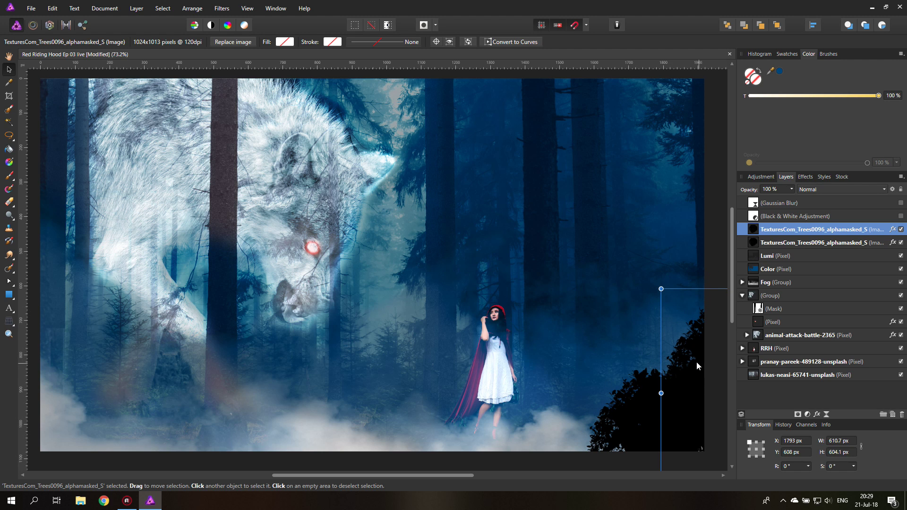
Step: Group the two tree silhouettes and move the group to the top of the Fog group
left_click(792, 243, "shift")
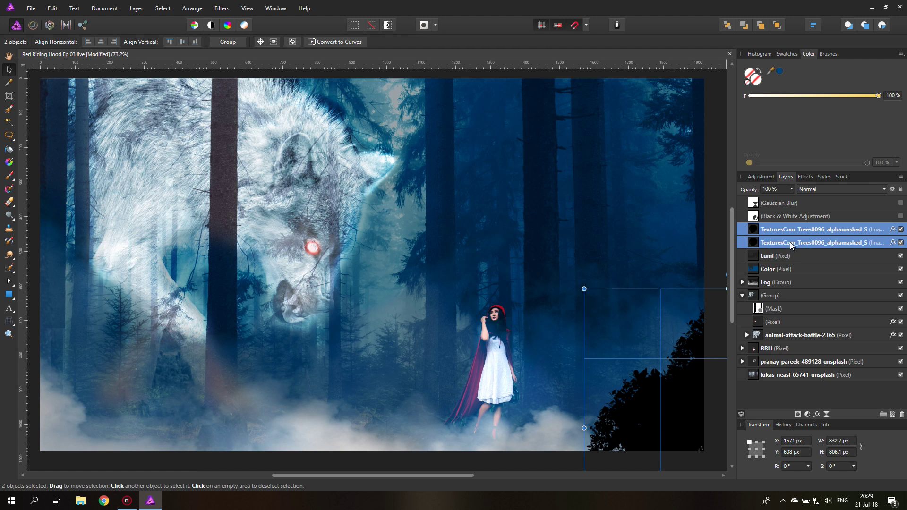
key("ctrl+g")
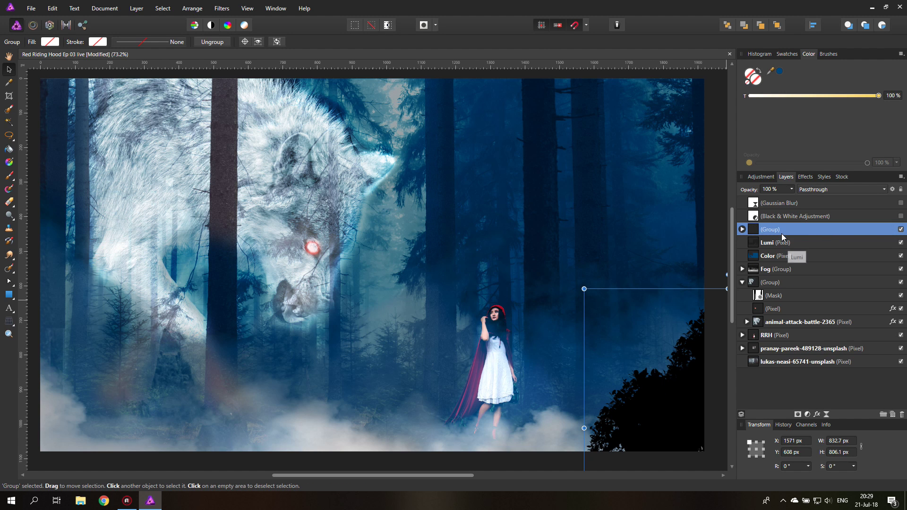
left_click(742, 269)
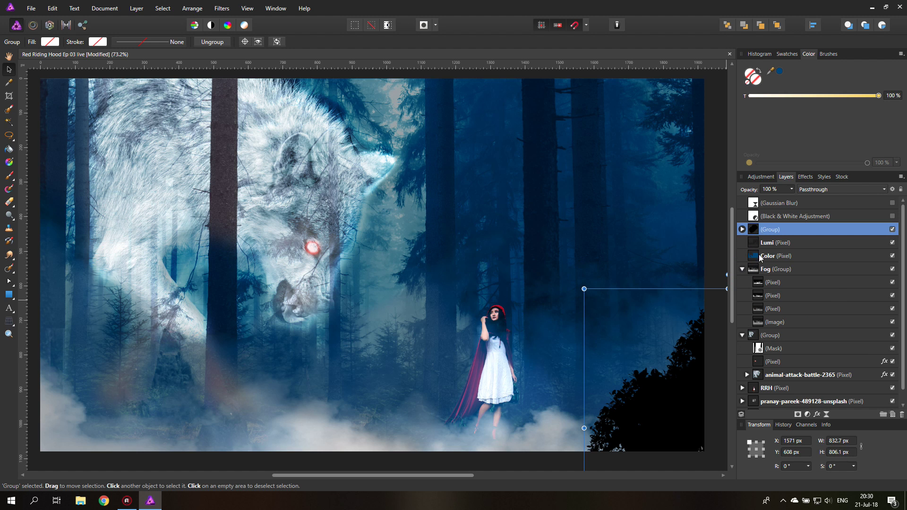
left_click_drag(751, 230, 757, 279)
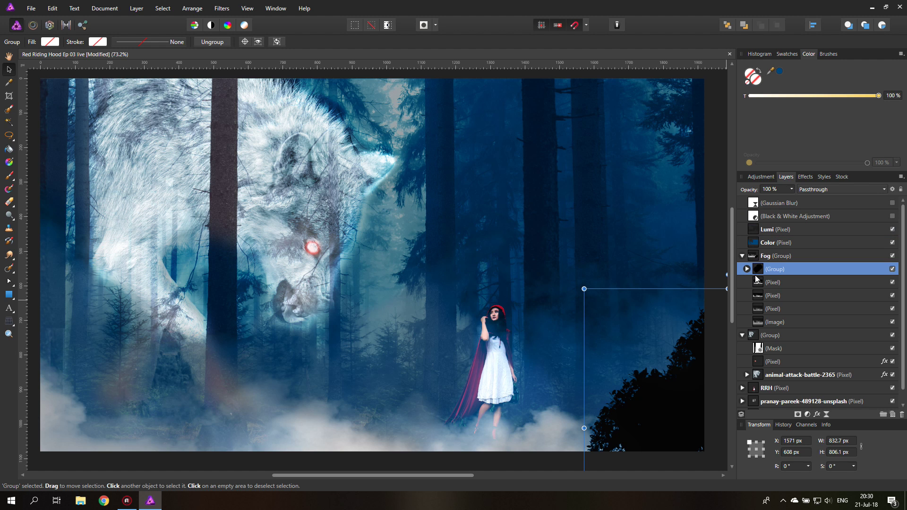
Step: Rename the lowest fog image as Back Fog and move it above the silhouettes within the Fog group
left_click(779, 323)
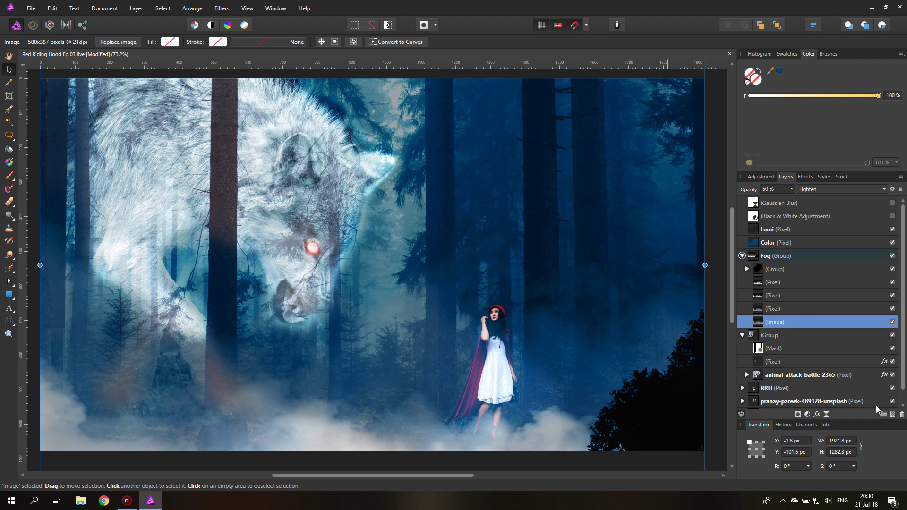
double_click(778, 323)
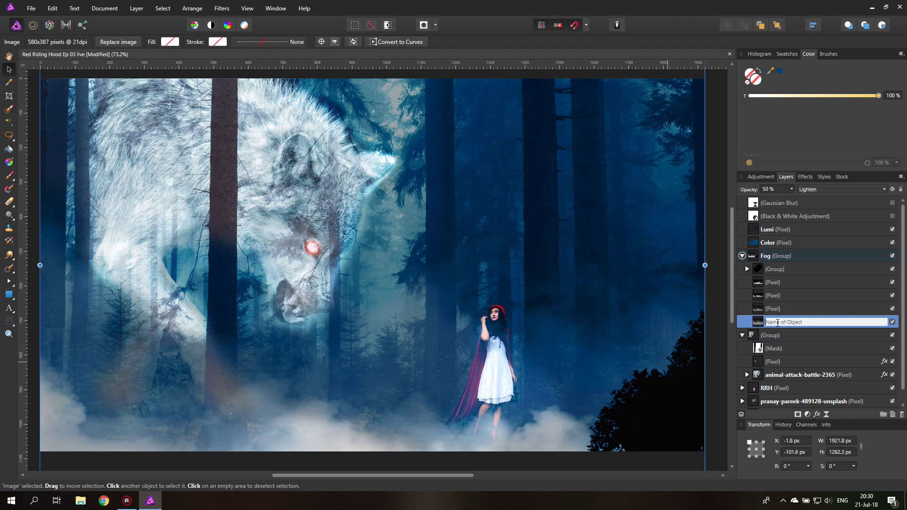
type("Back Fog")
key("Return")
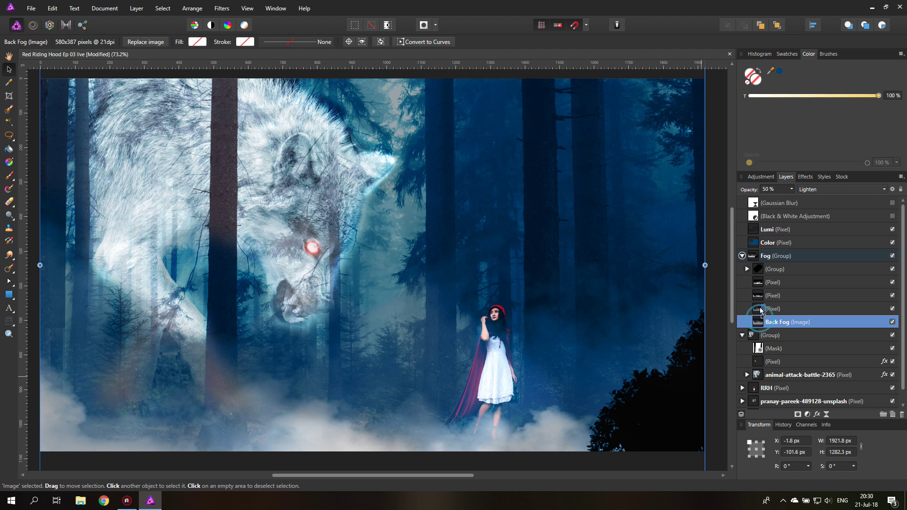
left_click_drag(762, 312, 759, 266)
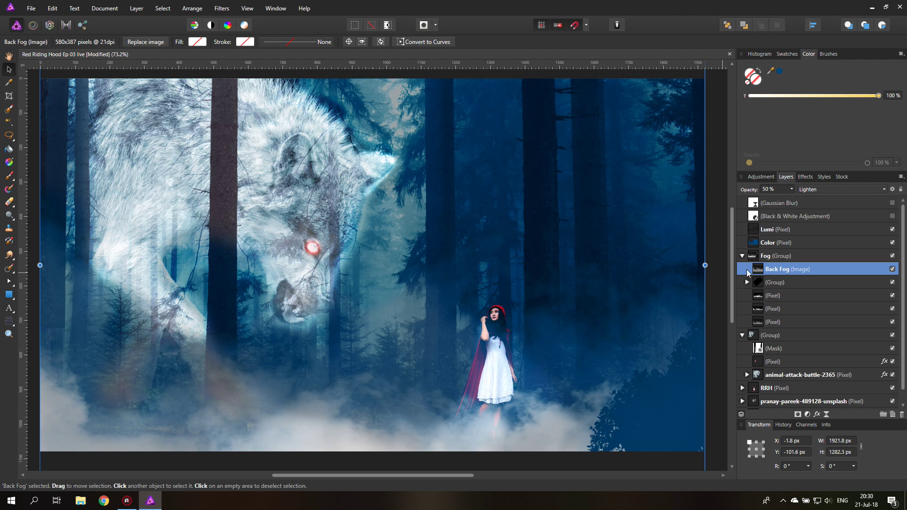
Step: Add a mask to the silhouette group and nest it inside the group above both tree images
left_click(761, 286)
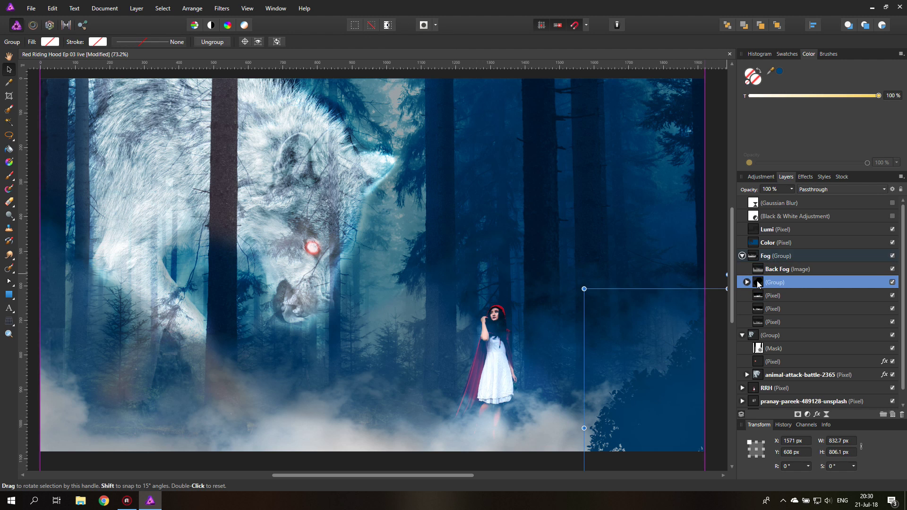
left_click(798, 414)
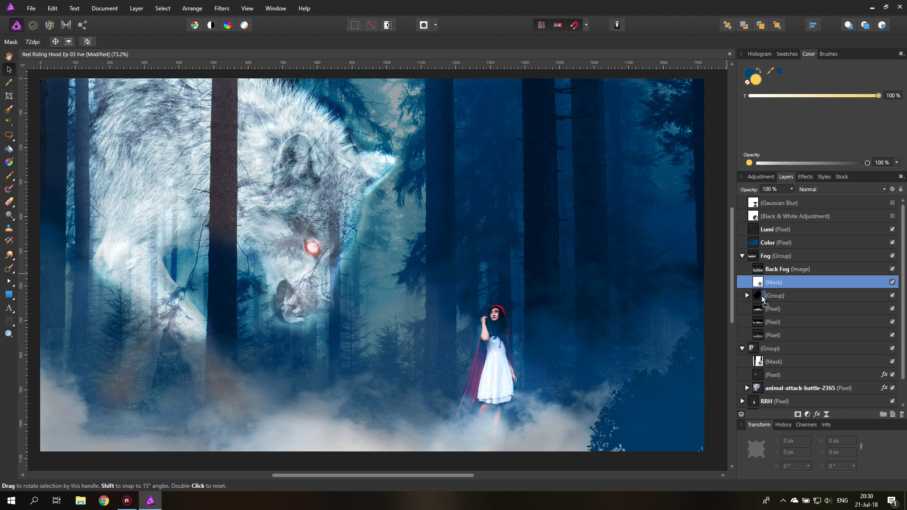
key("ctrl+bracketleft")
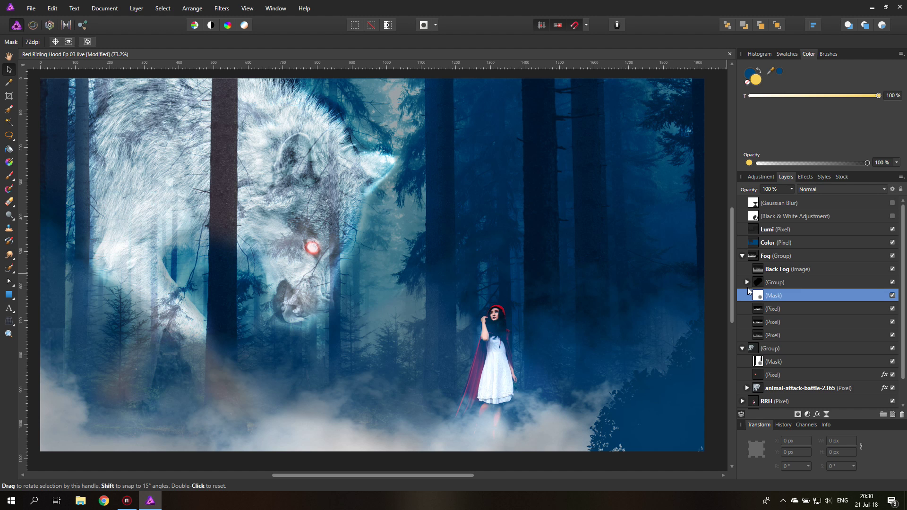
left_click(746, 283)
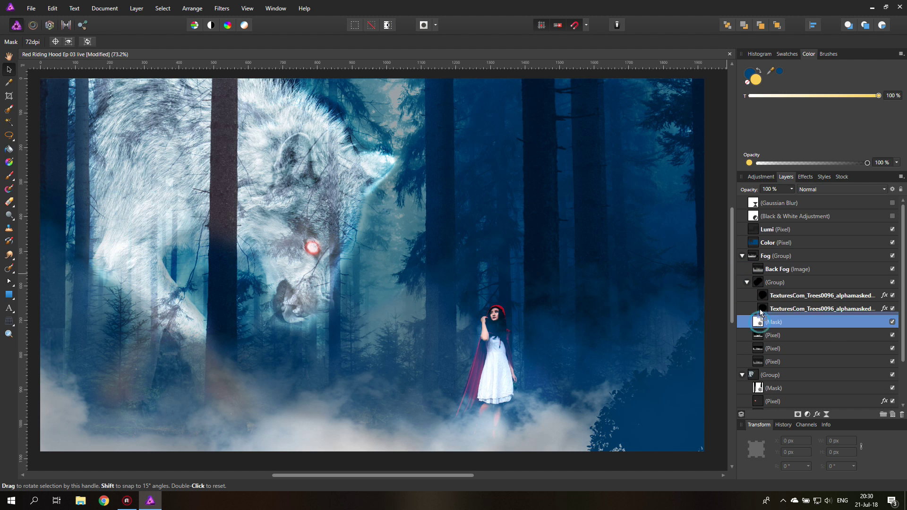
left_click_drag(761, 323, 762, 293)
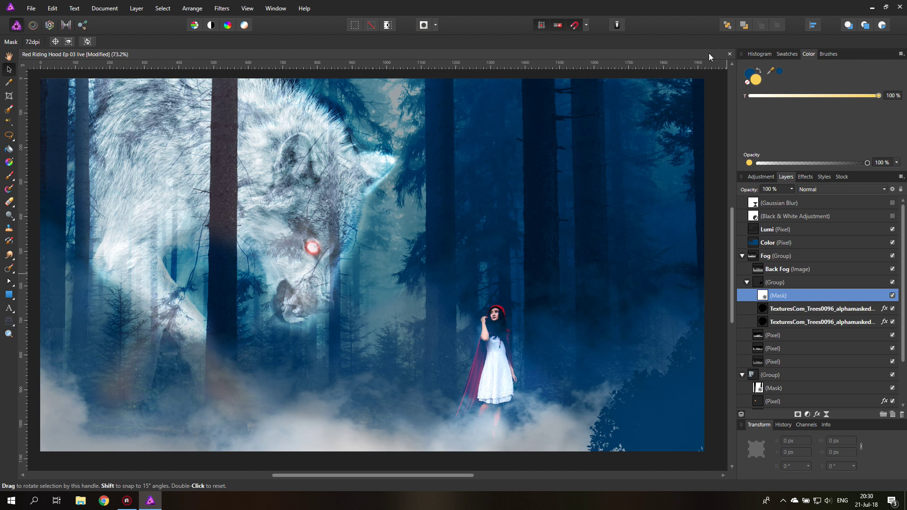
Step: Choose the first brush in the Painting category, 90 px wide
left_click(829, 54)
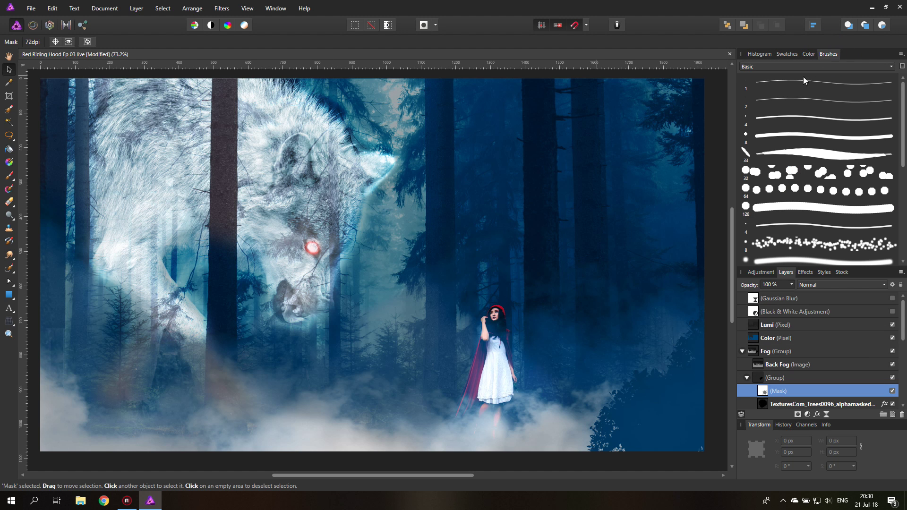
left_click(786, 67)
left_click(764, 90)
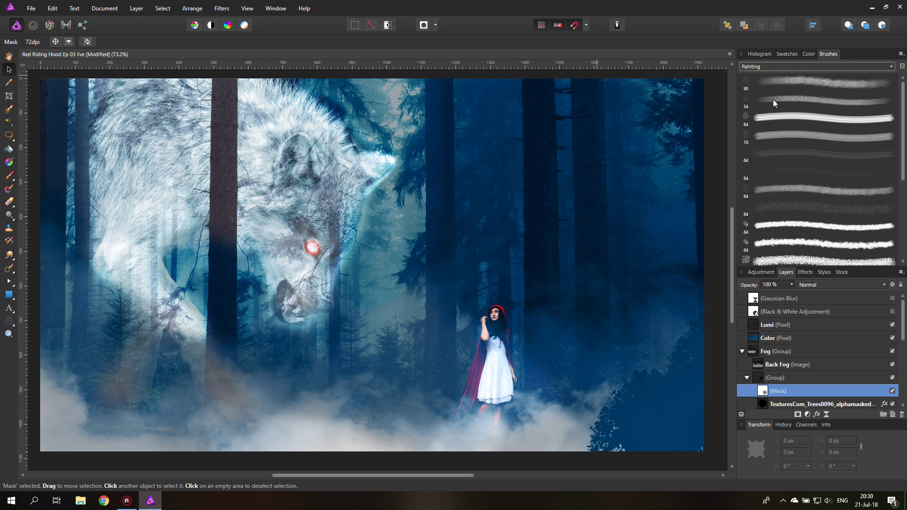
left_click(776, 81)
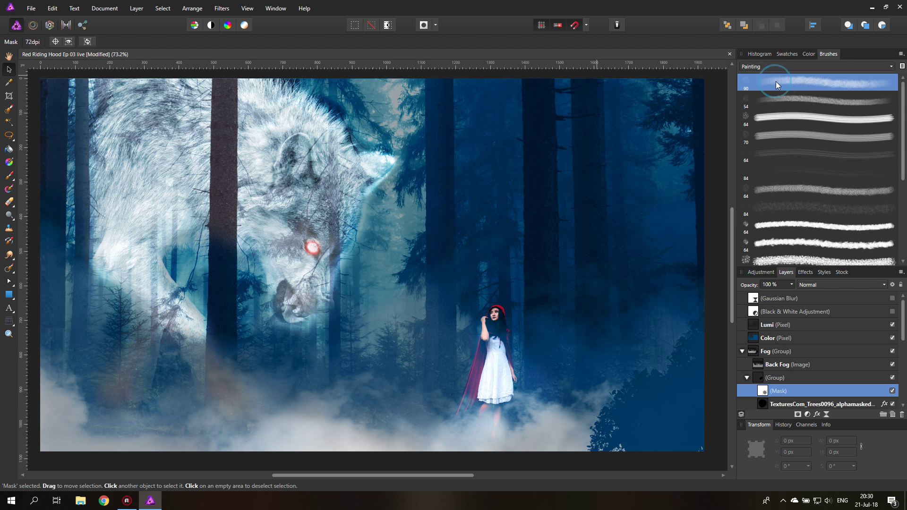
Step: Set the two painting colours to pure black (000000) and pure white (FFFFFF)
left_click(809, 54)
left_click(751, 75)
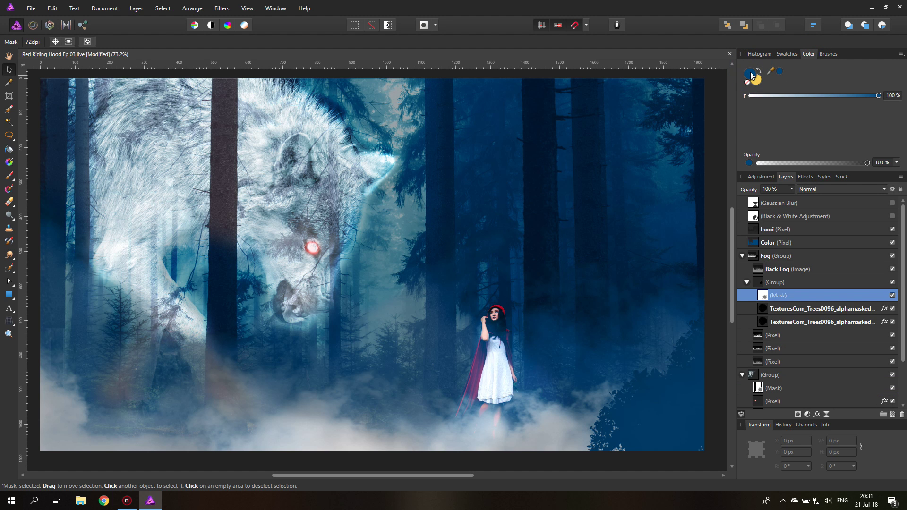
left_click(751, 74)
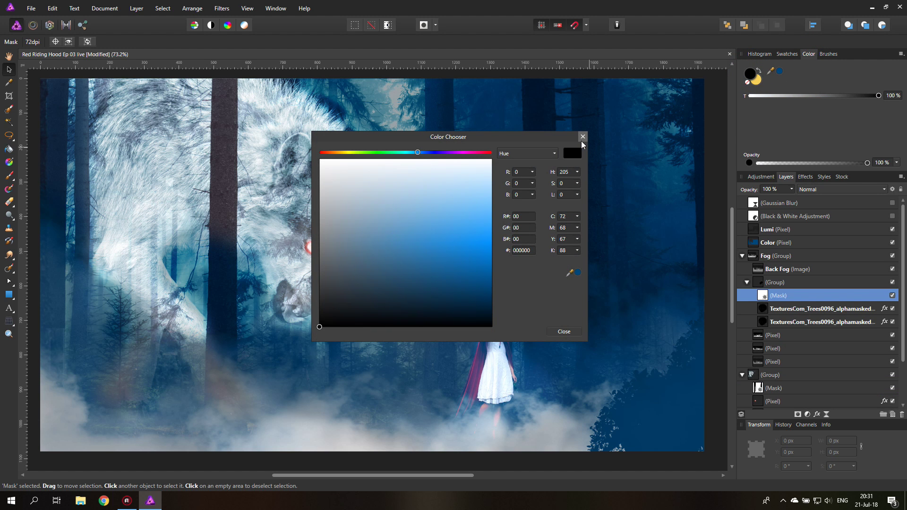
left_click(583, 136)
left_click(759, 70)
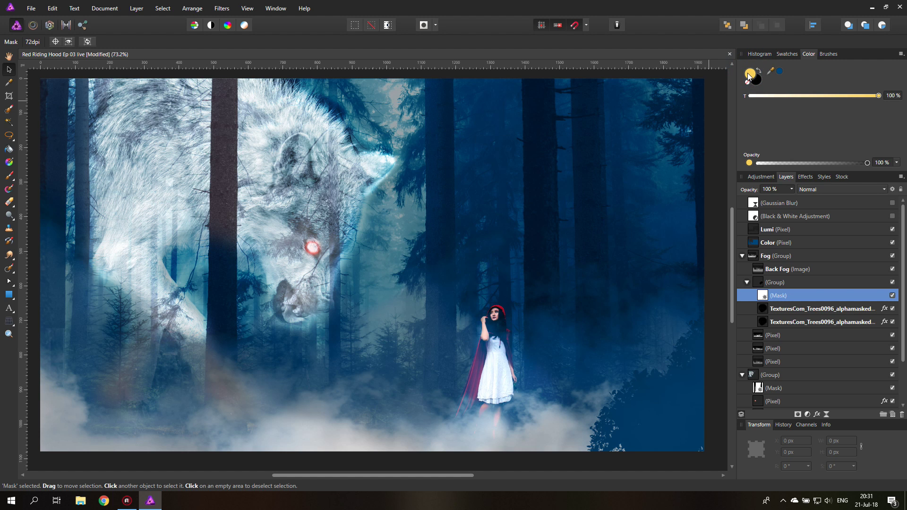
double_click(749, 75)
left_click_drag(389, 212, 299, 125)
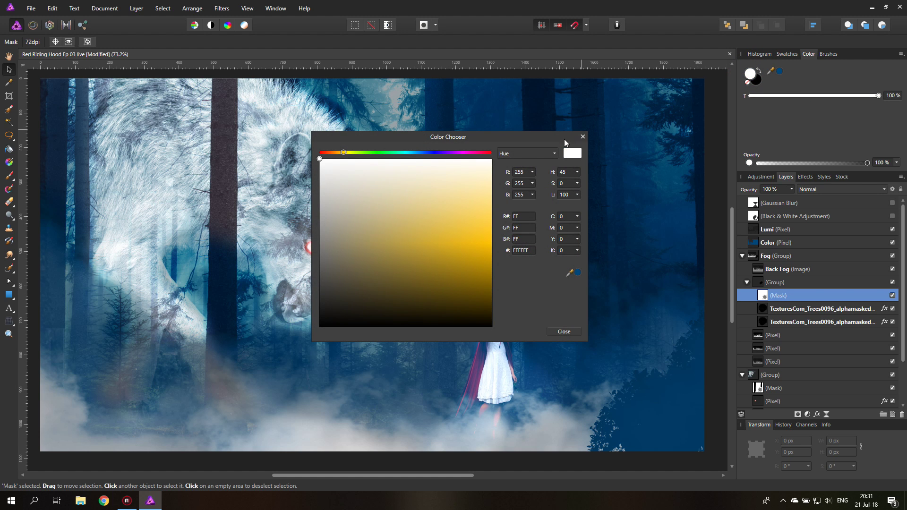
left_click(582, 137)
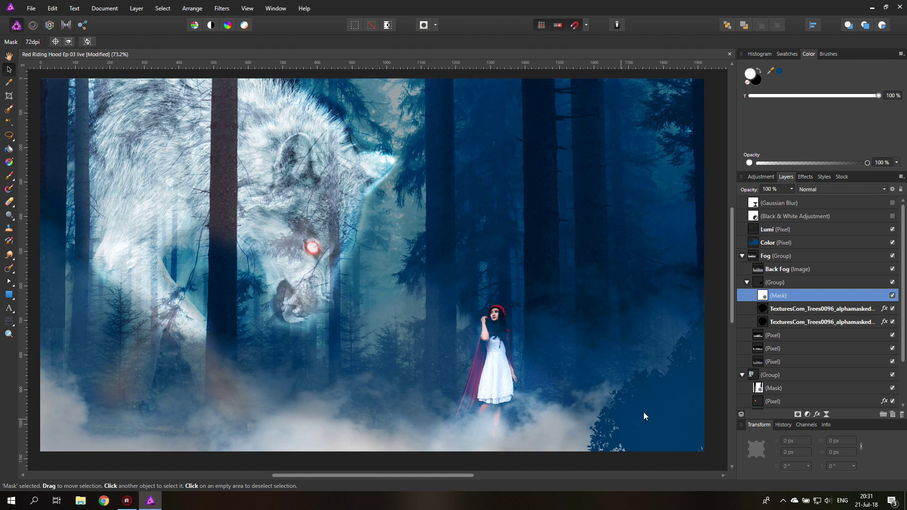
Step: Try to paint black with the 90 px Paint Brush on the mask over the bush's lower-left edge
left_click(9, 175)
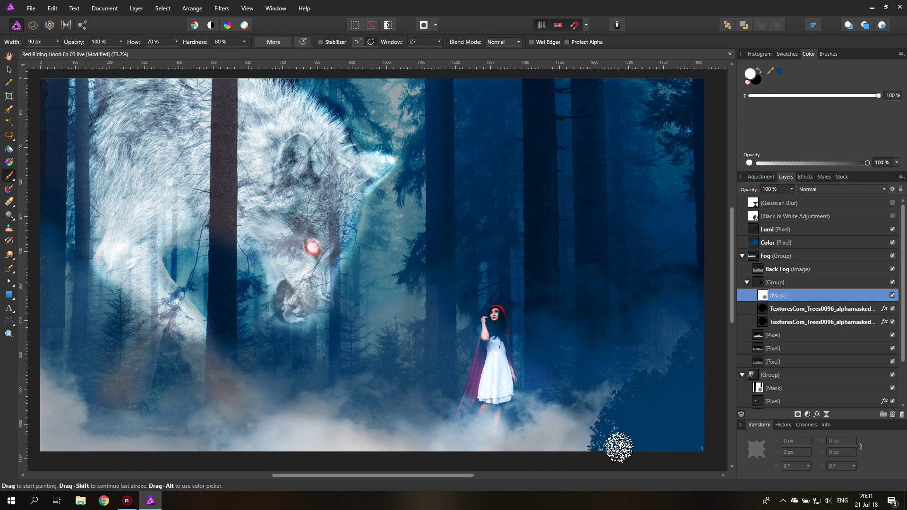
left_click(759, 71)
mouse_move(621, 427)
left_mouse_down()
mouse_move(650, 427)
mouse_move(594, 441)
mouse_move(599, 468)
left_mouse_up()
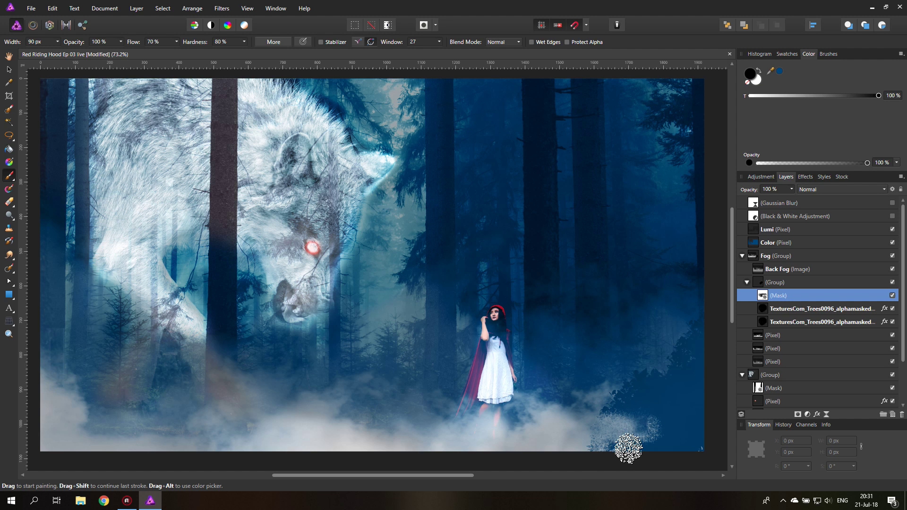
Step: Paint black on the mask over the bush's lower edge with the soft 100 px Painting brush at 4 % flow
left_click(829, 54)
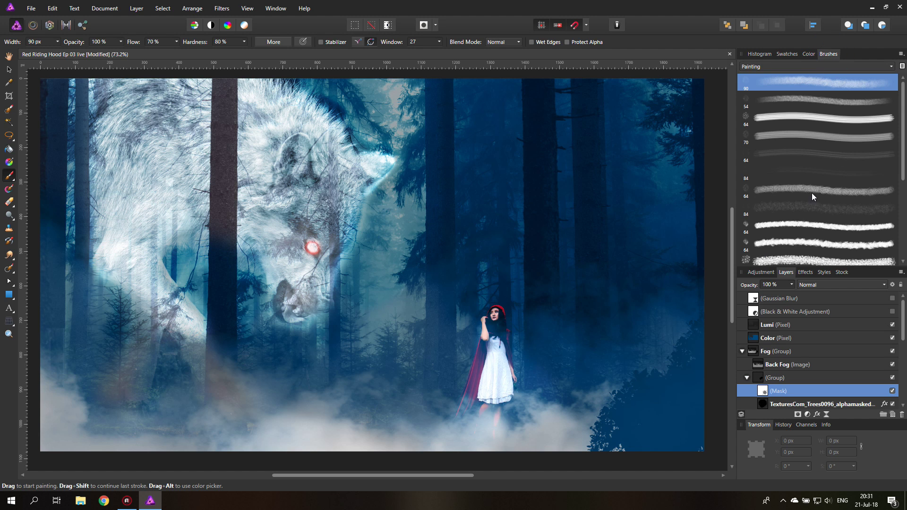
scroll(815, 198, "down", 5)
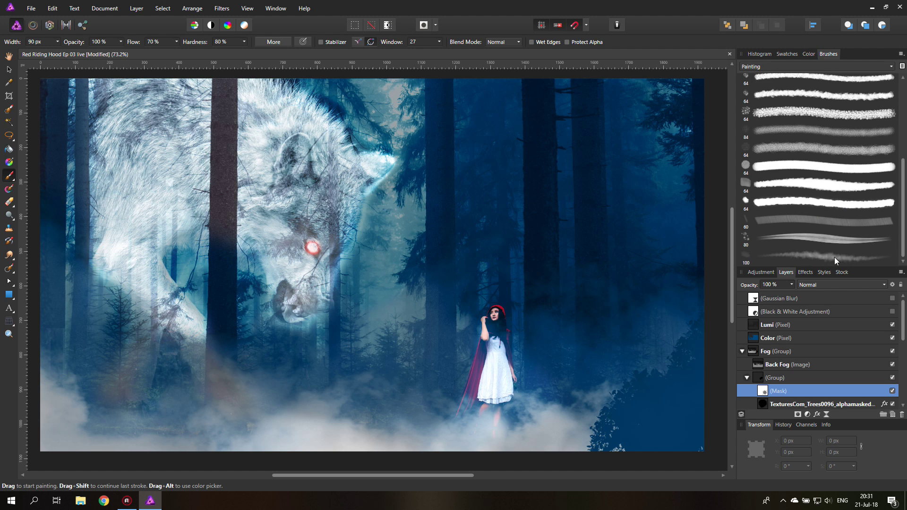
left_click(836, 260)
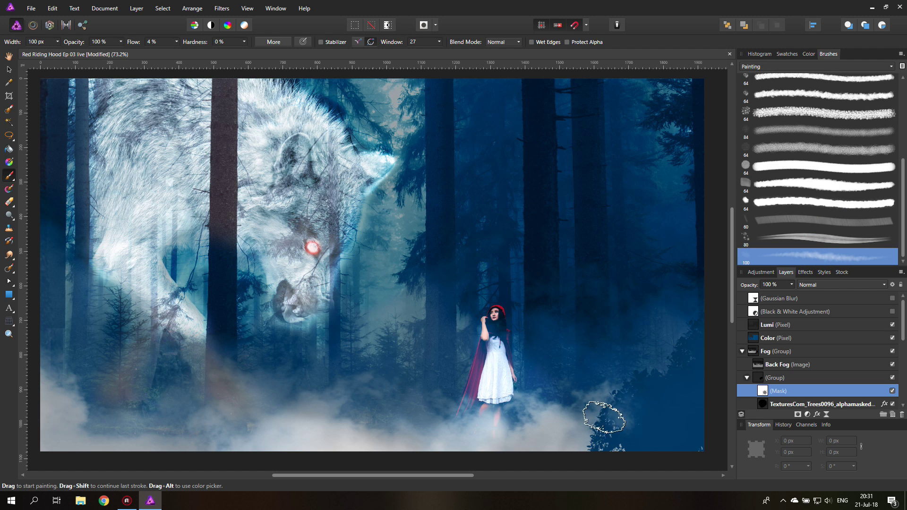
mouse_move(604, 418)
left_mouse_down()
mouse_move(588, 450)
mouse_move(628, 446)
mouse_move(641, 483)
mouse_move(663, 466)
mouse_move(635, 450)
mouse_move(660, 445)
mouse_move(634, 431)
mouse_move(655, 417)
mouse_move(619, 418)
mouse_move(662, 410)
mouse_move(644, 433)
mouse_move(640, 414)
mouse_move(660, 427)
mouse_move(640, 454)
left_mouse_up()
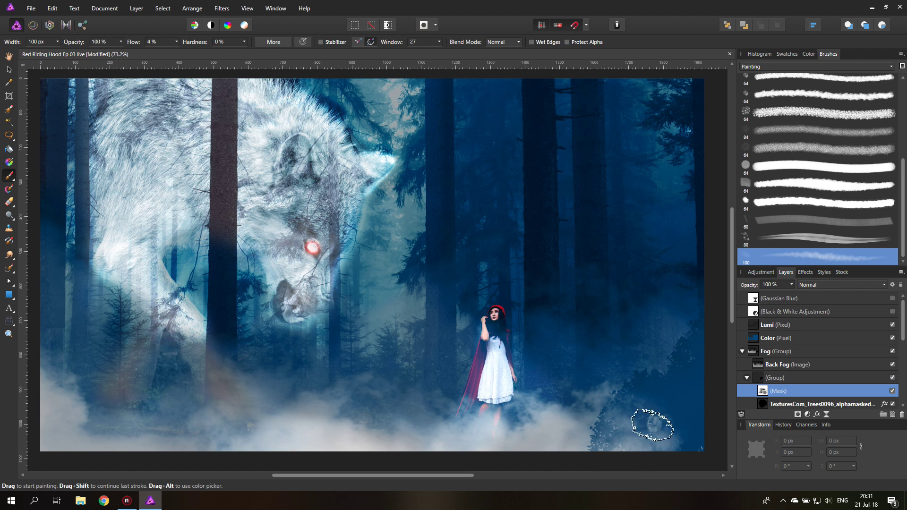
Step: Hide the pixel layer directly above the bottommost background photo
scroll(806, 344, "down", 5)
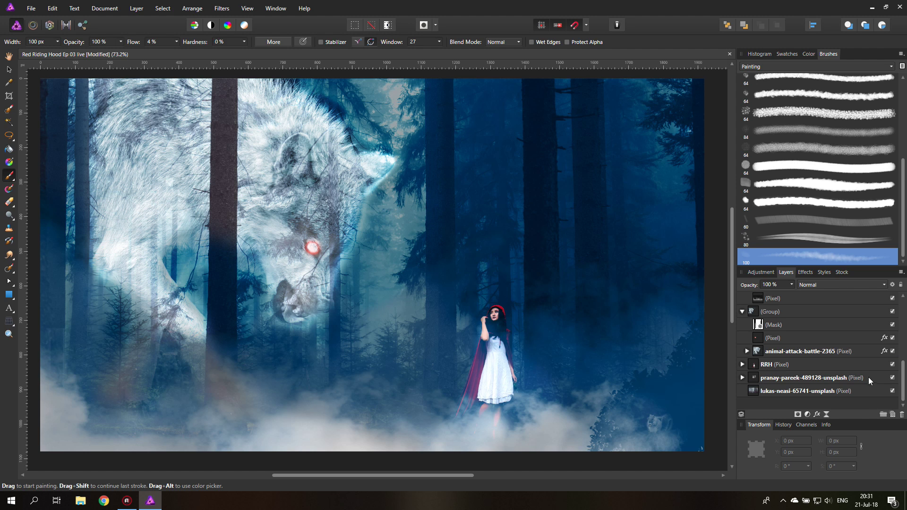
left_click(892, 378)
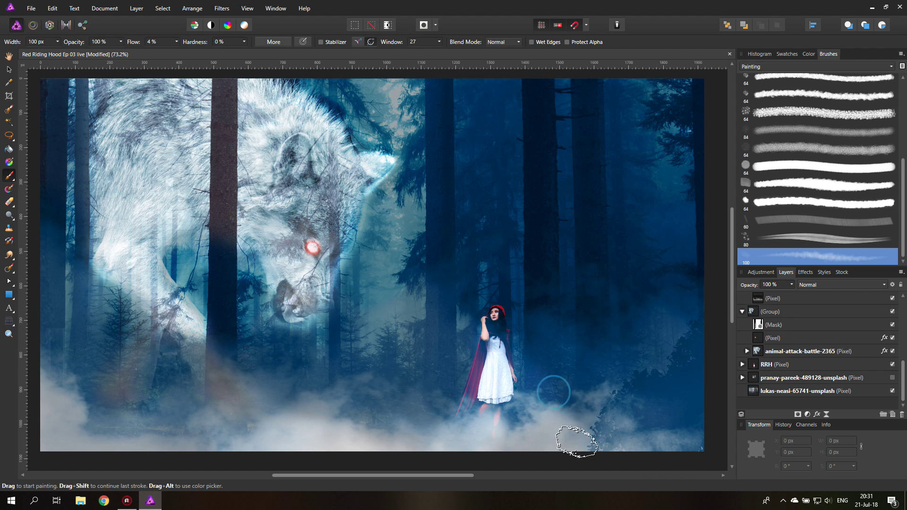
Step: Change the white painting colour to mid grey (757575) and brush over the bush on the silhouette group's mask
left_click(809, 54)
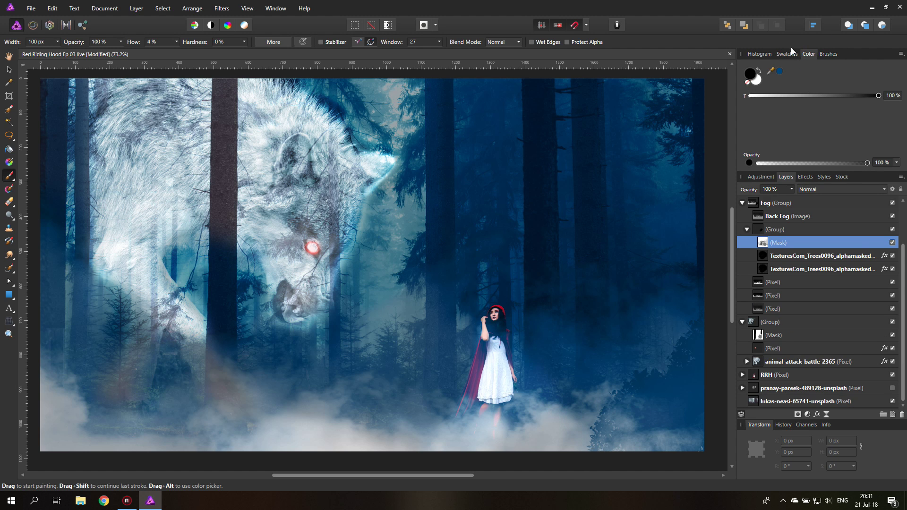
left_click(758, 70)
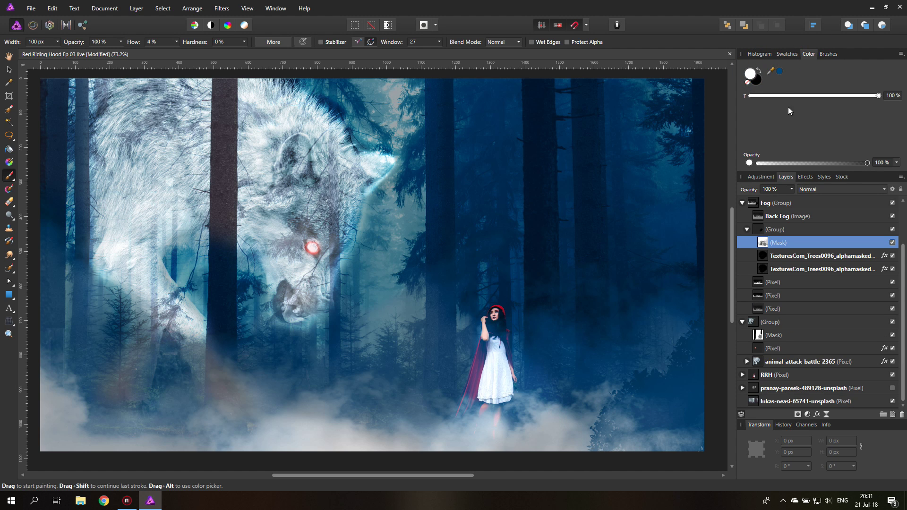
left_click(758, 70)
double_click(759, 80)
left_click_drag(361, 229, 314, 252)
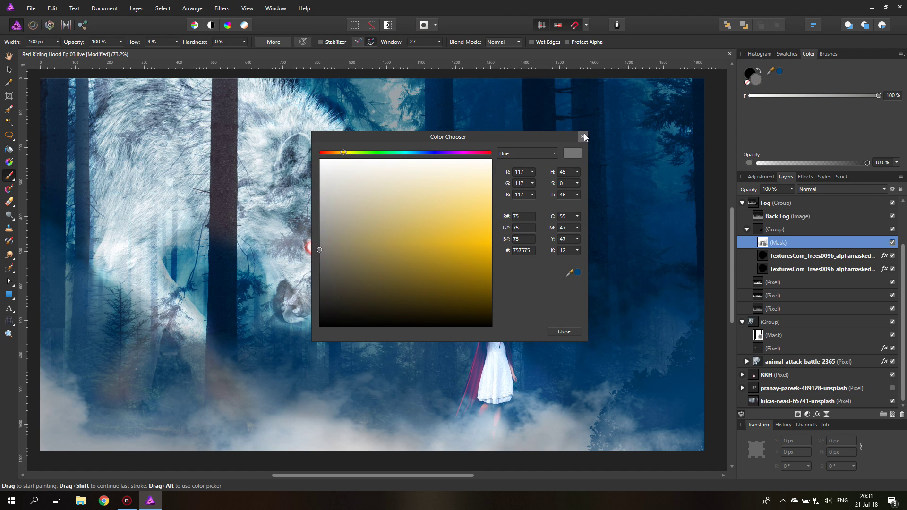
left_click(583, 137)
mouse_move(642, 441)
left_mouse_down()
mouse_move(628, 421)
mouse_move(607, 425)
mouse_move(676, 440)
mouse_move(618, 416)
mouse_move(644, 430)
mouse_move(648, 421)
mouse_move(654, 445)
mouse_move(627, 420)
left_mouse_up()
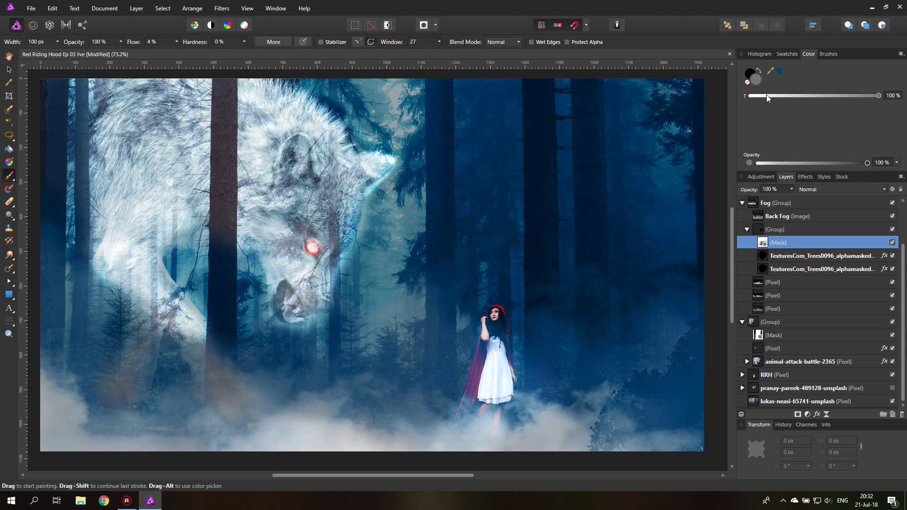
left_click_drag(876, 96, 802, 96)
left_click(829, 54)
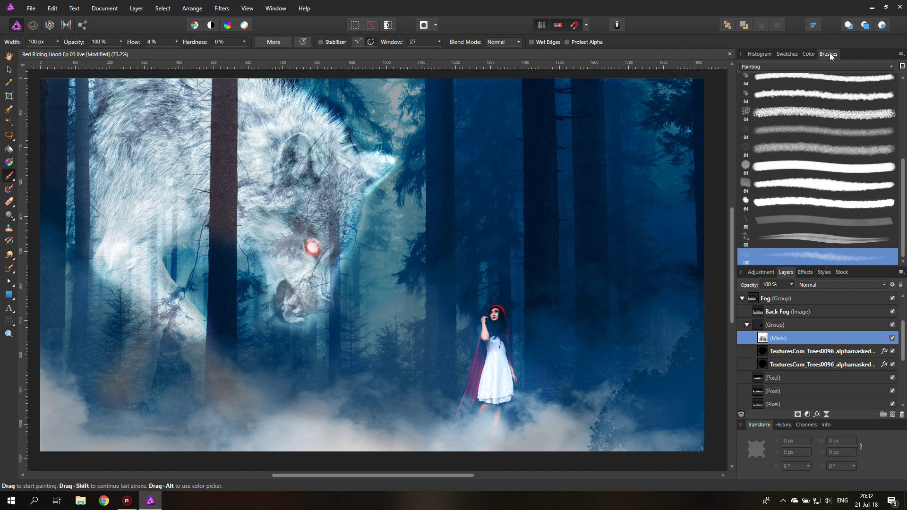
Step: Compare the composition with the masked silhouette group hidden and shown, with nothing selected
left_click(10, 70)
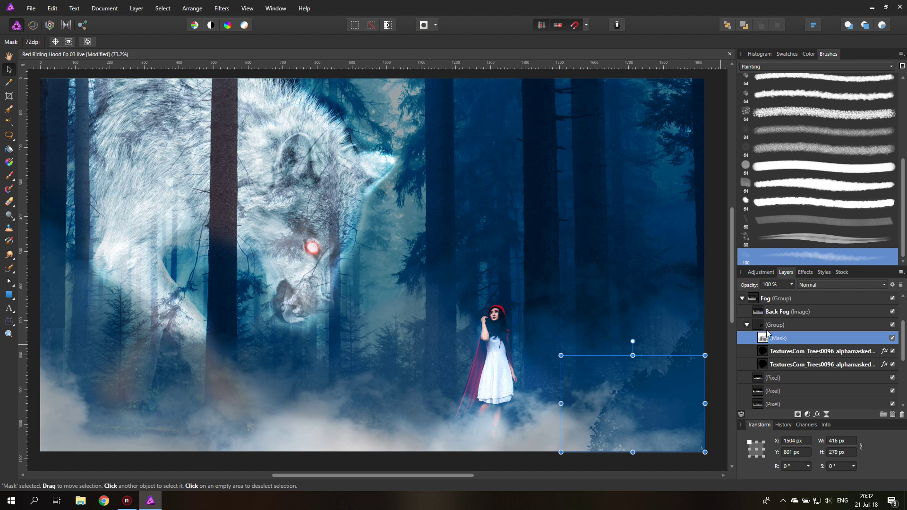
left_click(721, 310)
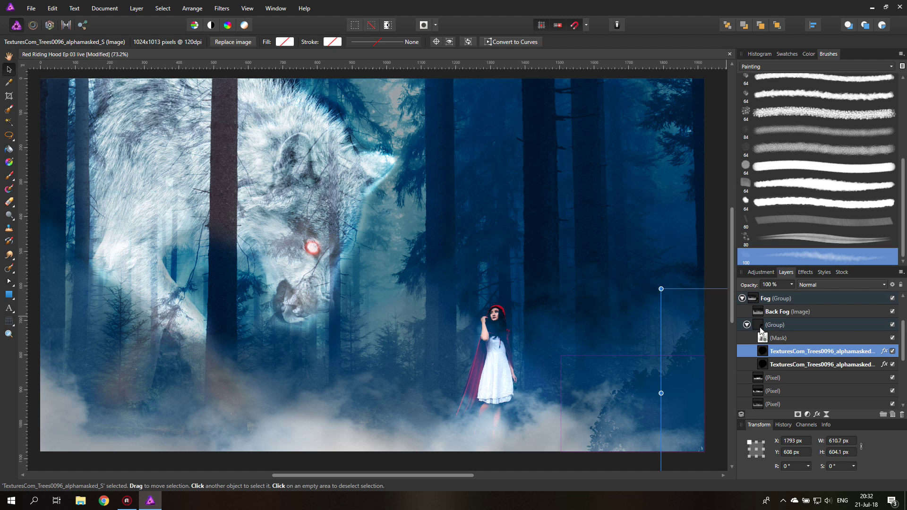
left_click(893, 325)
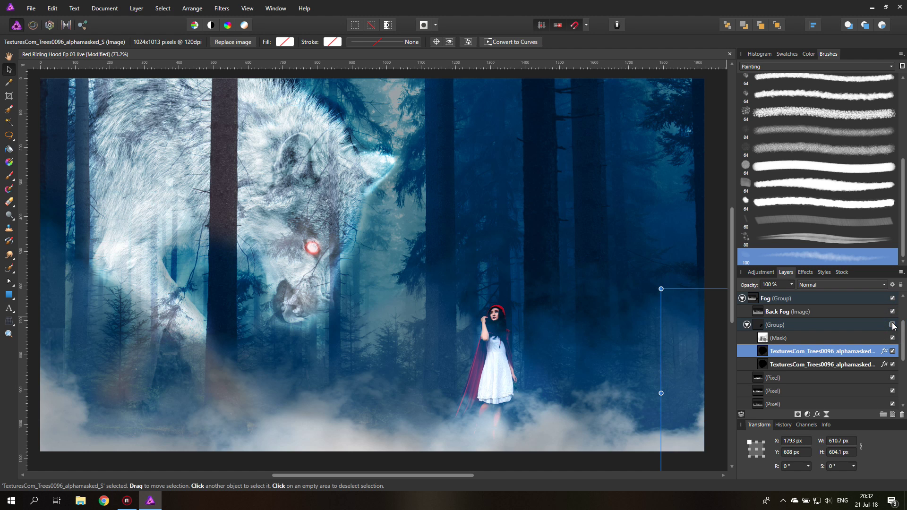
left_click(717, 134)
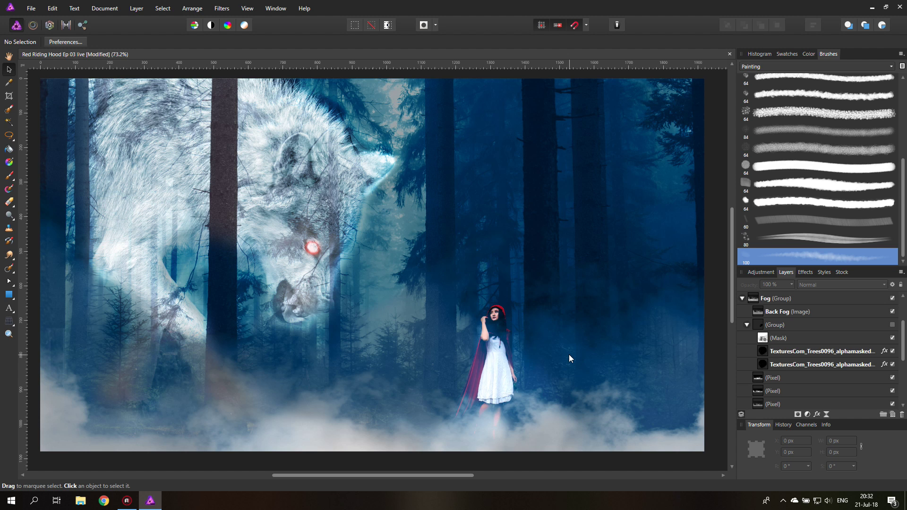
left_click(893, 325)
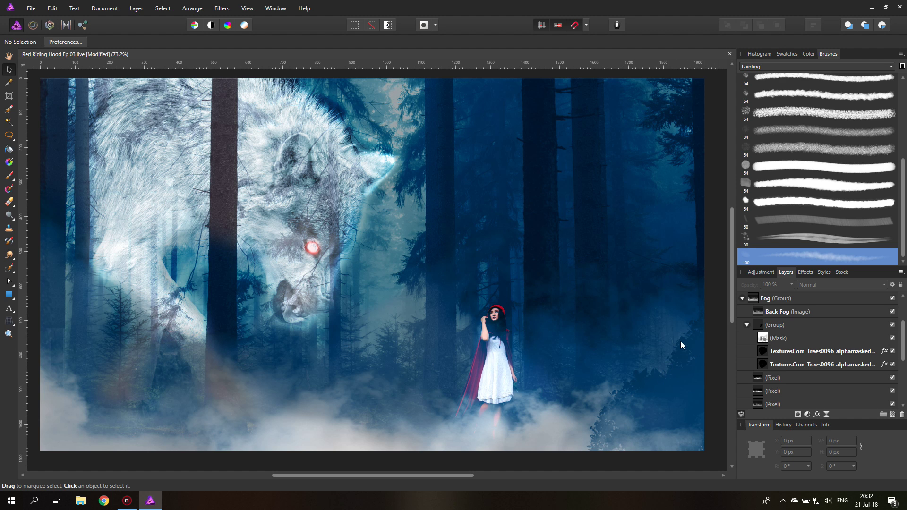
Step: Move the lower-left bush silhouette slightly downward, to about X 1575 px, Y 832 px
left_click(764, 353)
left_click(764, 366)
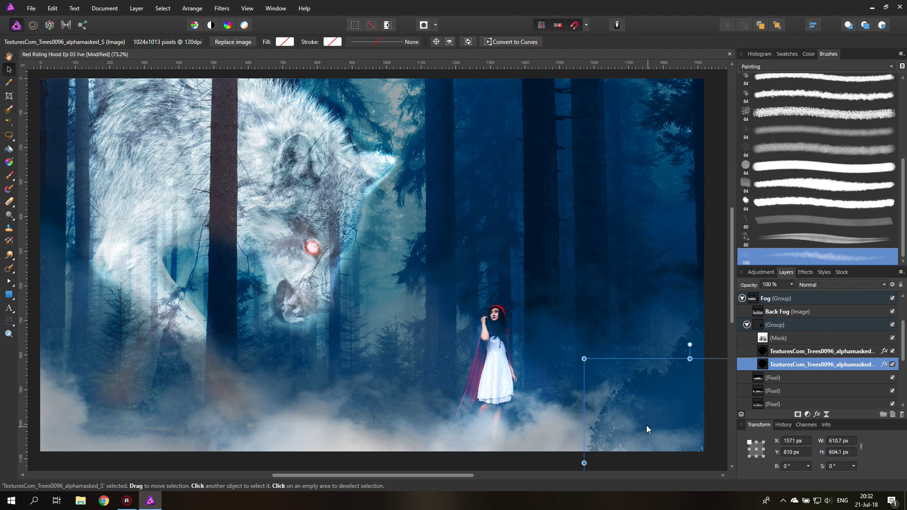
left_click_drag(635, 413, 656, 397)
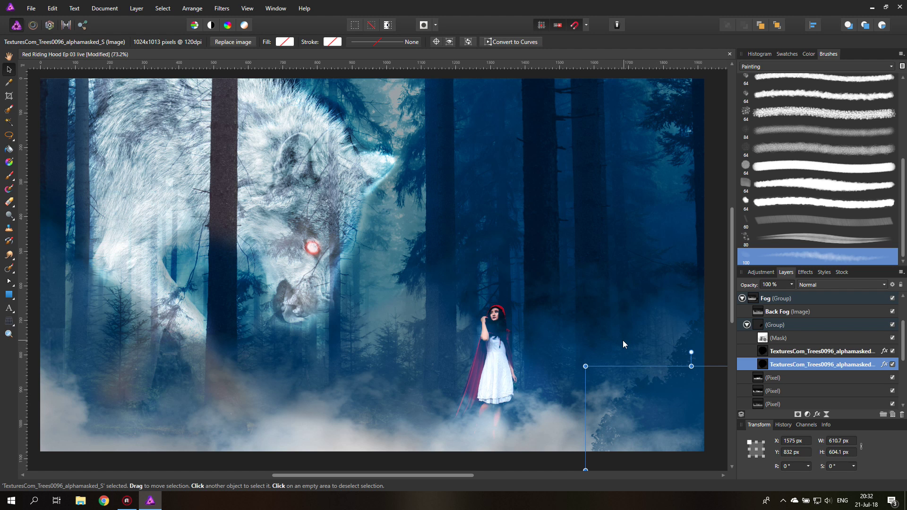
Step: Move the upper bush silhouette to about X 1770 px, Y 597 px and collapse the silhouette group
left_click(762, 352)
mouse_move(689, 344)
left_mouse_down()
mouse_move(694, 312)
mouse_move(691, 348)
mouse_move(678, 335)
mouse_move(681, 350)
left_mouse_up()
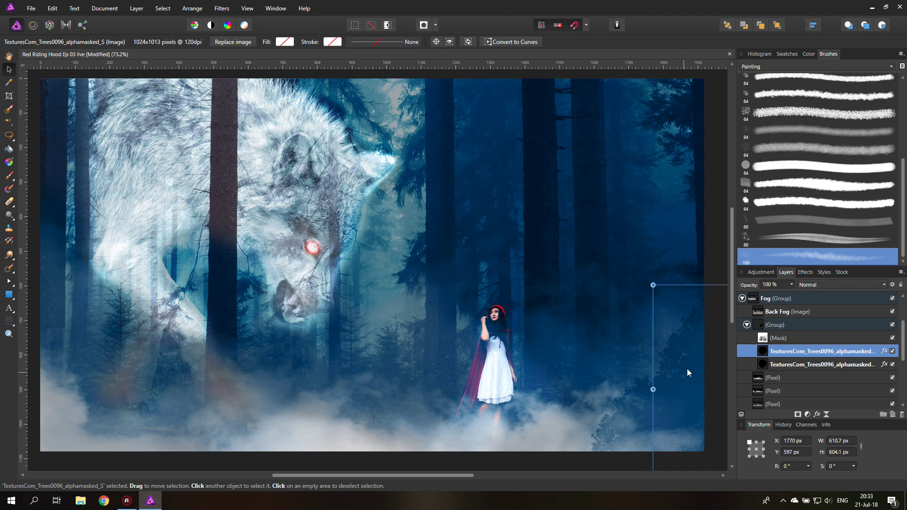
left_click(747, 325)
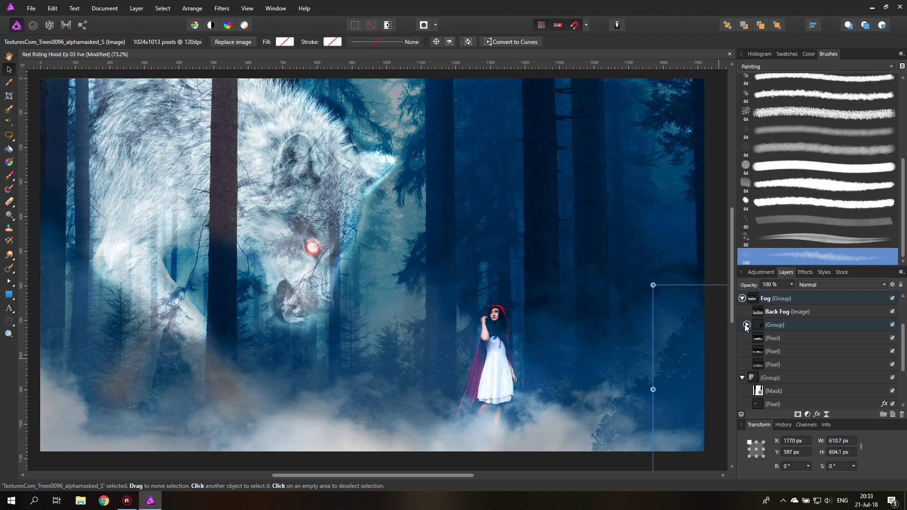
Step: Rename the bush silhouette group inside the Fog group as Foli
left_click(756, 326)
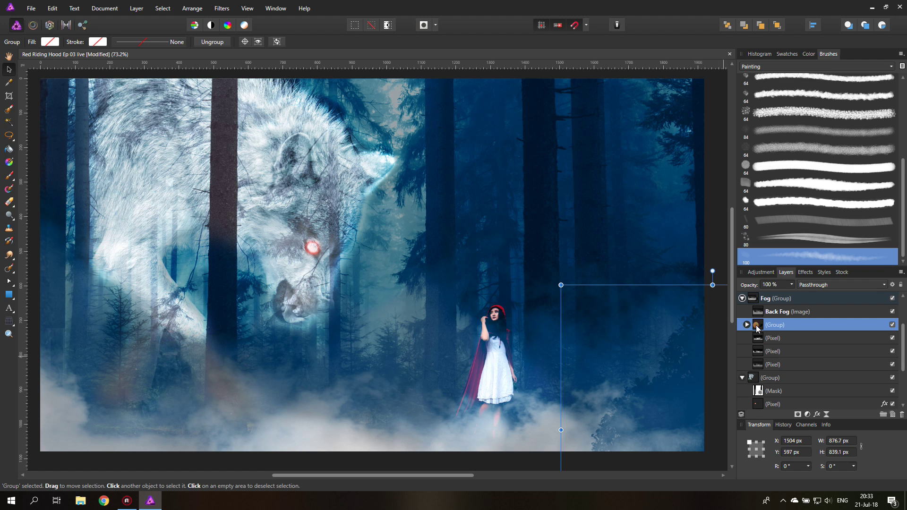
right_click(756, 329)
left_click(772, 325)
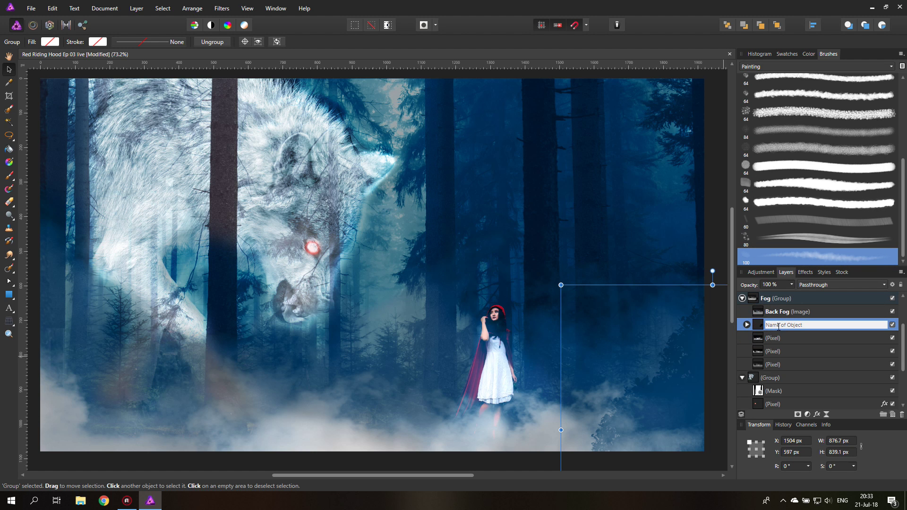
type("Foli")
key("Return")
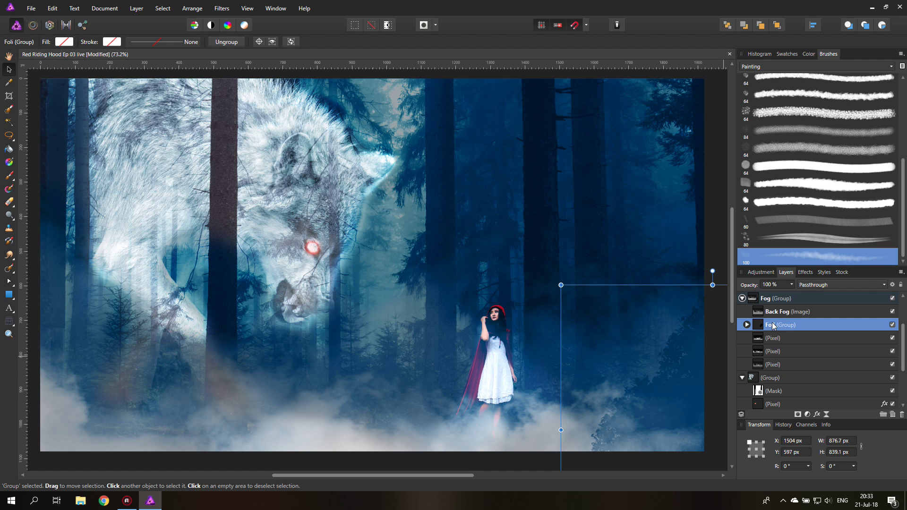
Step: Duplicate the Foli group and flip the copy horizontally
right_click(774, 326)
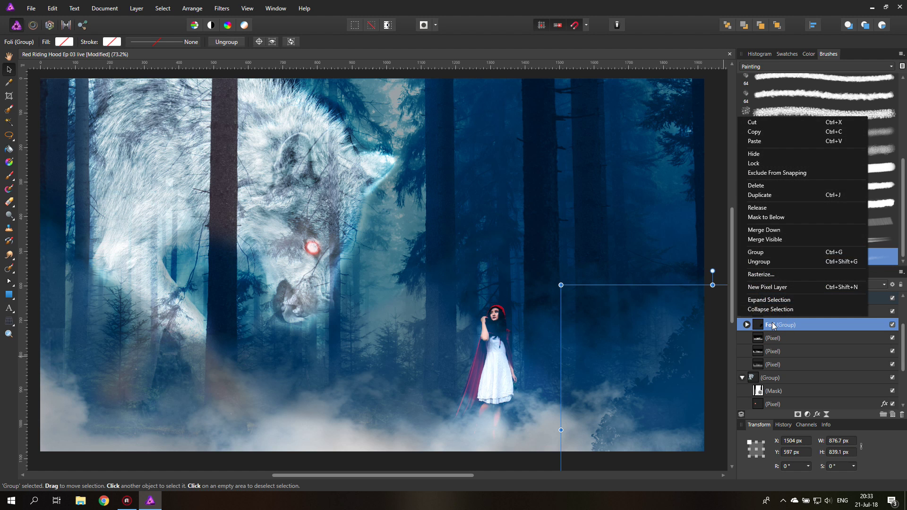
left_click(768, 200)
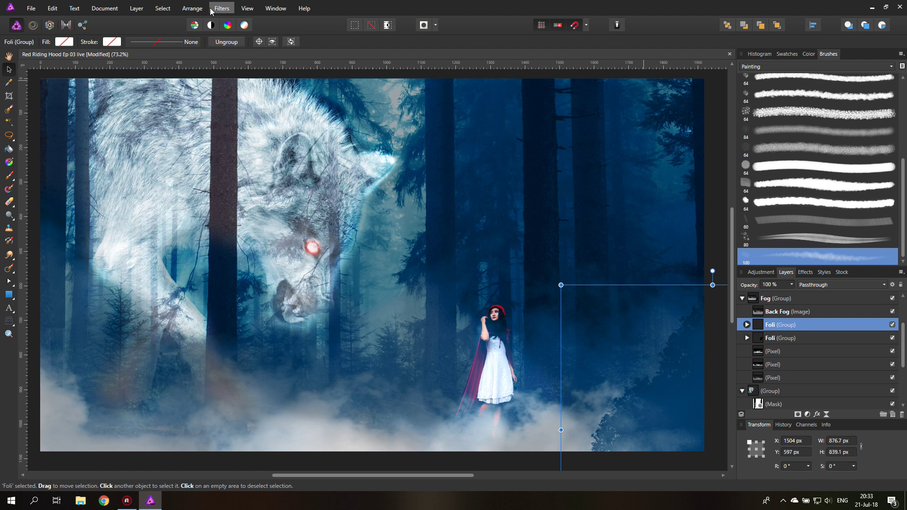
left_click(192, 9)
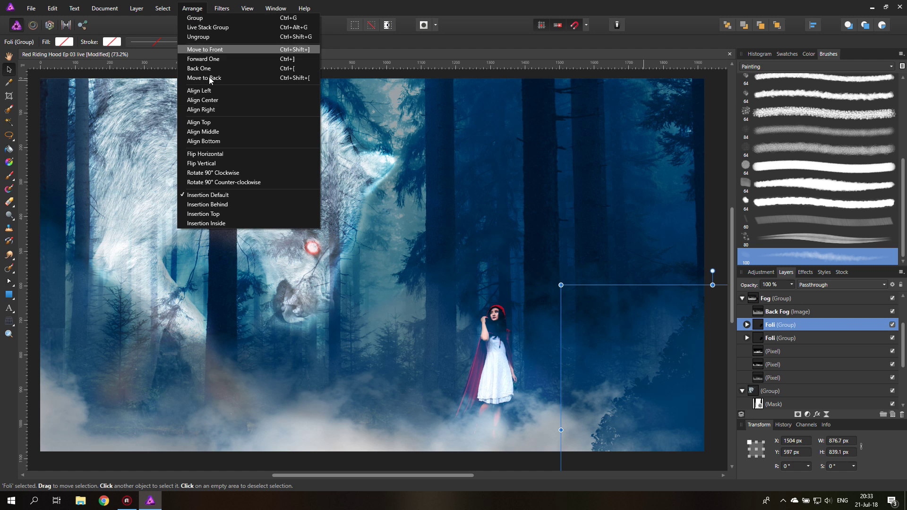
left_click(221, 152)
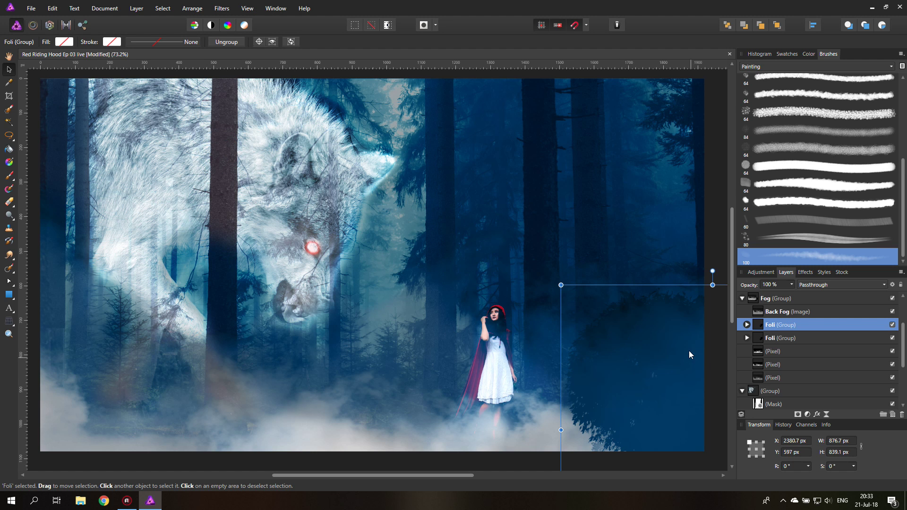
Step: Move the flipped Foli copy to the image's lower-left corner, about X 359 px, Y 613 px, and set its opacity to 46%
left_click_drag(689, 354, 93, 373)
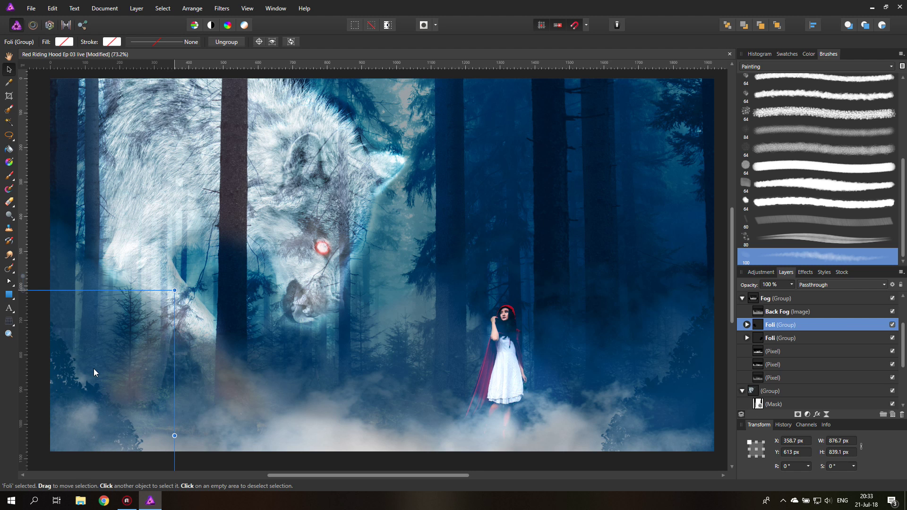
left_click(791, 284)
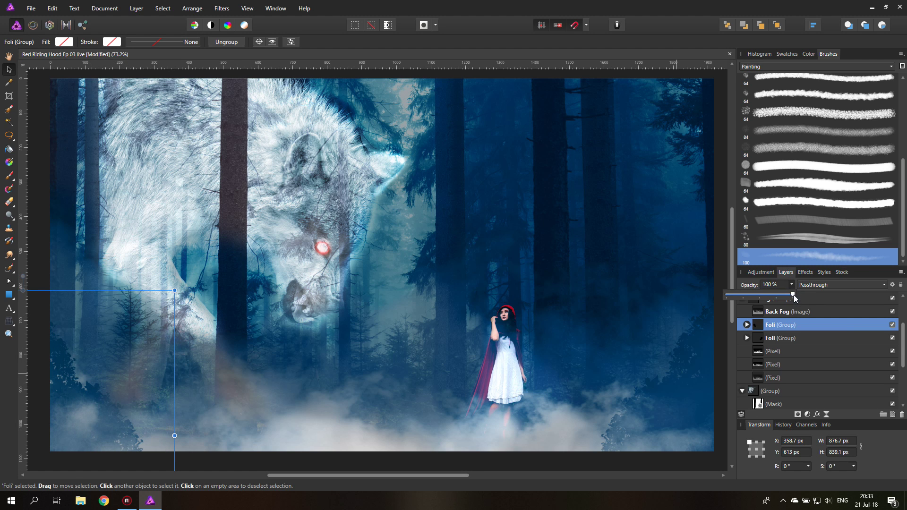
left_click_drag(795, 295, 758, 295)
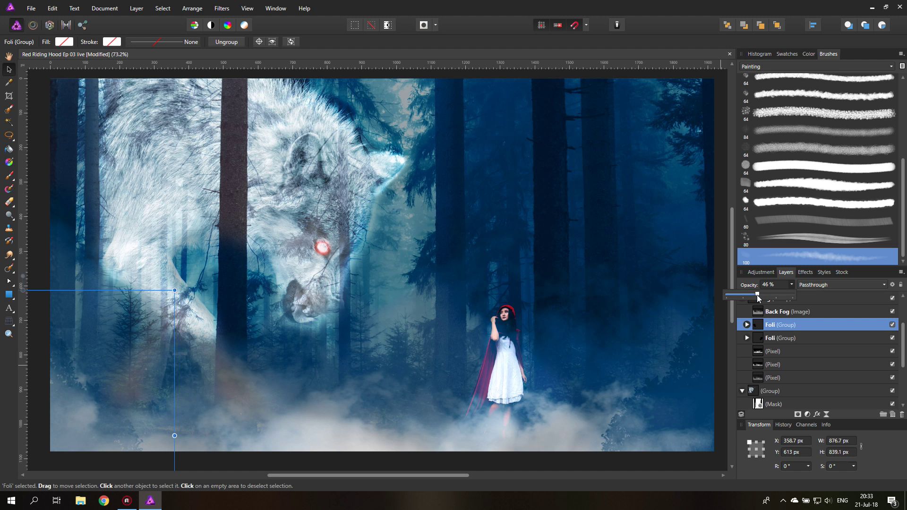
left_click(719, 203)
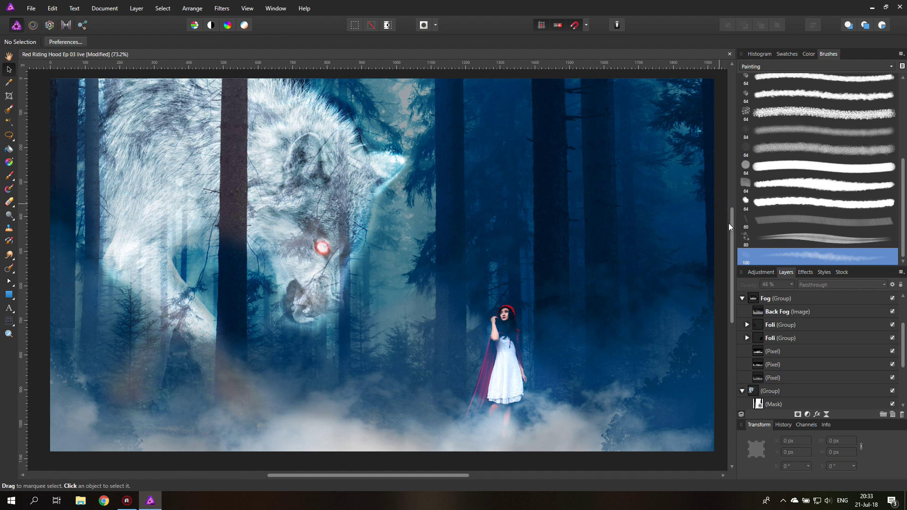
Step: Compare the composition with both Foli groups hidden and shown, with nothing selected
left_click(767, 338)
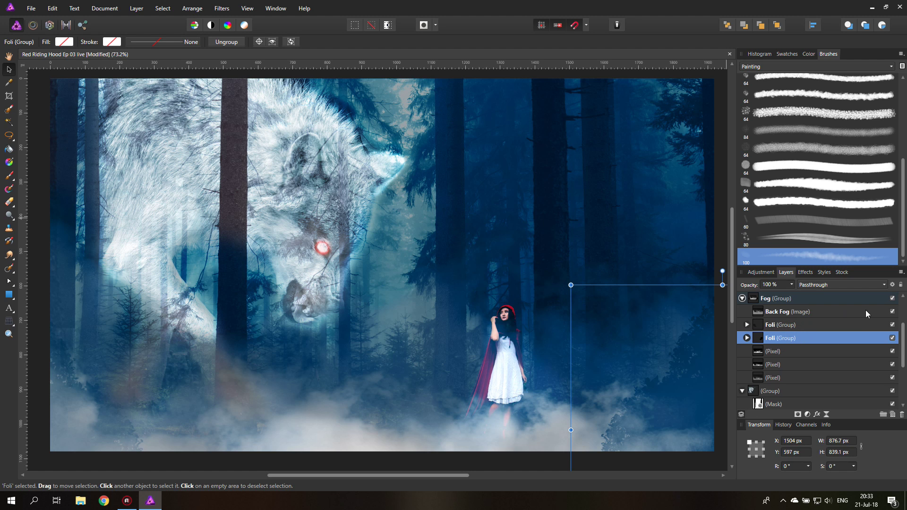
left_click(893, 325)
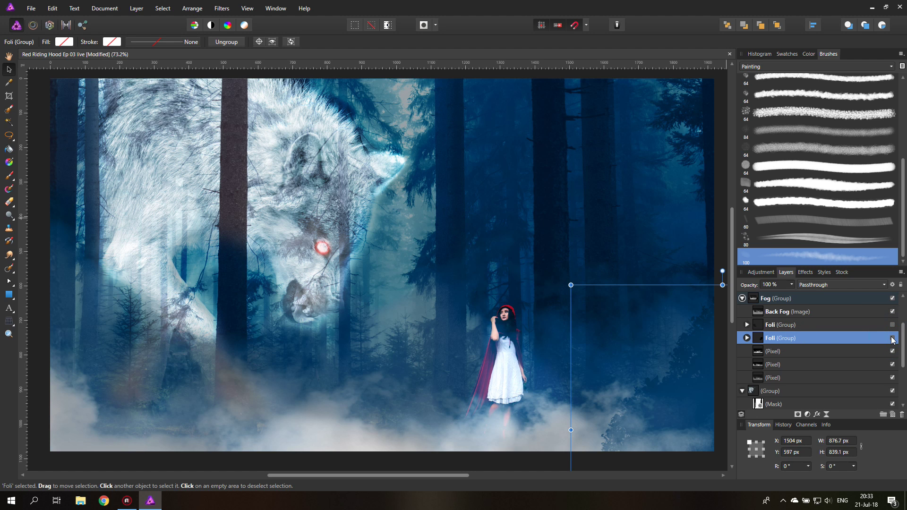
left_click(893, 338)
left_click(719, 153)
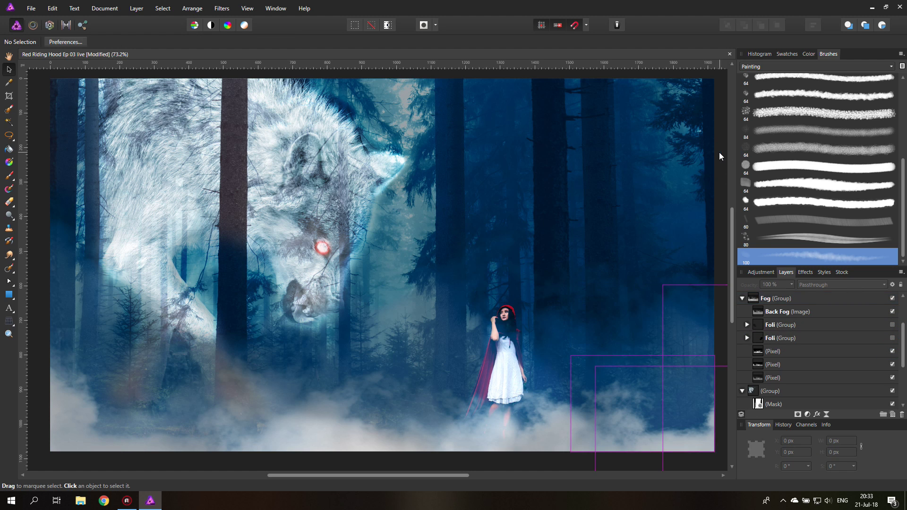
left_click(893, 339)
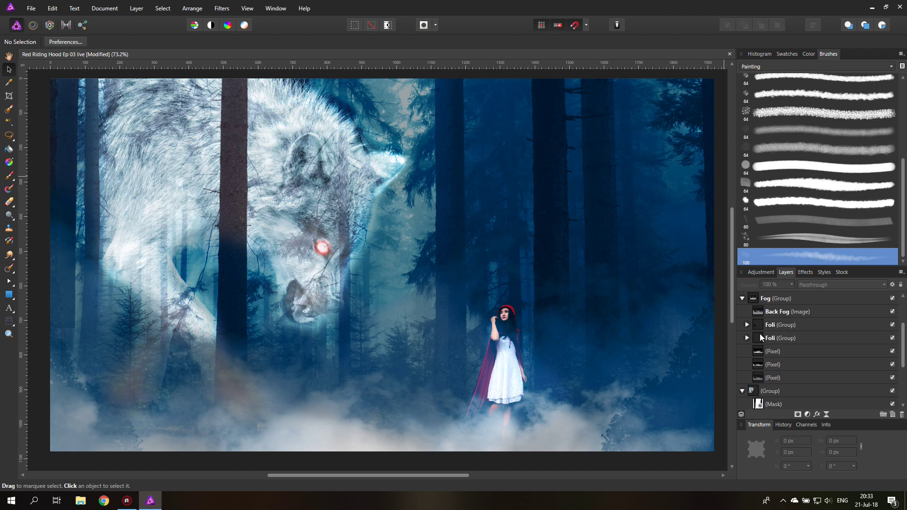
Step: Set the original Foli group's opacity to 79% and clear the selection
left_click(762, 338)
left_click(792, 285)
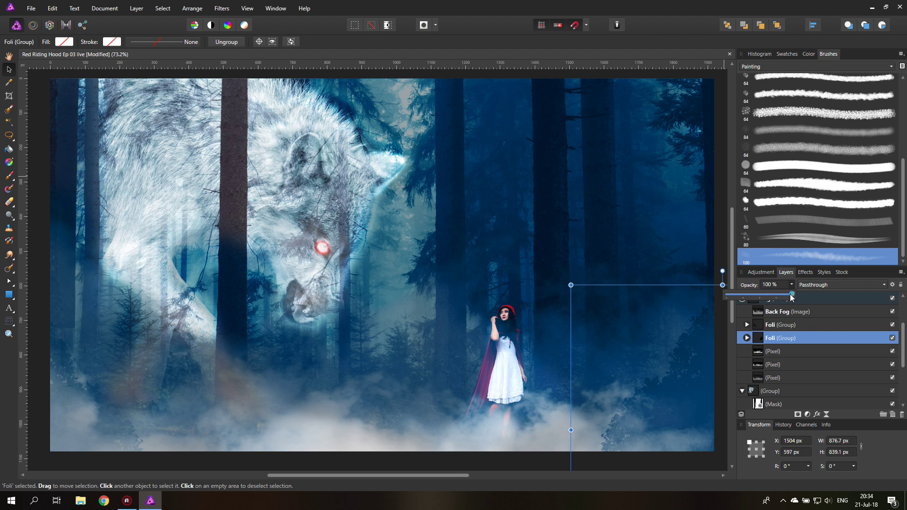
left_click_drag(792, 296, 780, 296)
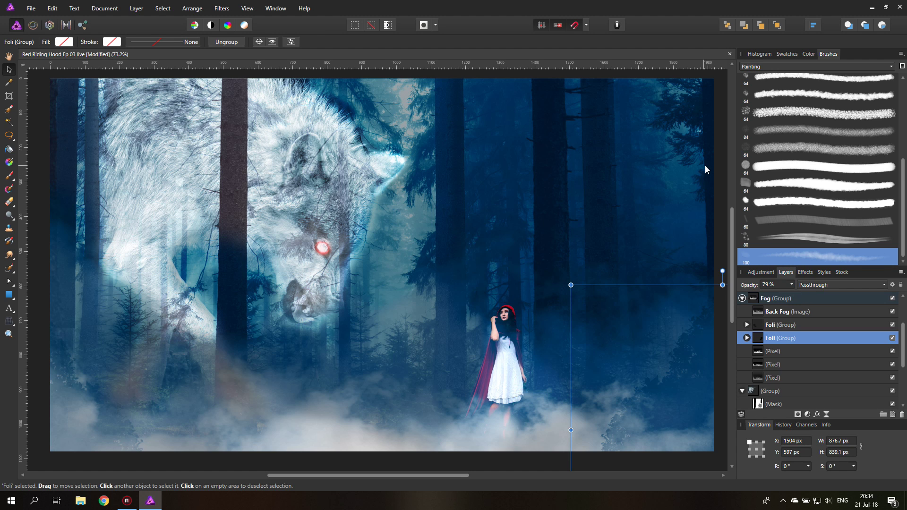
left_click(718, 144)
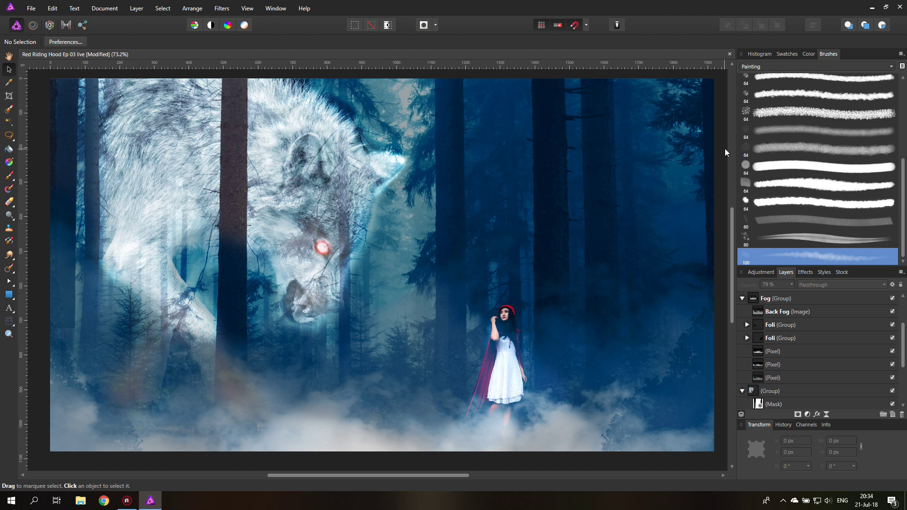
Step: Collapse the Fog group, hide the Lumi layer and set the Color layer's blend mode to Normal
scroll(790, 355, "up", 2)
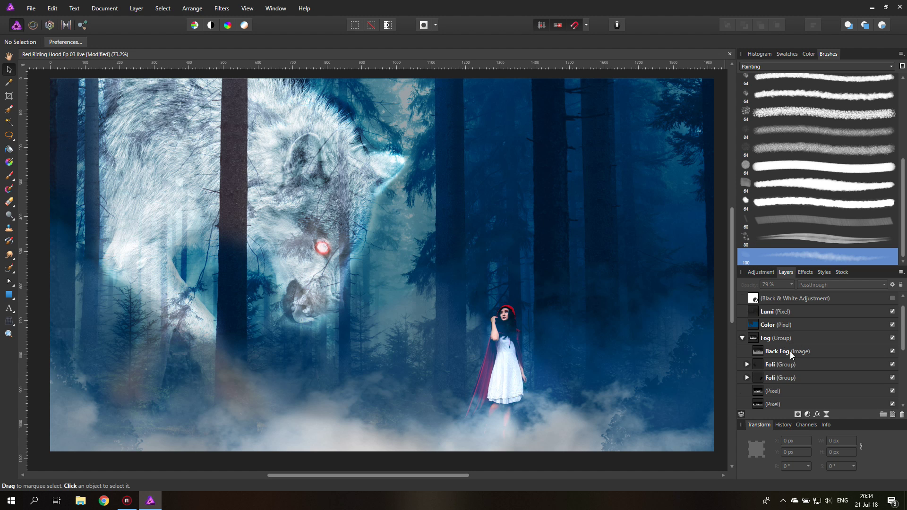
left_click(742, 338)
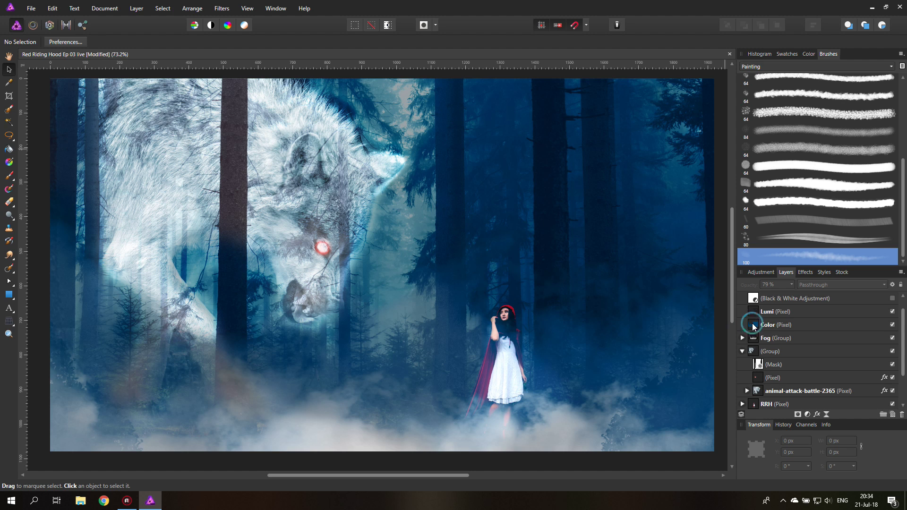
left_click(754, 326)
left_click(823, 285)
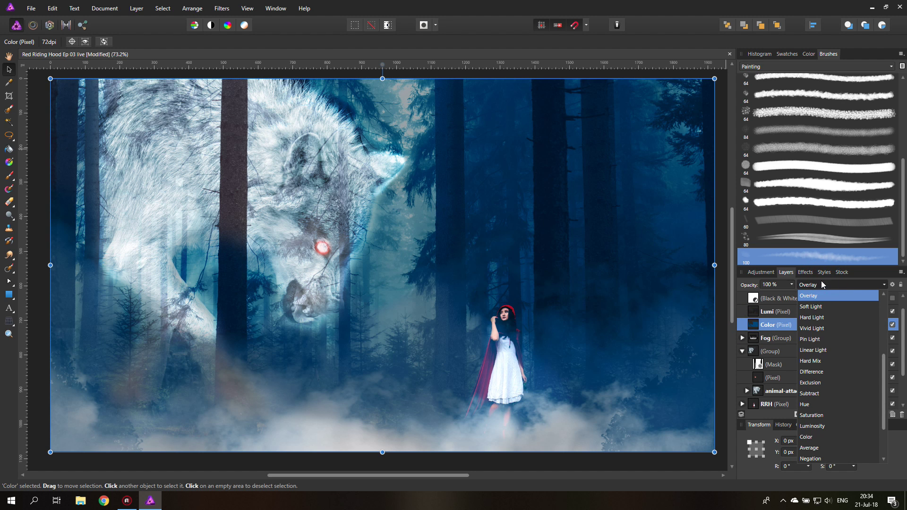
left_click(754, 325)
left_click(892, 312)
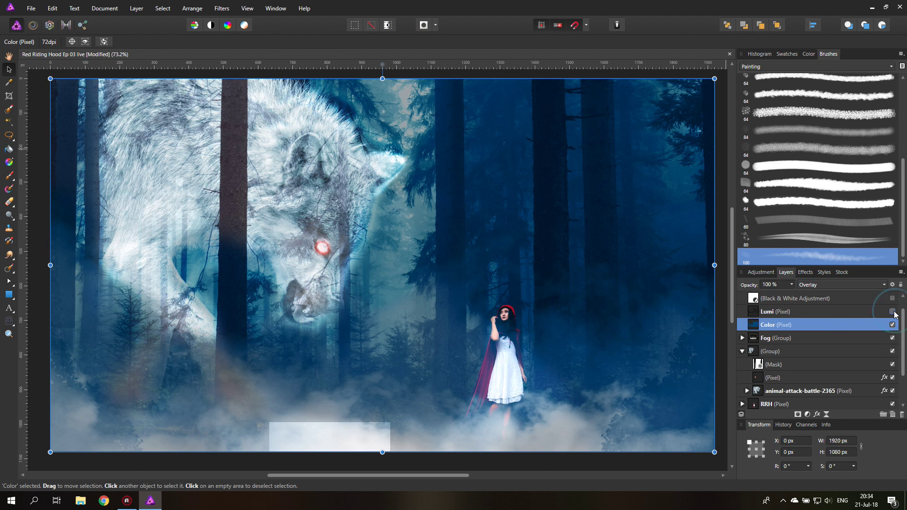
left_click(814, 286)
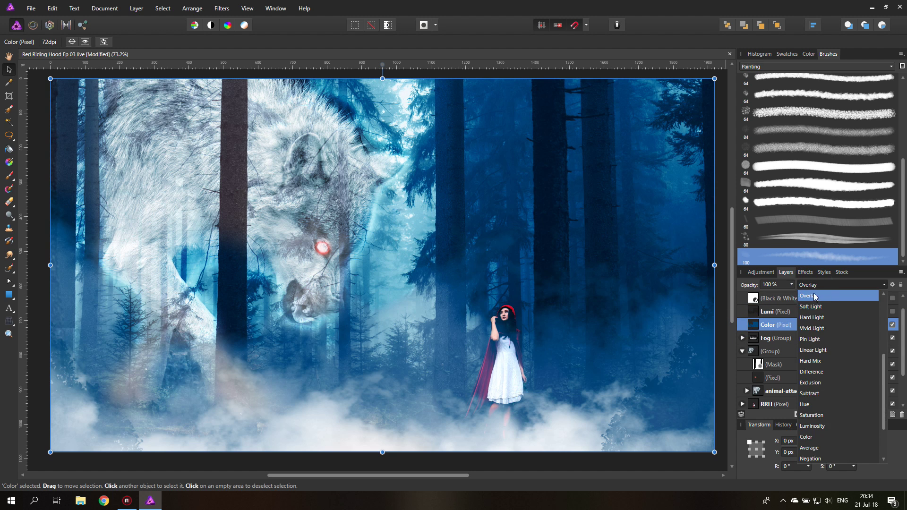
left_click(815, 299)
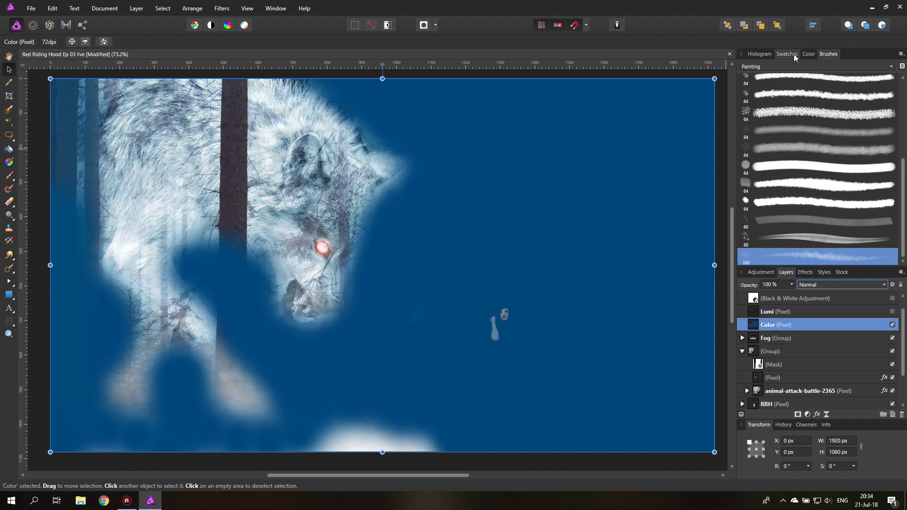
Step: Sample the Color layer's blue from the canvas and choose a soft 128 px brush from the Basic set
left_click(809, 54)
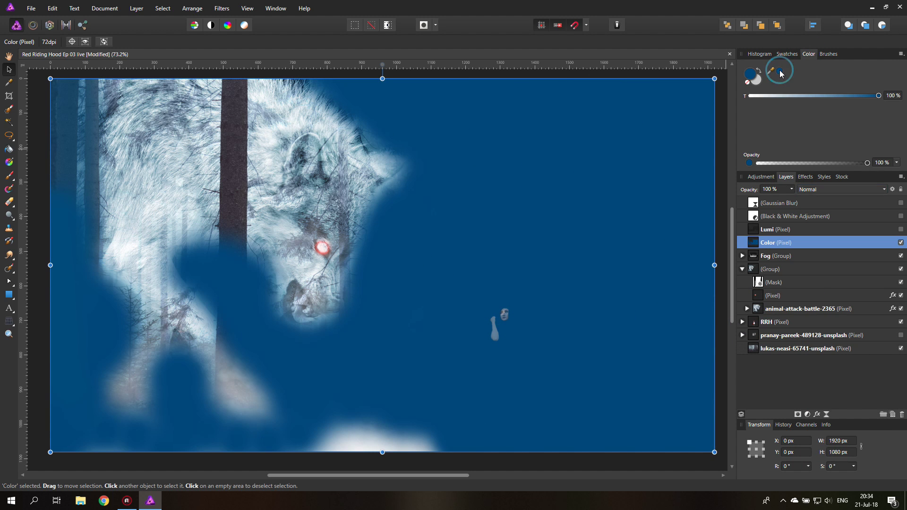
left_click_drag(781, 75, 501, 214)
left_click(828, 54)
left_click(814, 66)
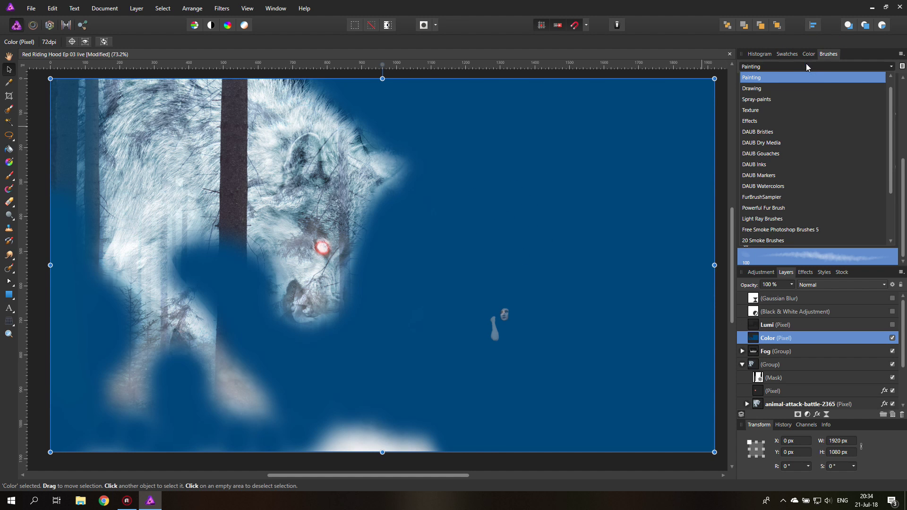
left_click(758, 86)
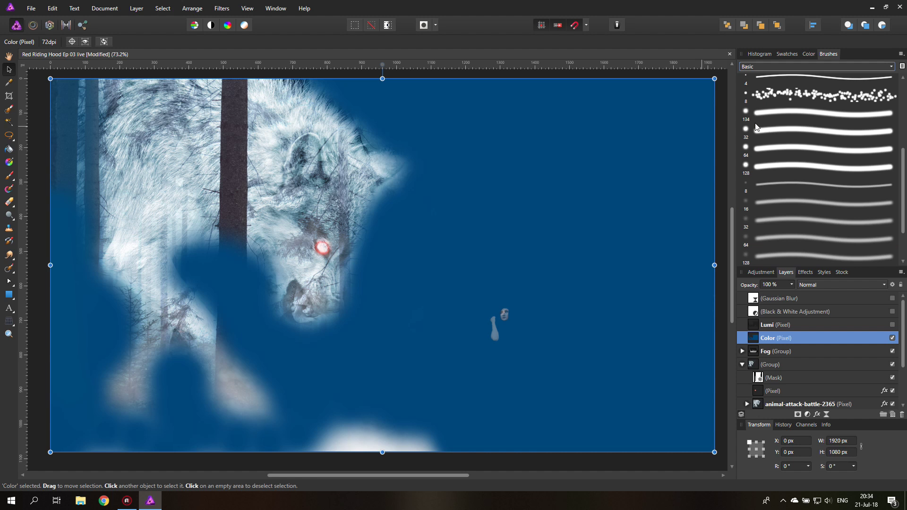
left_click(778, 166)
left_click(810, 54)
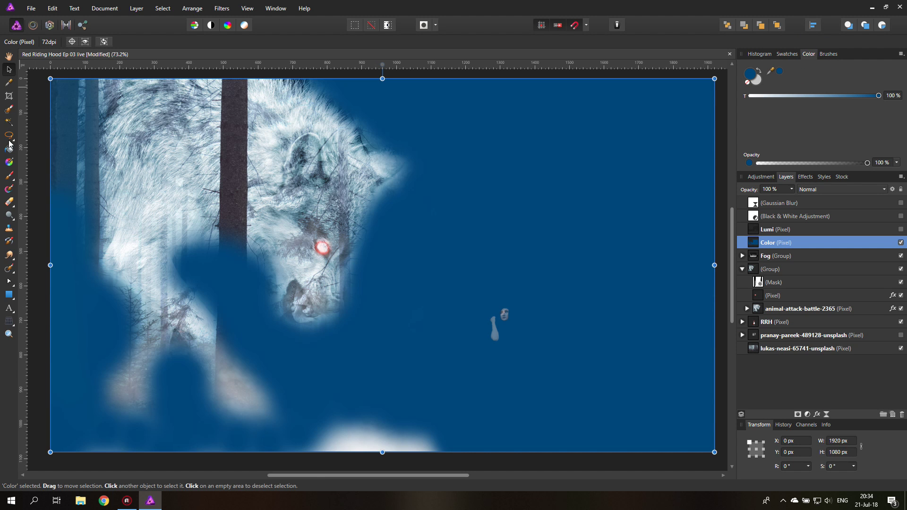
Step: Paint blue over the wolf's uncovered lower legs and the bottom gaps on the Color layer with a 416 px brush
left_click(8, 177)
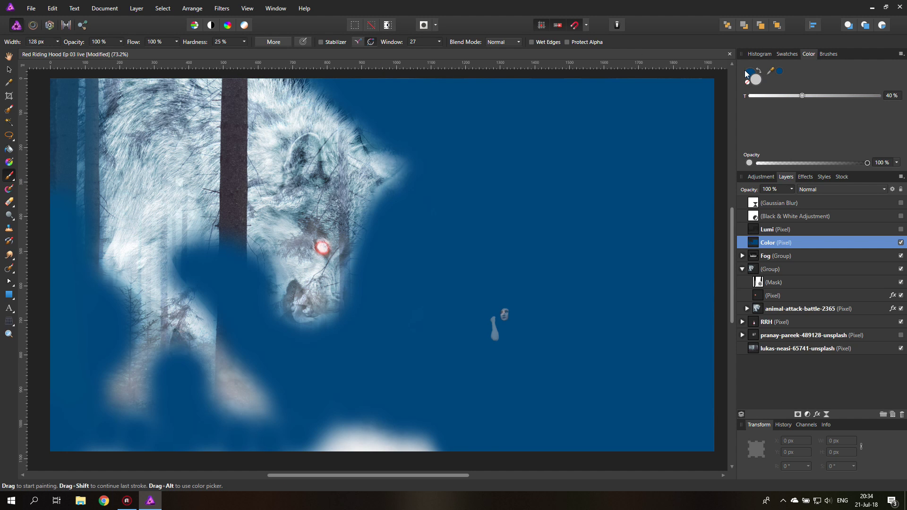
left_click(303, 376)
key("ctrl+z")
left_click(750, 73)
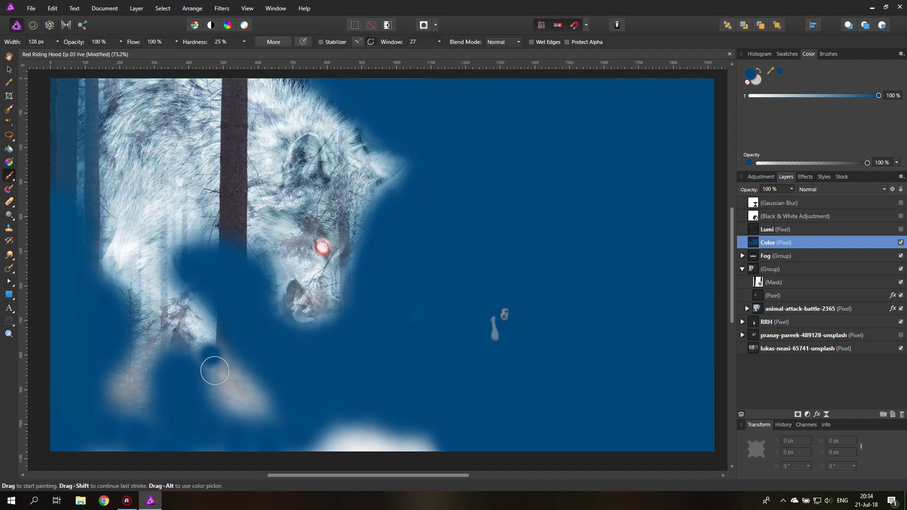
left_click(58, 43)
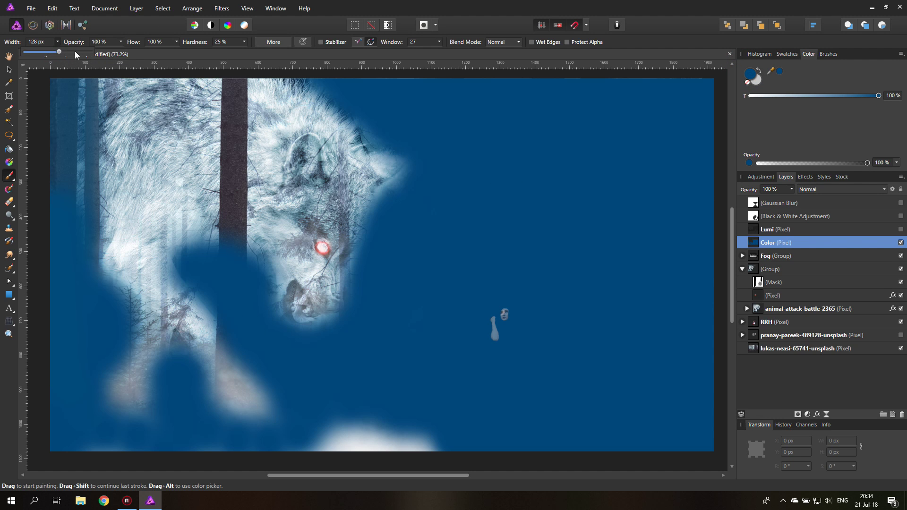
left_click(76, 52)
left_click(57, 42)
mouse_move(207, 399)
left_mouse_down()
mouse_move(223, 363)
mouse_move(256, 403)
mouse_move(237, 384)
mouse_move(246, 376)
mouse_move(159, 395)
mouse_move(109, 391)
mouse_move(141, 429)
mouse_move(169, 421)
mouse_move(178, 395)
mouse_move(103, 345)
mouse_move(167, 416)
mouse_move(224, 362)
mouse_move(232, 339)
mouse_move(226, 382)
mouse_move(159, 400)
mouse_move(213, 376)
mouse_move(210, 428)
mouse_move(198, 429)
mouse_move(194, 411)
mouse_move(398, 401)
mouse_move(222, 411)
left_mouse_up()
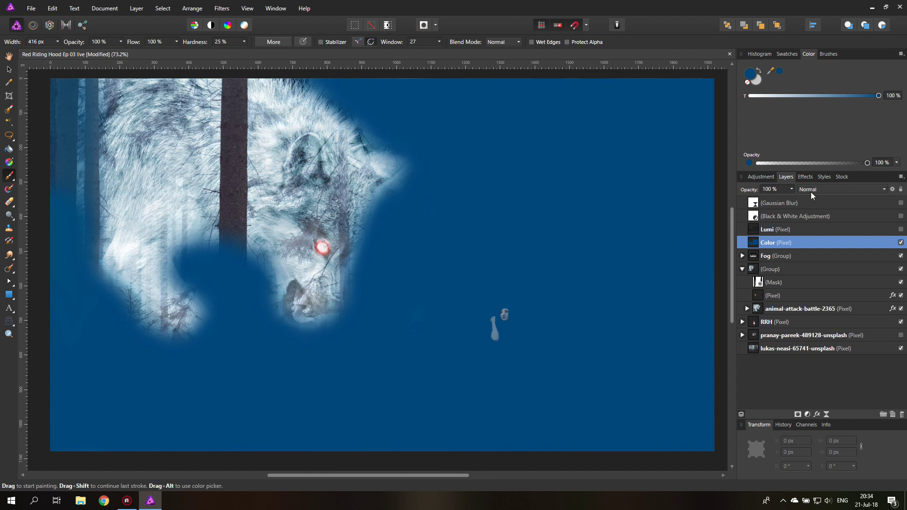
Step: Set the Color layer's blend mode to Overlay and show the Lumi layer, leaving nothing selected
left_click(830, 190)
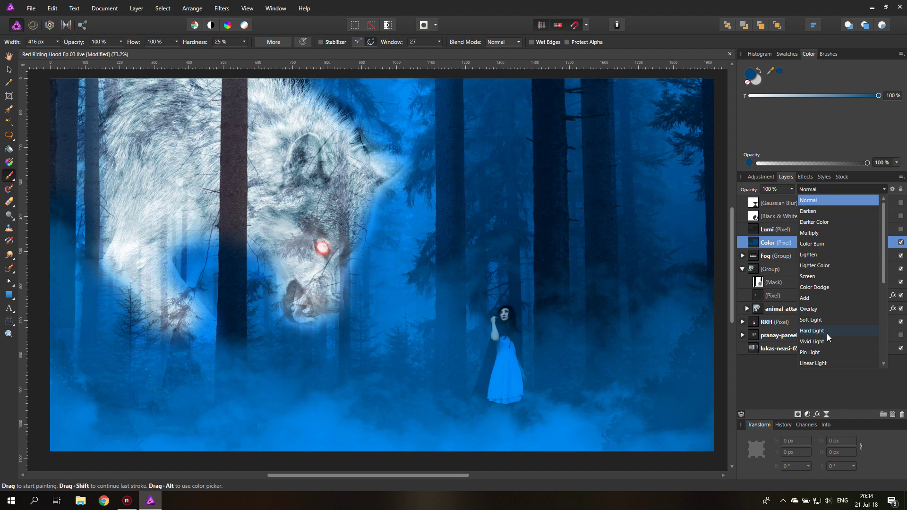
scroll(831, 359, "down", 3)
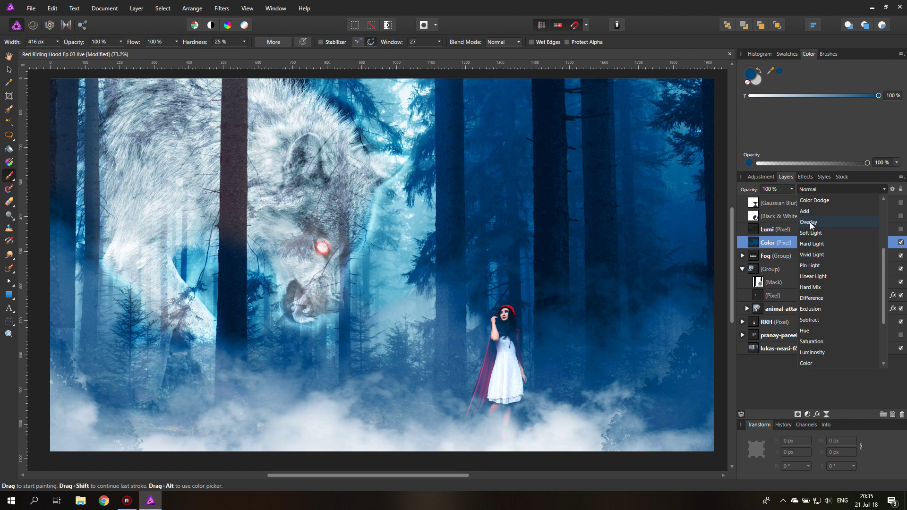
left_click(810, 222)
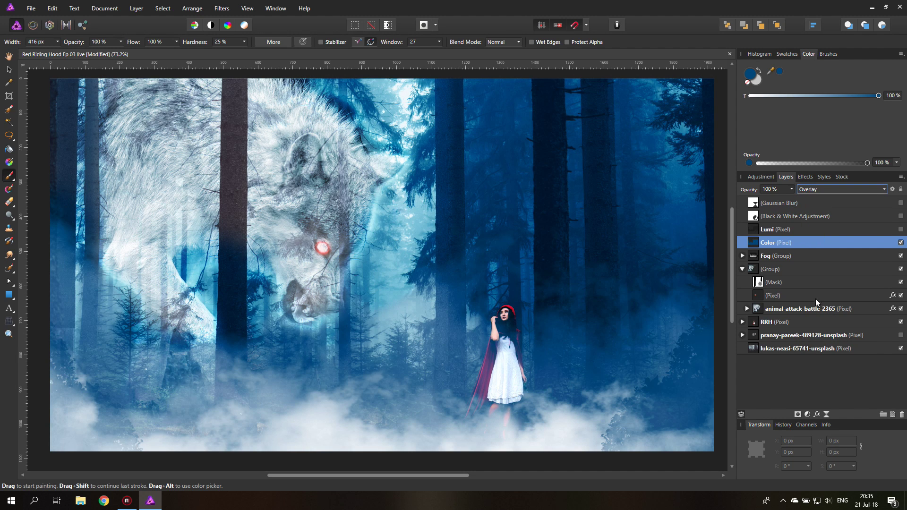
left_click(901, 229)
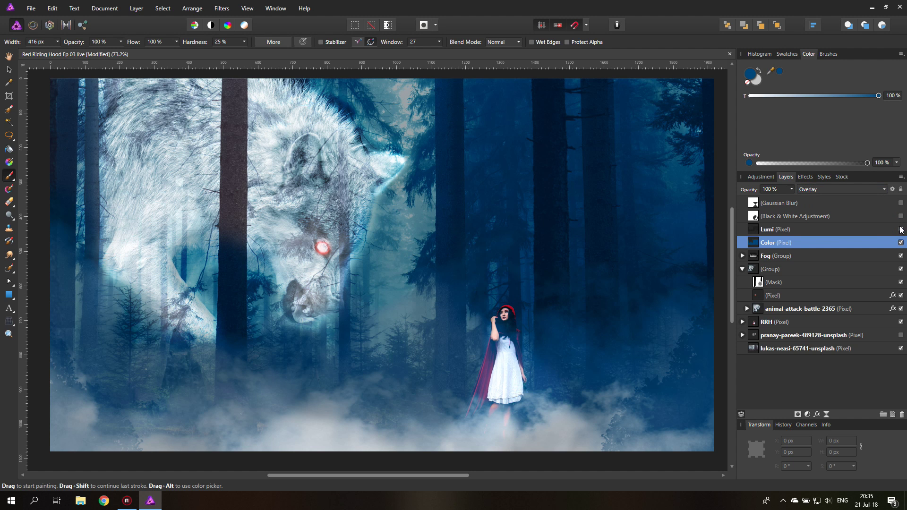
left_click(749, 231)
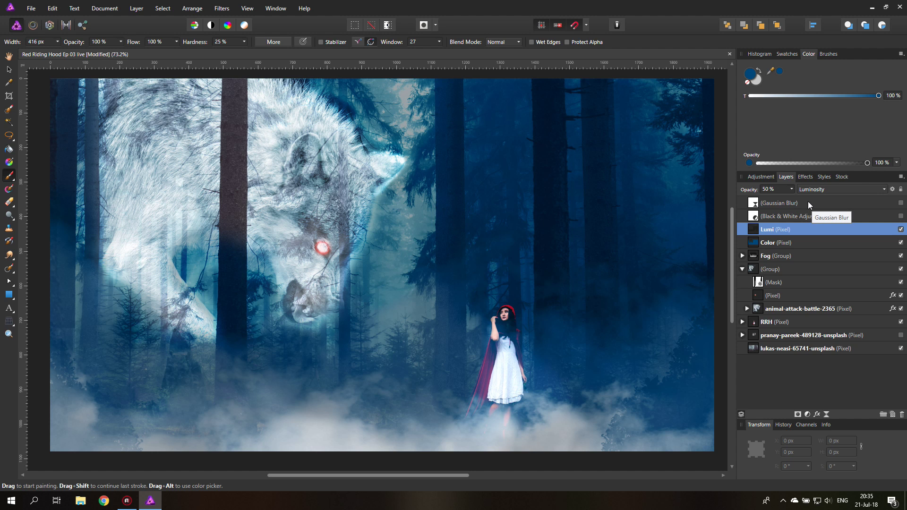
left_click(9, 70)
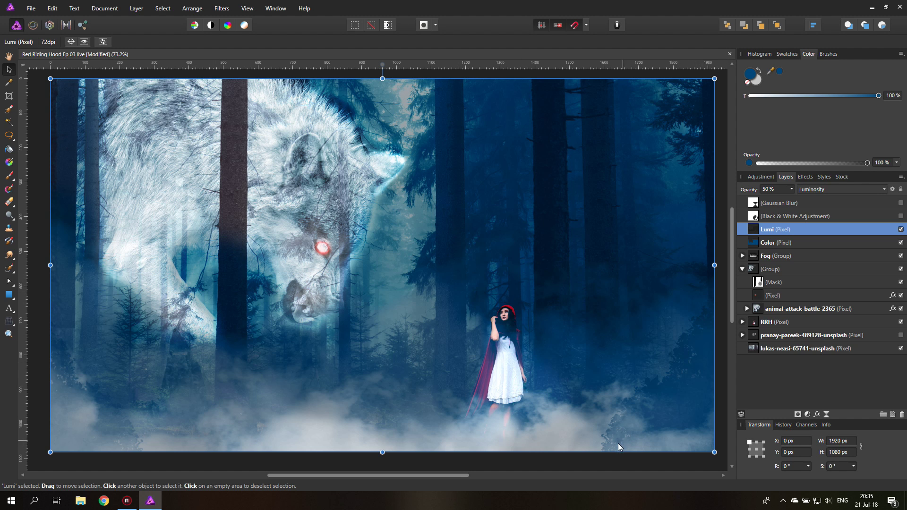
left_click(722, 141)
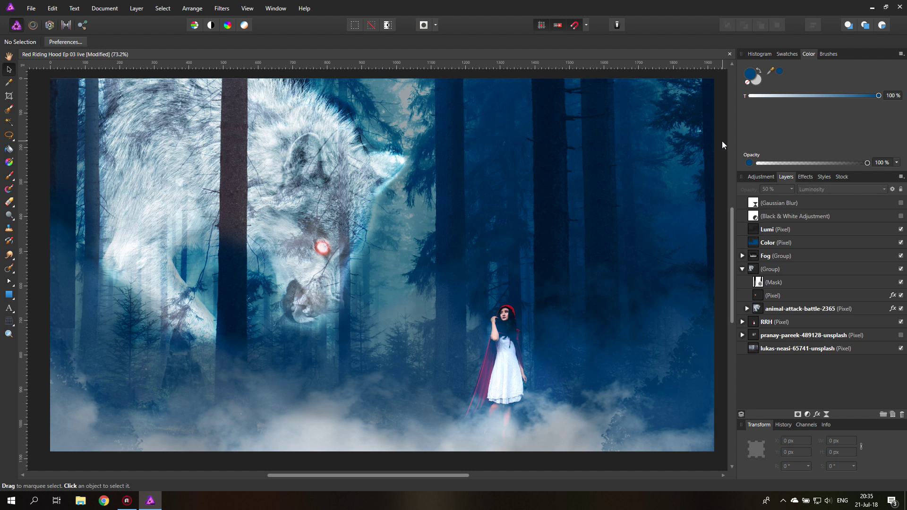